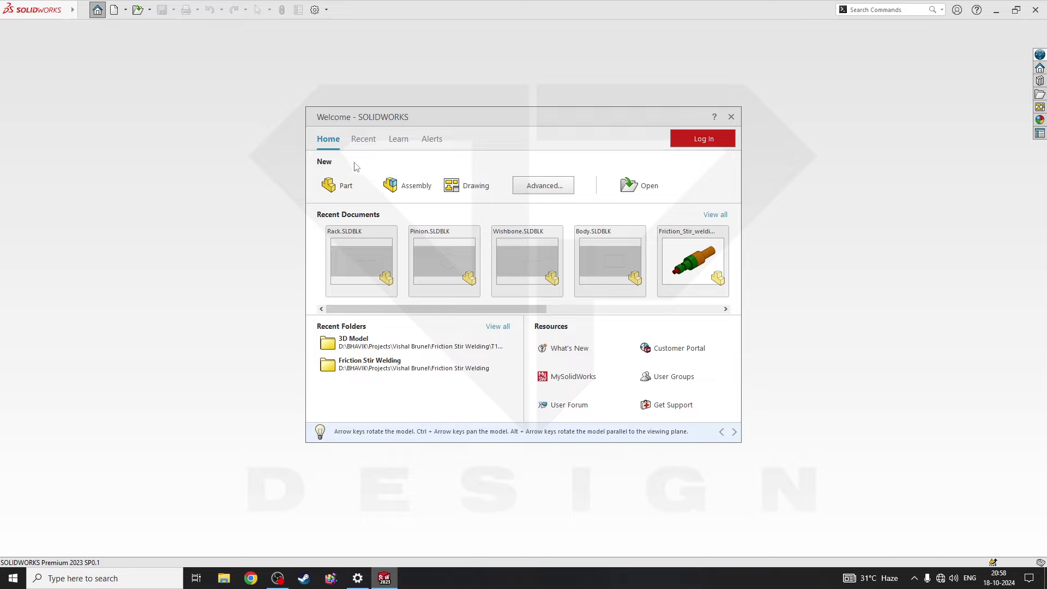
- Create a new part and start a sketch on the Front Plane
left_click(345, 177)
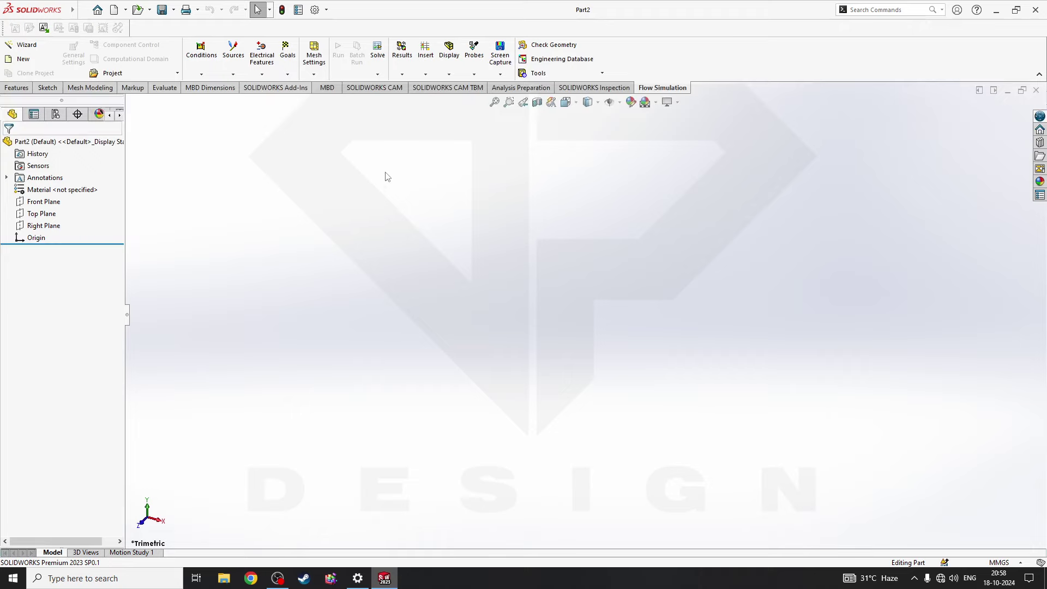
left_click(44, 202)
right_click(43, 202)
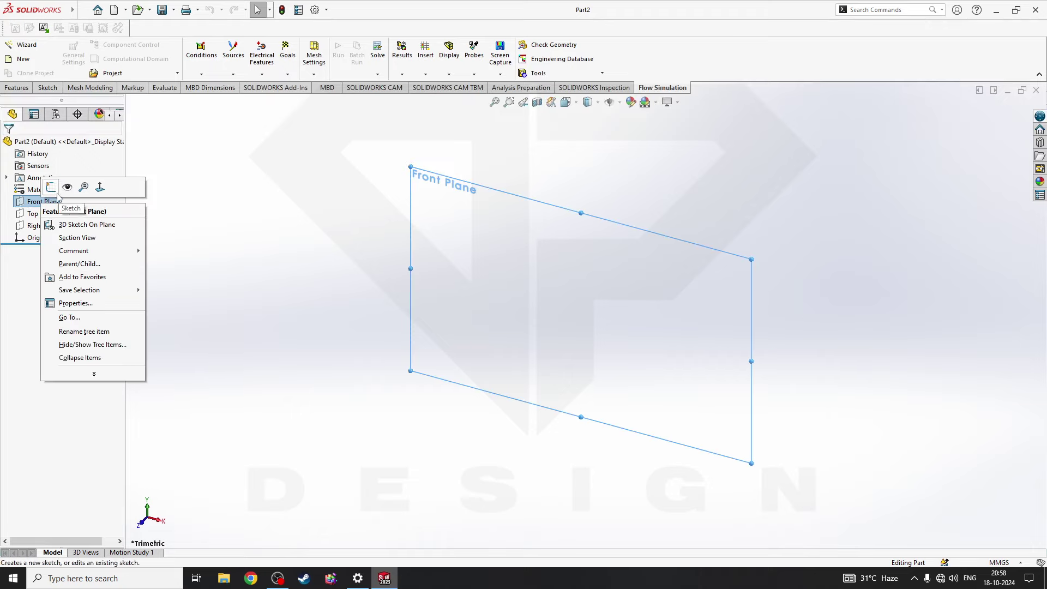
left_click(57, 191)
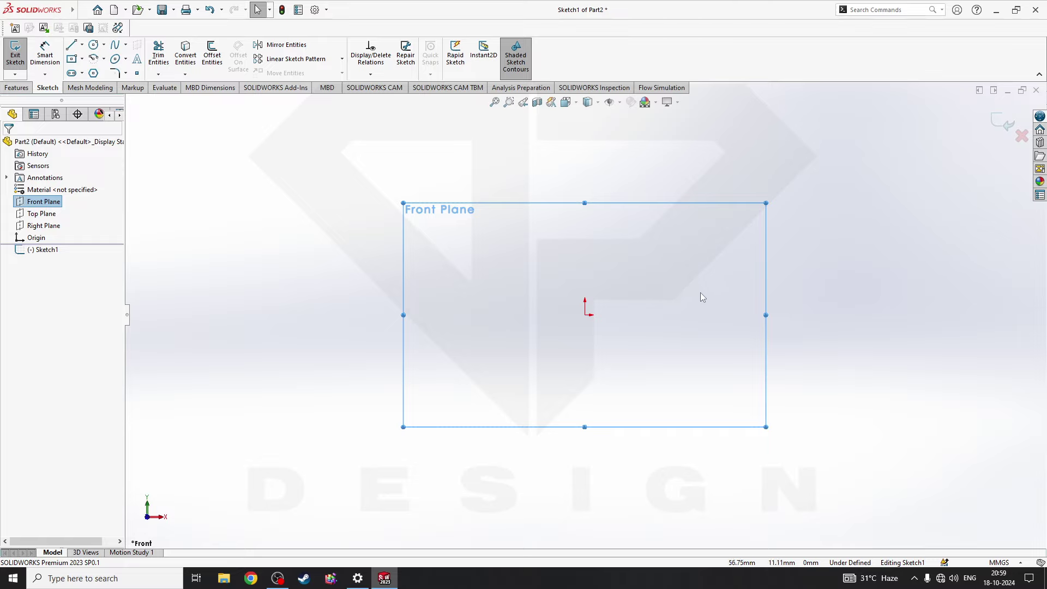
- Sketch a center rectangle about 115 mm wide, centred on the origin
left_click(80, 61)
left_click(103, 88)
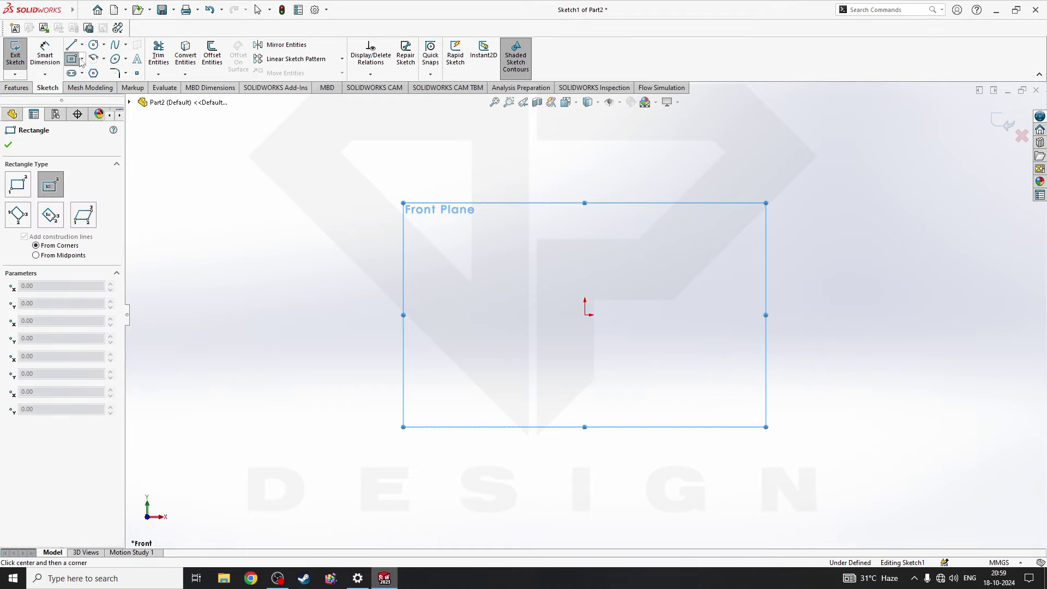
left_click(585, 315)
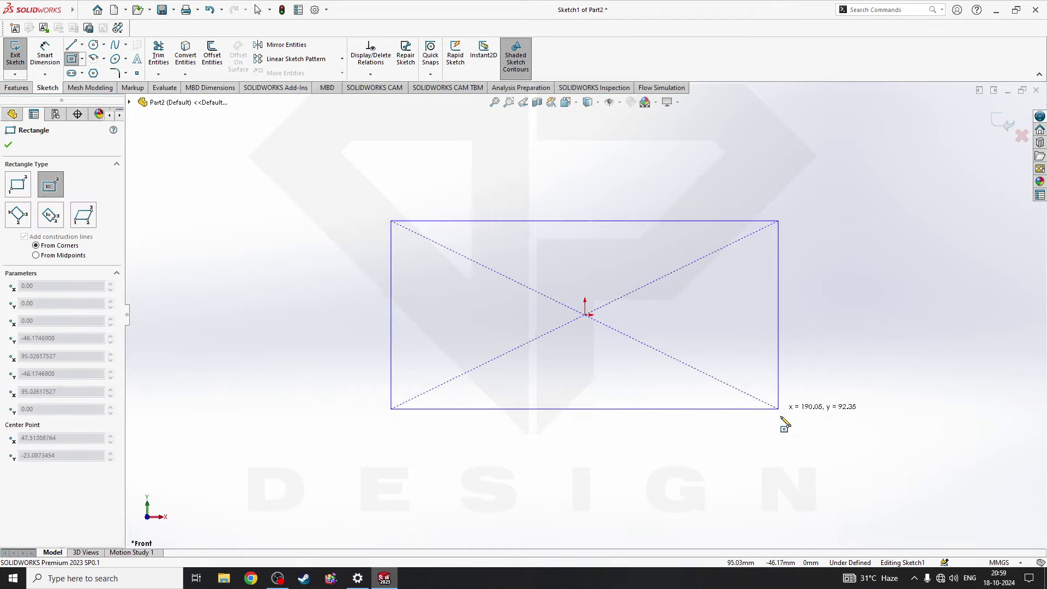
left_click(702, 438)
- Dimension the rectangle's width and height to 400 mm each and exit the sketch
left_click(45, 55)
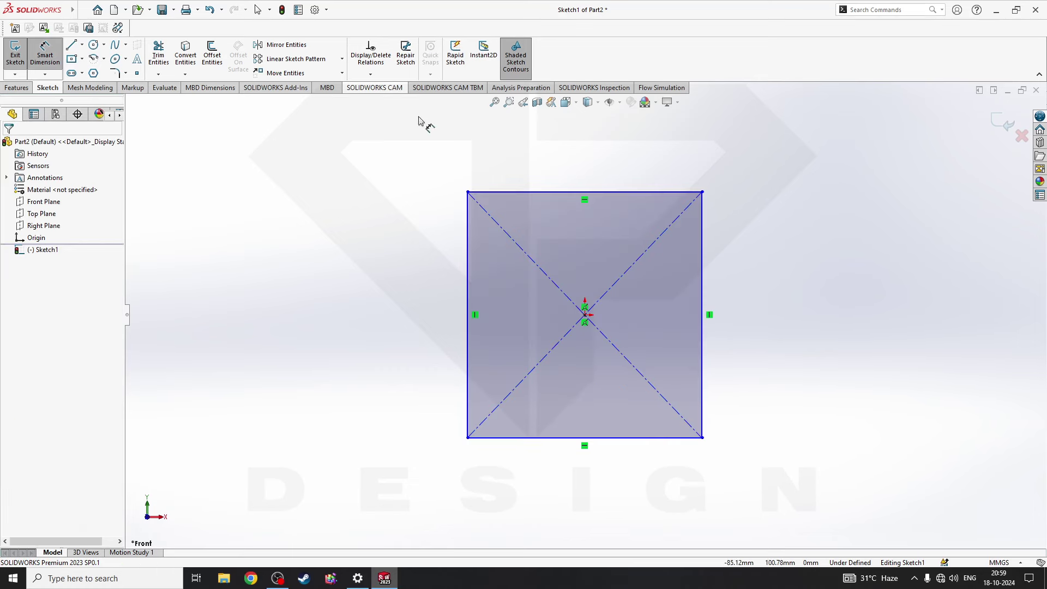
left_click(542, 192)
left_click(543, 154)
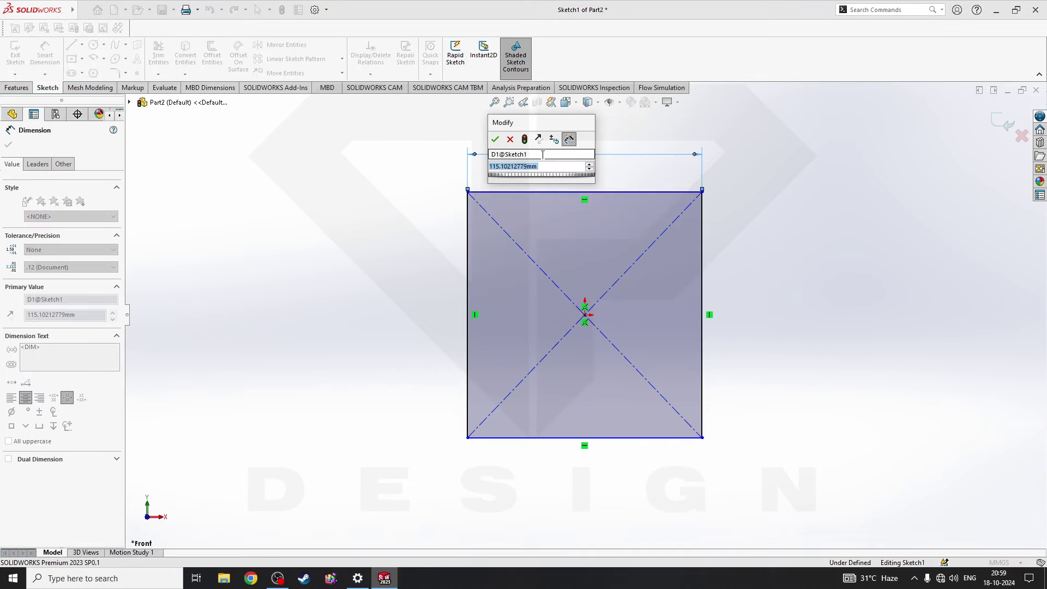
type("400")
key("Return")
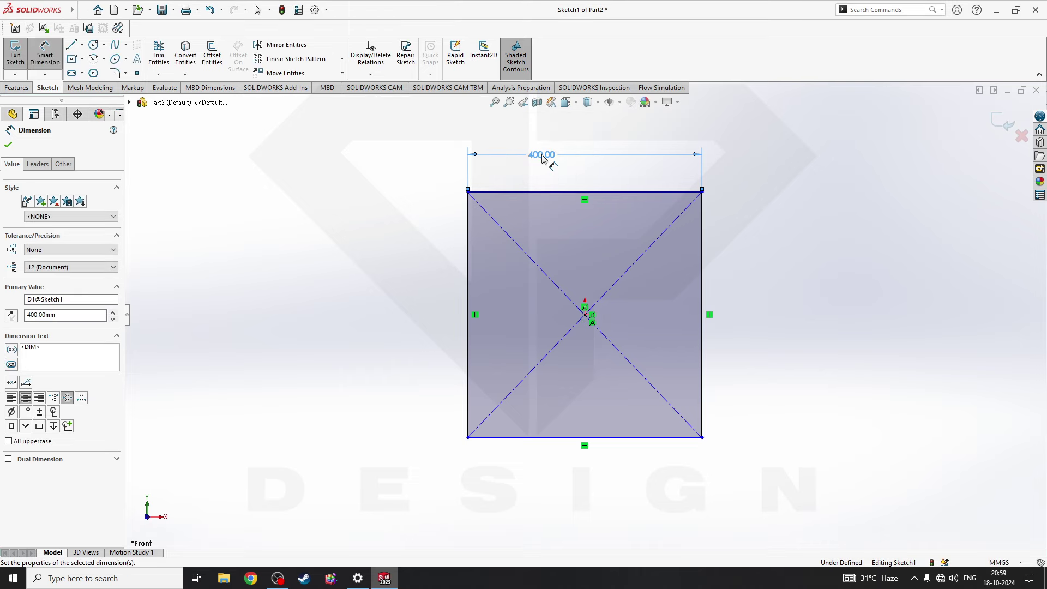
left_click(702, 257)
left_click(756, 254)
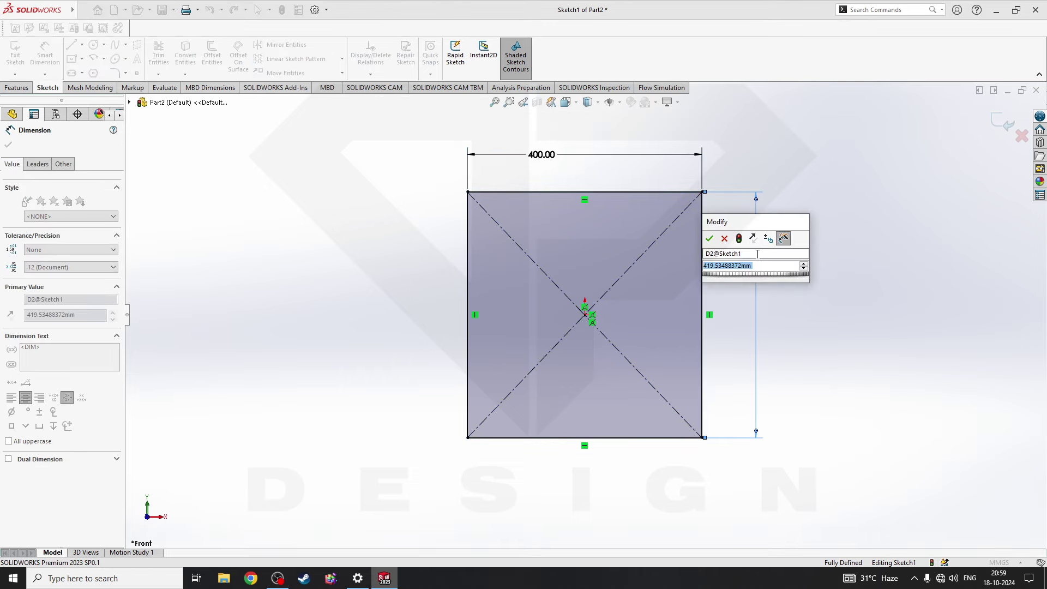
type("400")
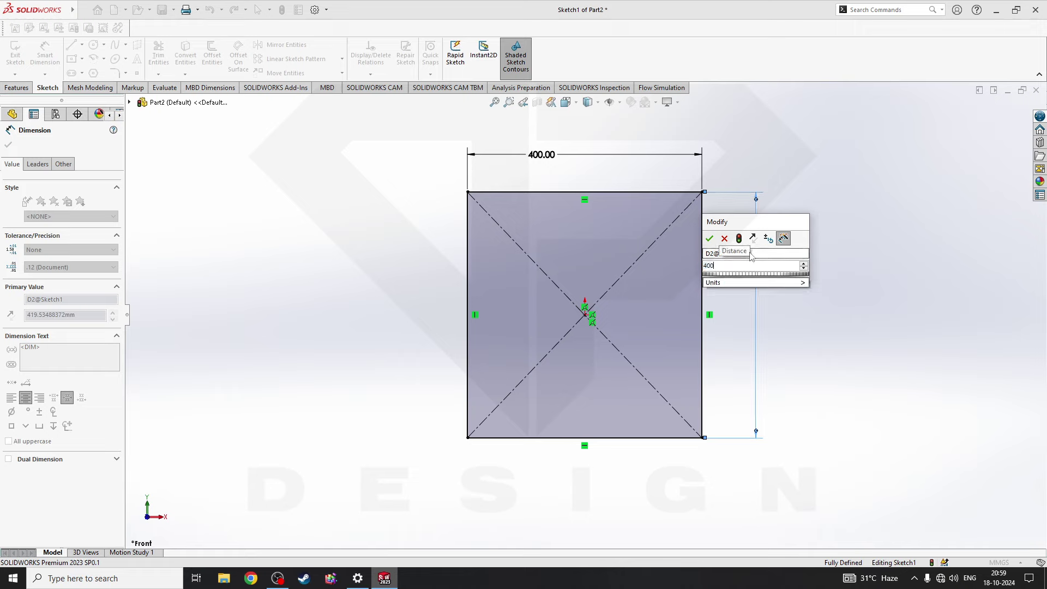
key("Return")
left_click(799, 294)
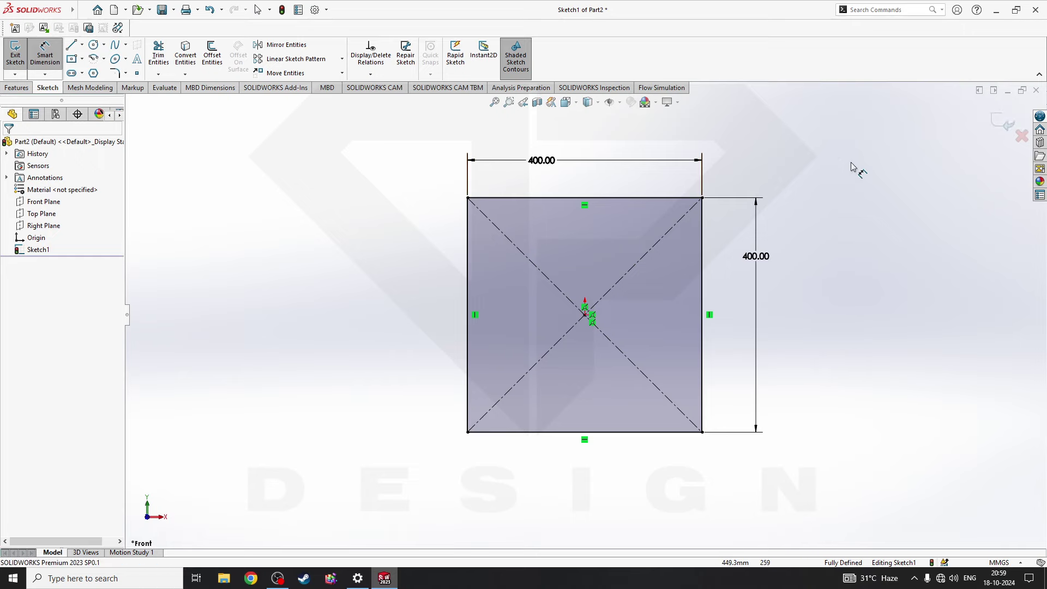
left_click(1000, 116)
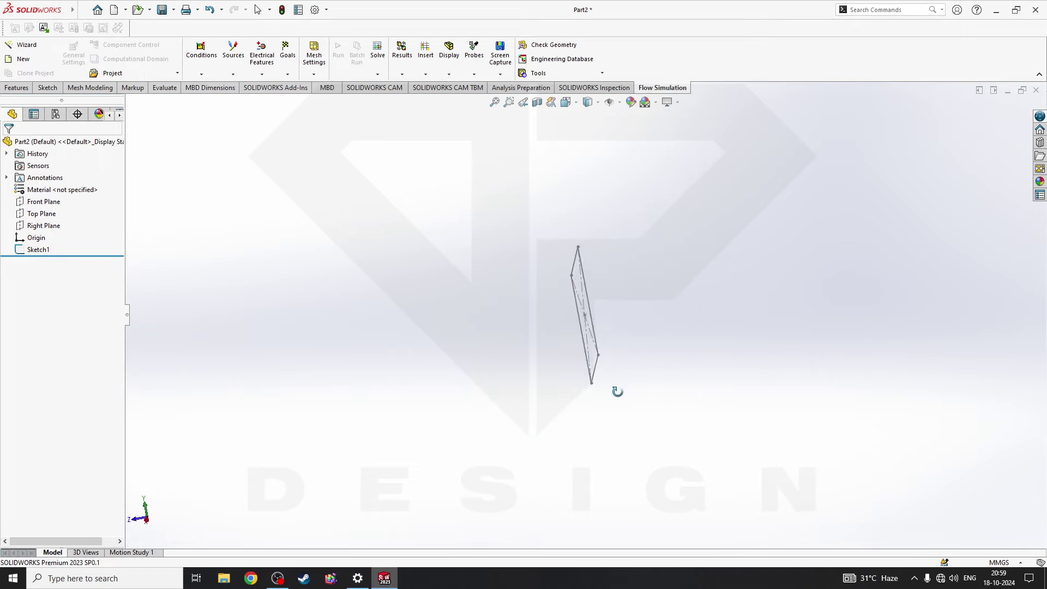
- Create a reference plane offset 500 mm from the Front Plane, with the offset direction flipped
mouse_move(806, 293)
middle_mouse_down()
mouse_move(603, 279)
mouse_move(539, 292)
middle_mouse_up()
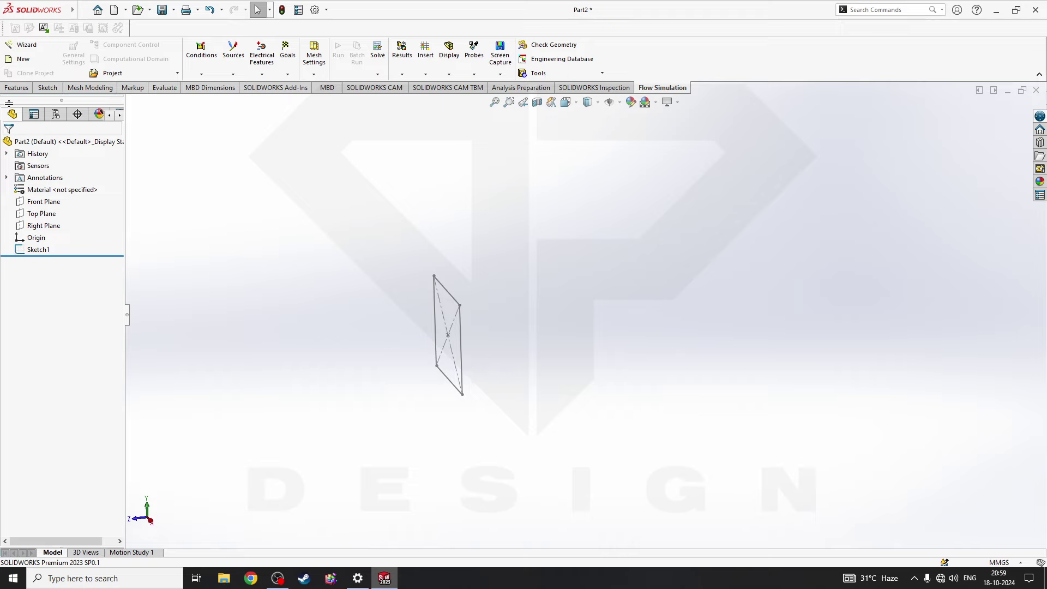
left_click(16, 88)
left_click(435, 73)
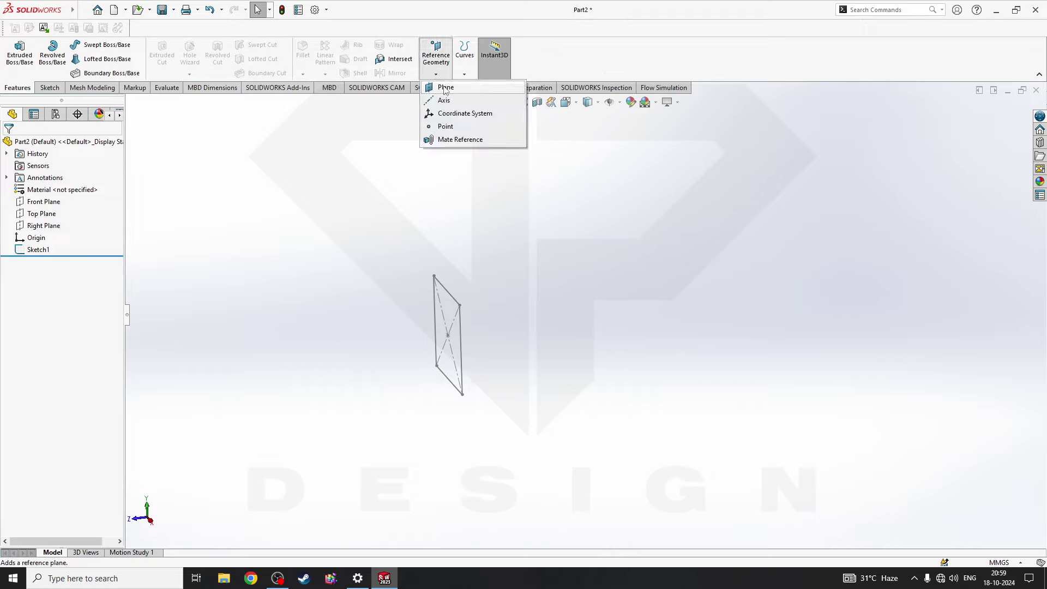
left_click(445, 88)
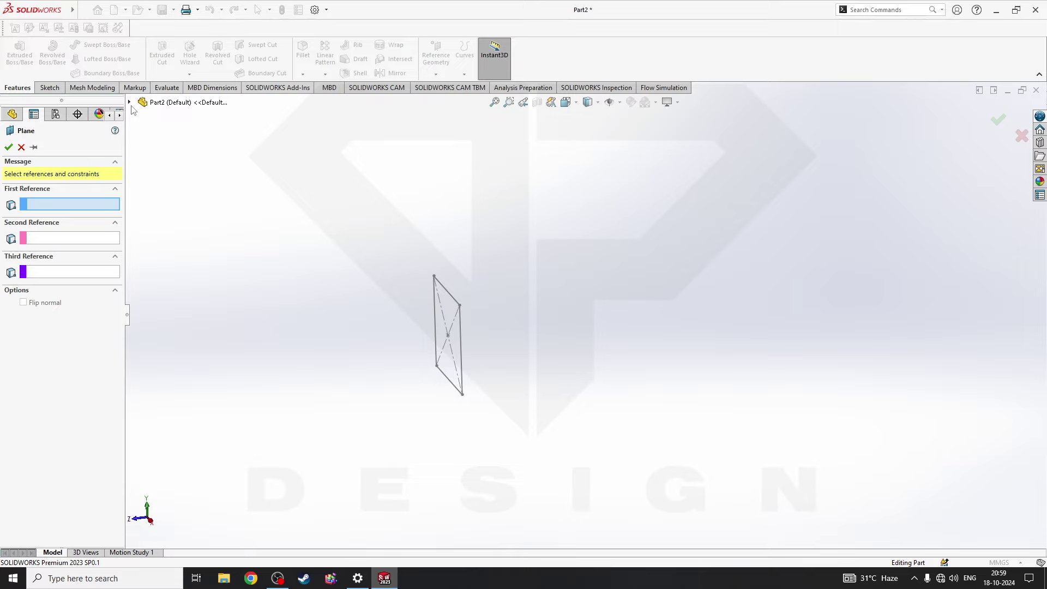
left_click(130, 103)
left_click(164, 166)
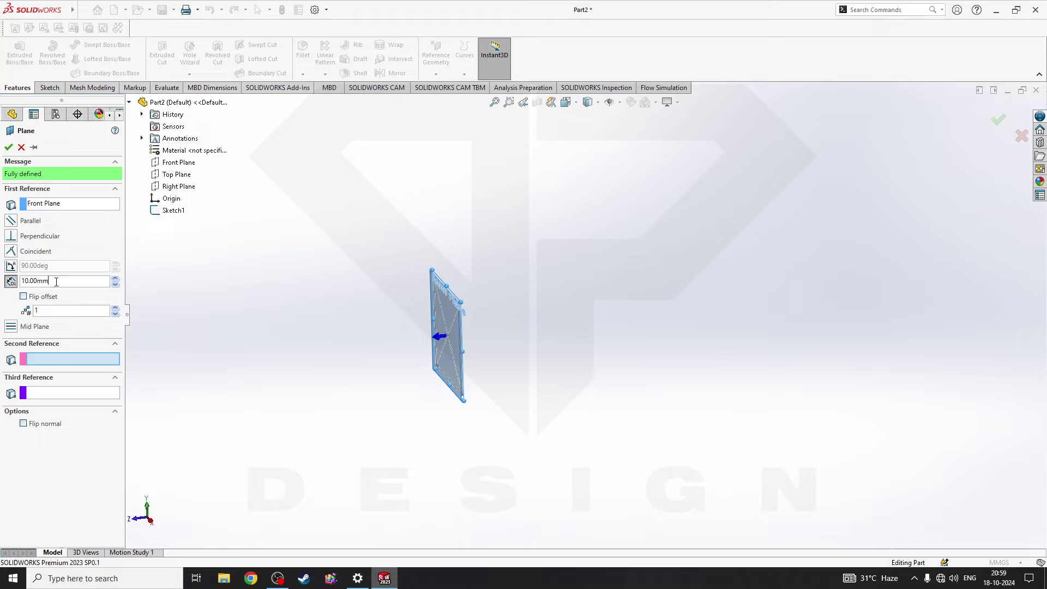
left_click_drag(56, 281, 3, 279)
type("500")
key("Return")
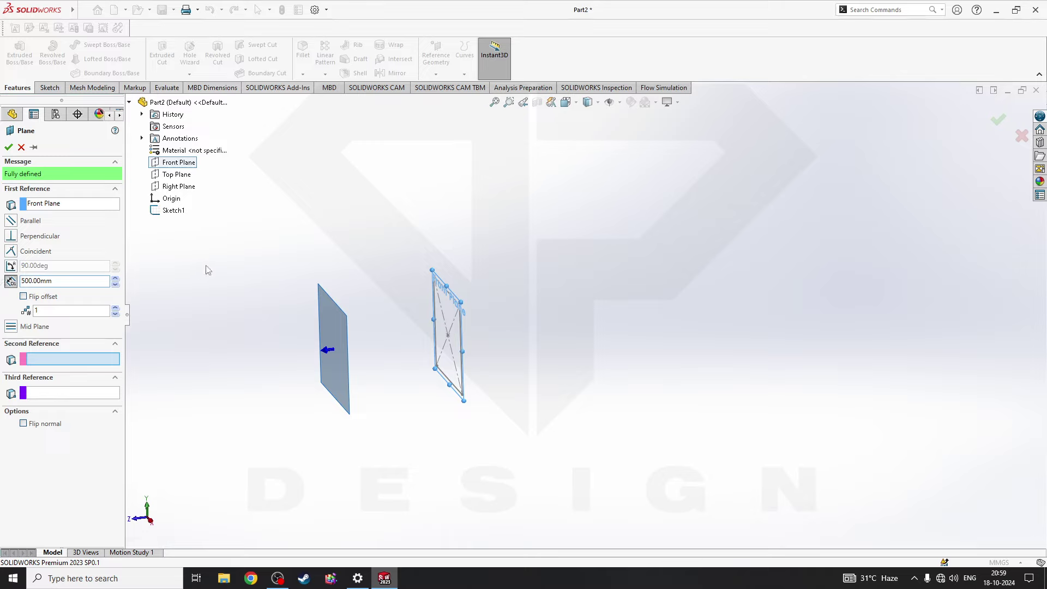
left_click(30, 299)
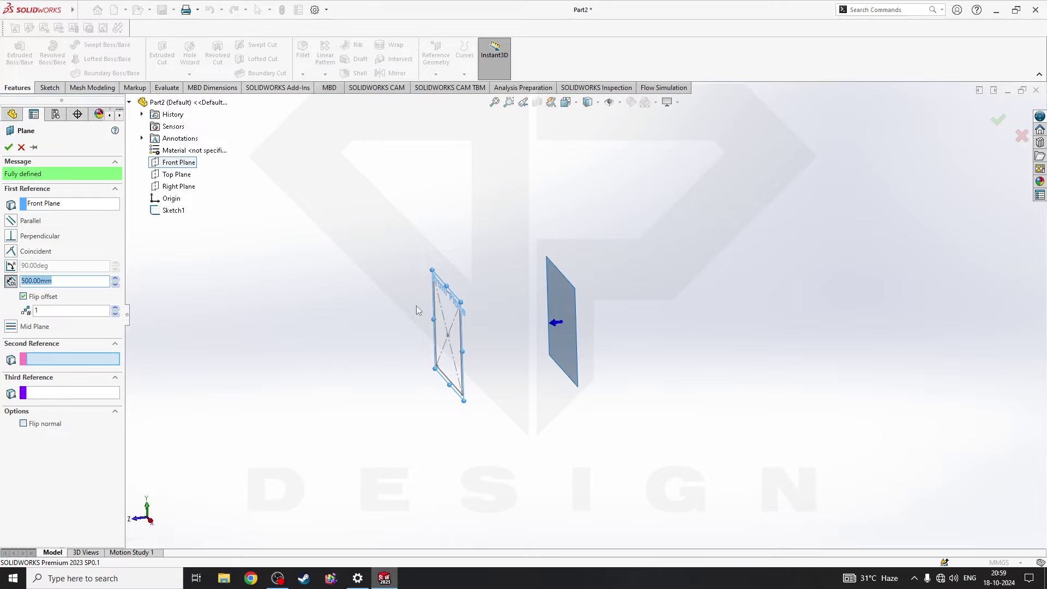
left_click(8, 146)
- Start a new sketch on the offset reference plane
middle_click_drag(513, 248, 545, 286)
right_click(477, 269)
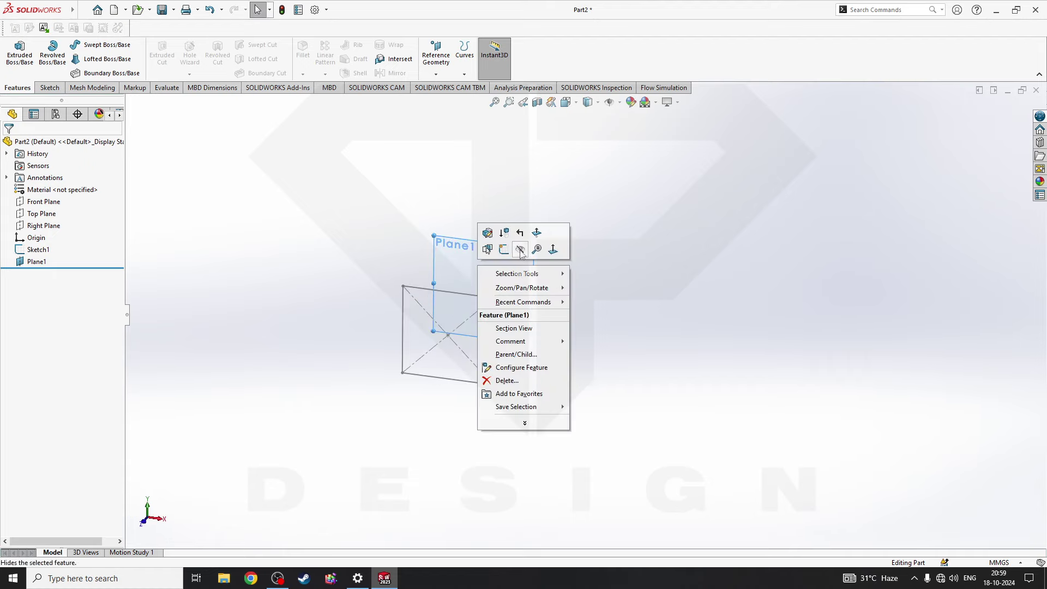
left_click(518, 253)
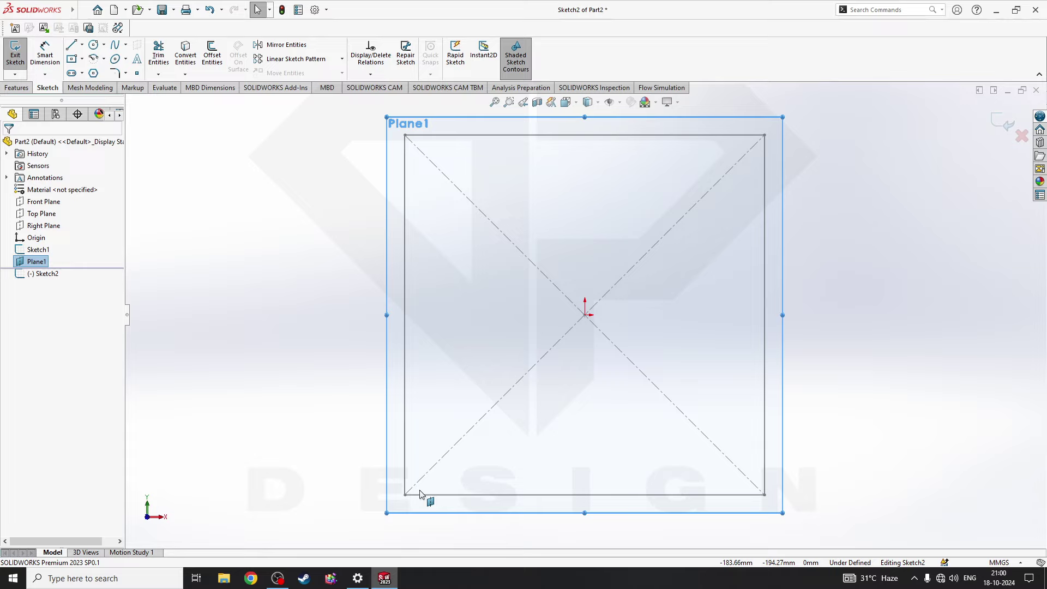
left_click(444, 494)
scroll(660, 470, "up", 4)
middle_click_drag(840, 442, 669, 424)
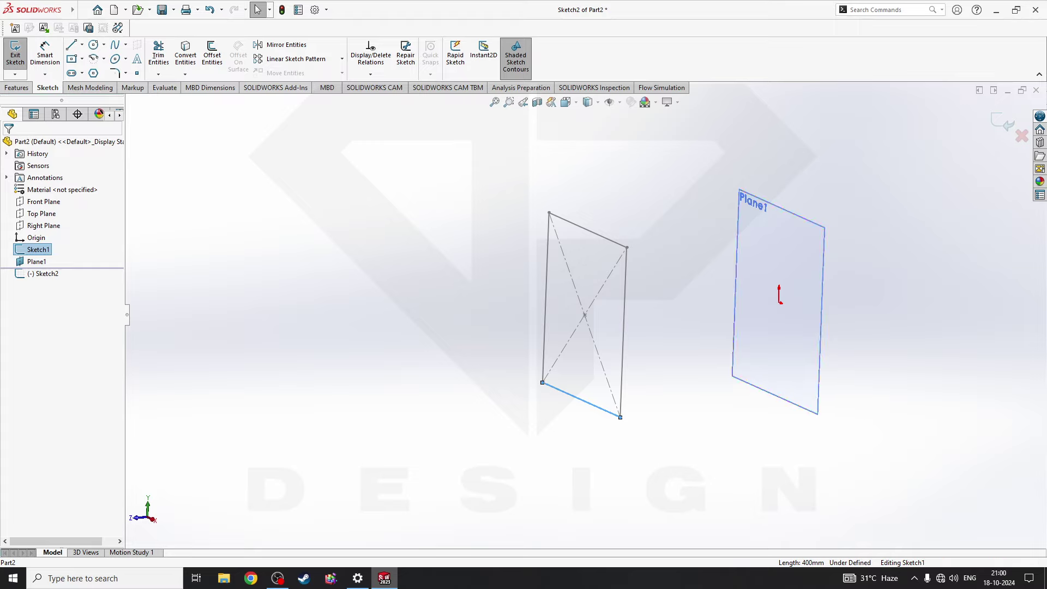
left_click(596, 410)
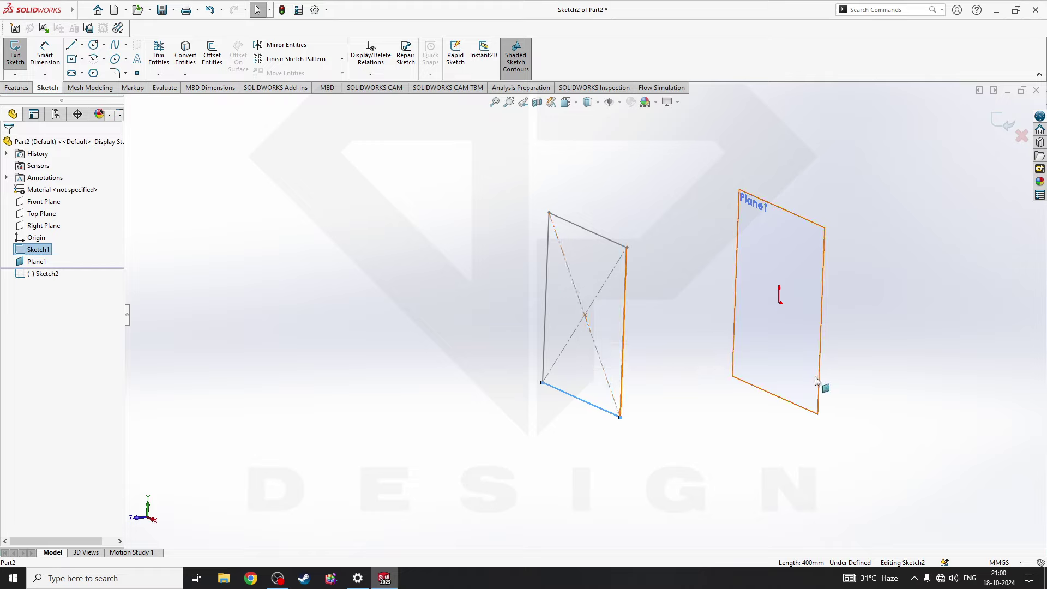
left_click(755, 325)
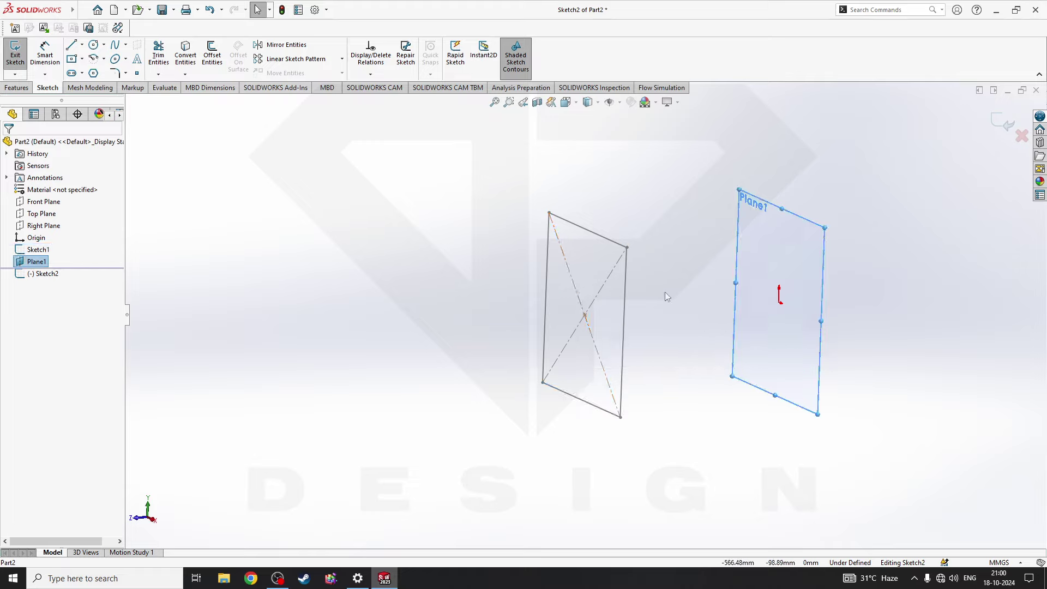
key("space")
left_click(346, 381)
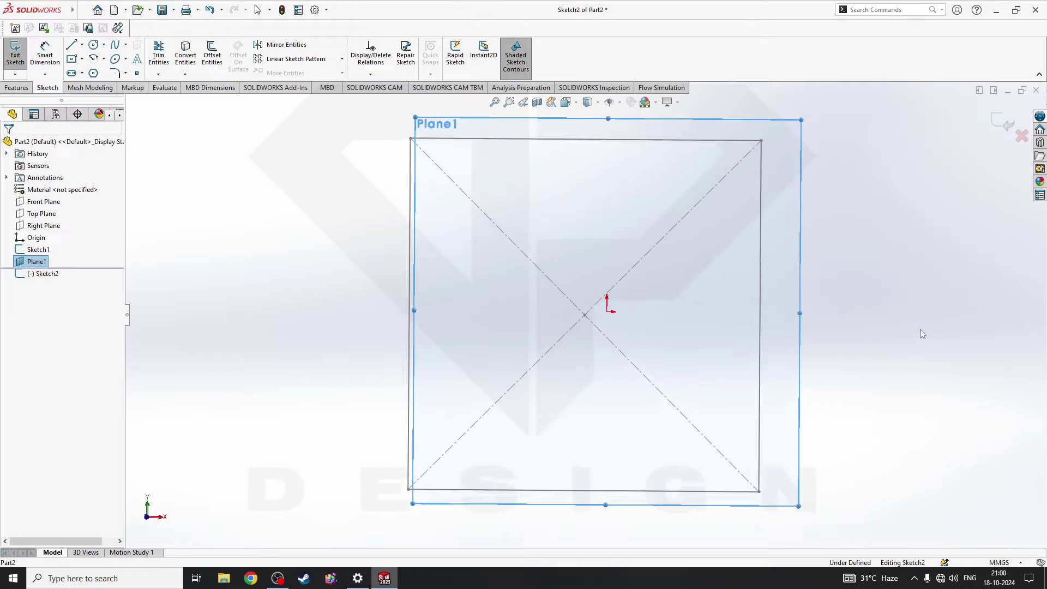
- Sketch a horizontal midpoint line about 590 mm long, centred on the midpoint of the 400 mm square's lower edge
left_click(81, 44)
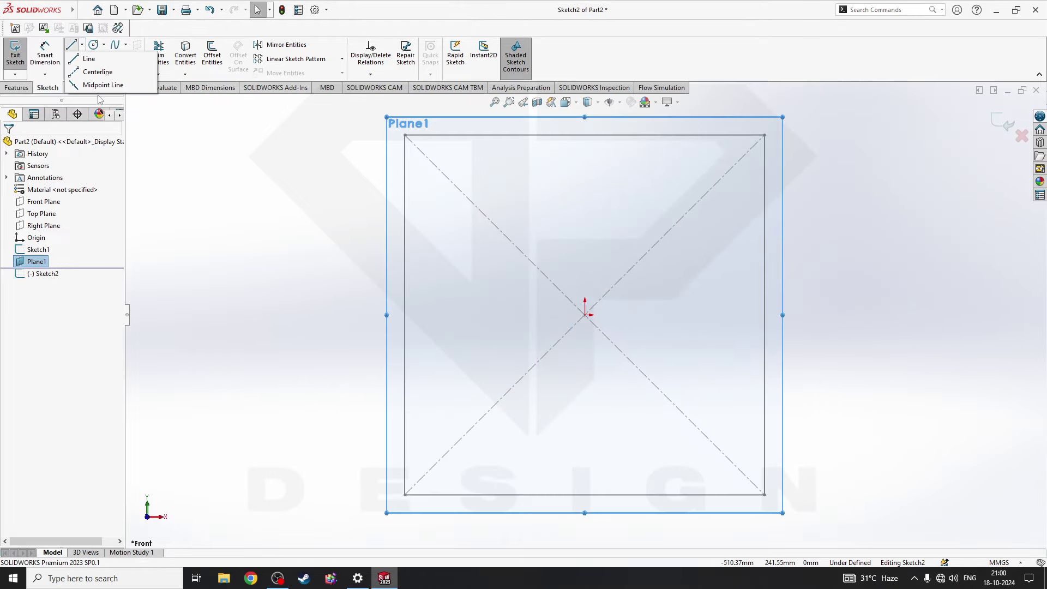
left_click(95, 85)
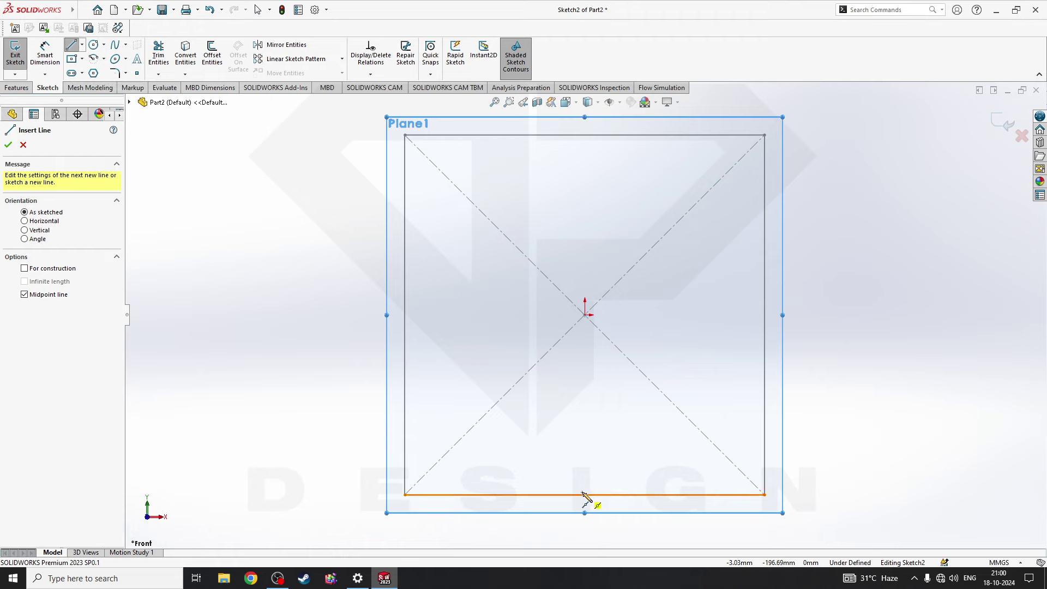
left_click(584, 495)
left_click(851, 495)
key("Escape")
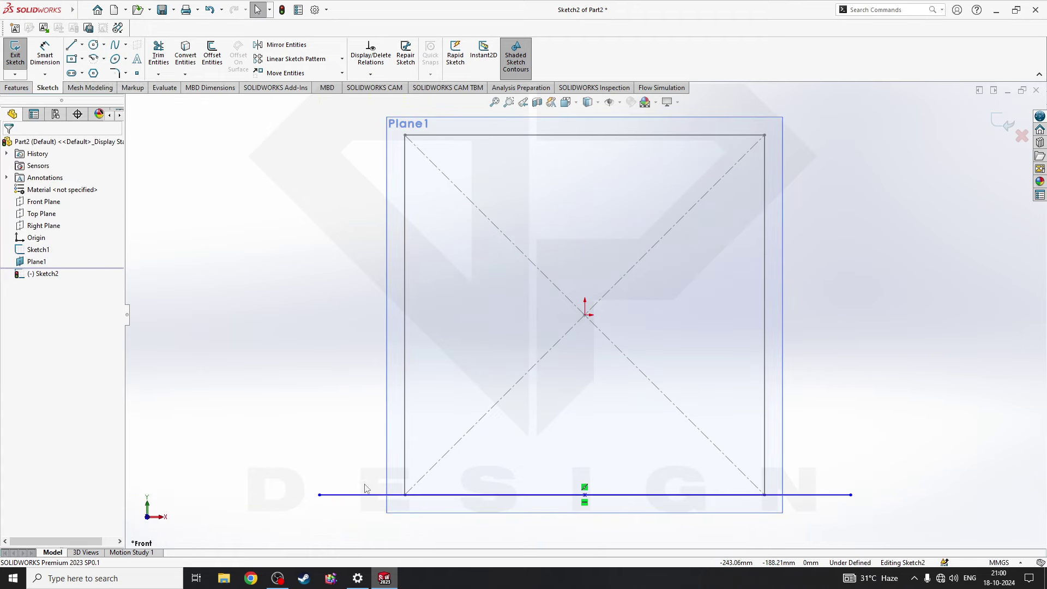
- Dimension the horizontal line's length to 550 mm
left_click(45, 54)
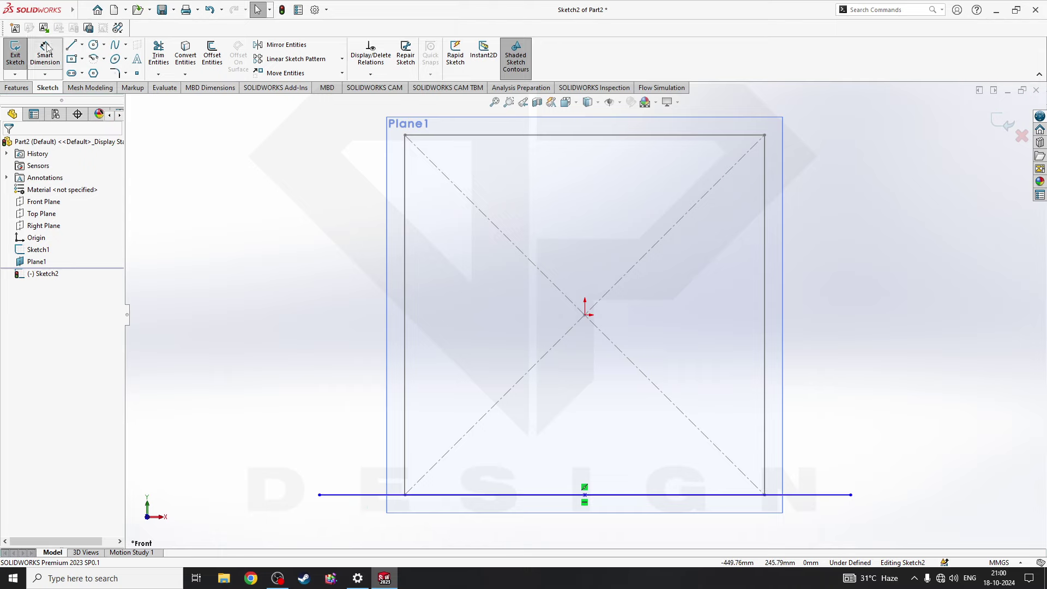
left_click(334, 495)
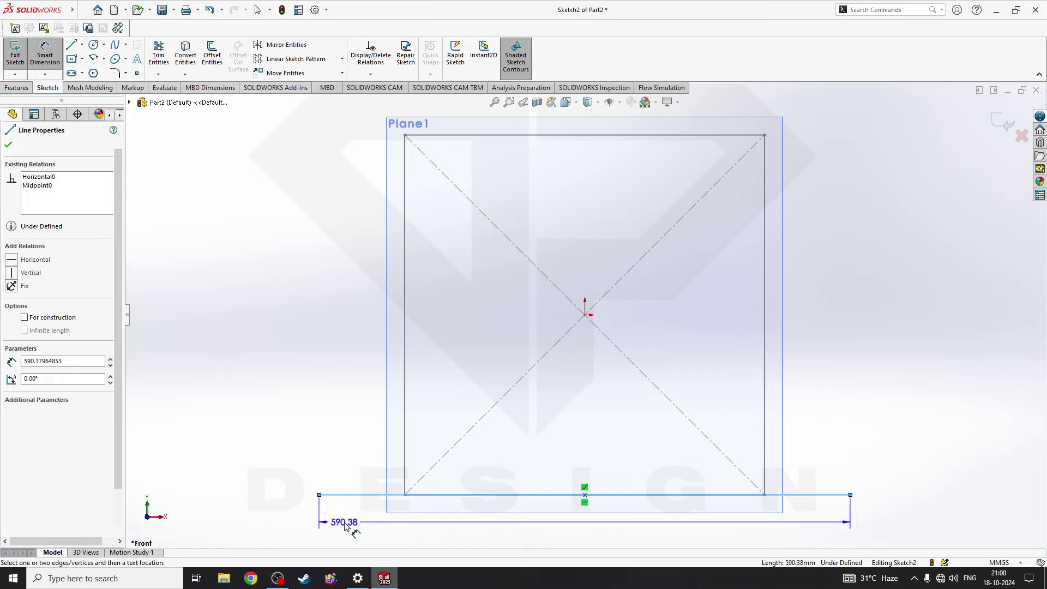
left_click(345, 522)
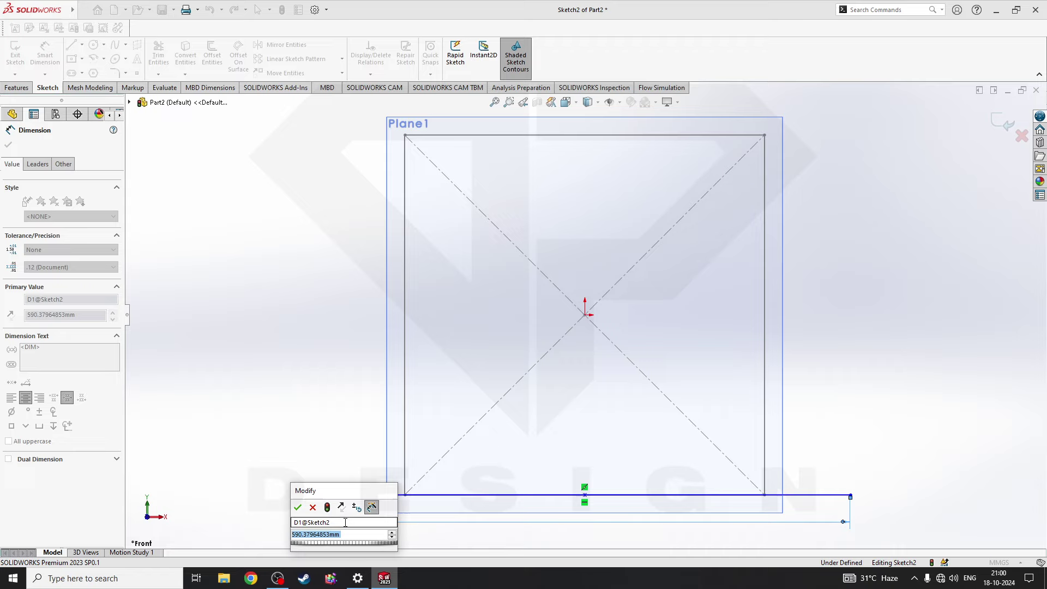
type("550")
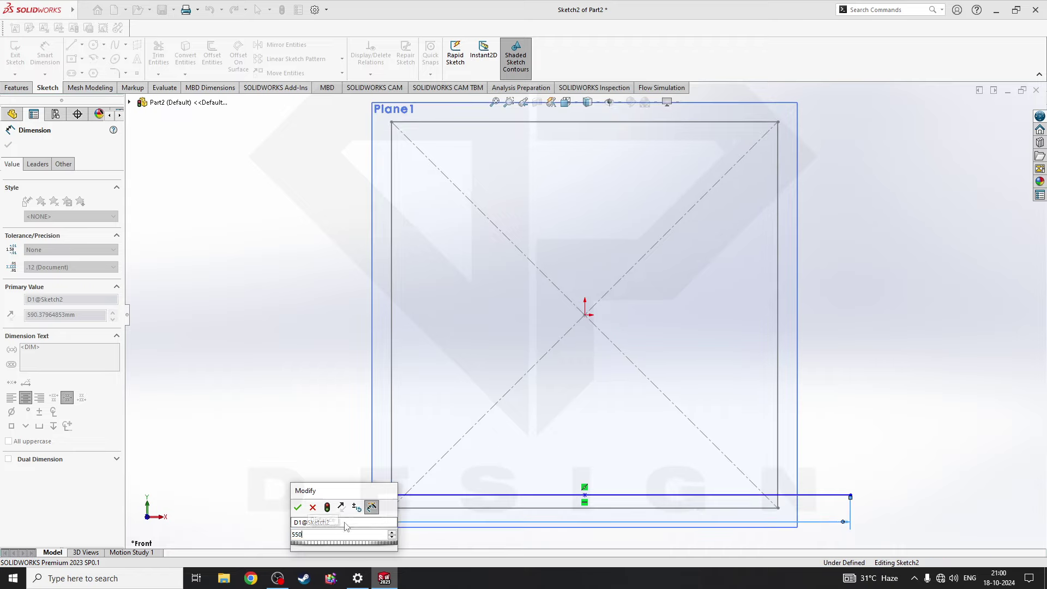
key("Return")
- Sketch two vertical lines about 500 mm high from the base line's ends and a horizontal line joining their tops, closing the rectangle
scroll(391, 304, "up", 3)
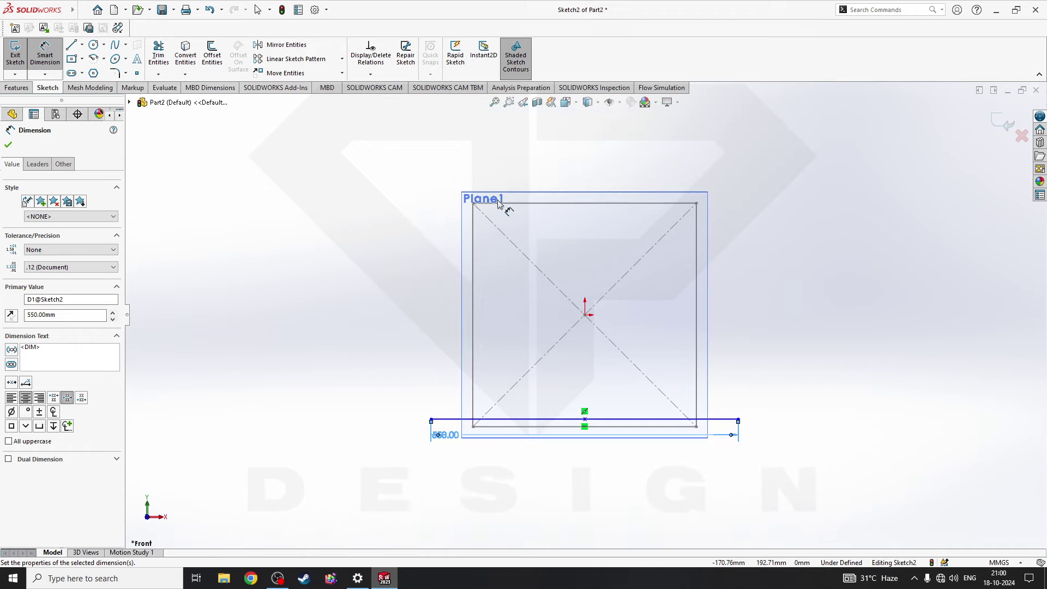
left_click(72, 46)
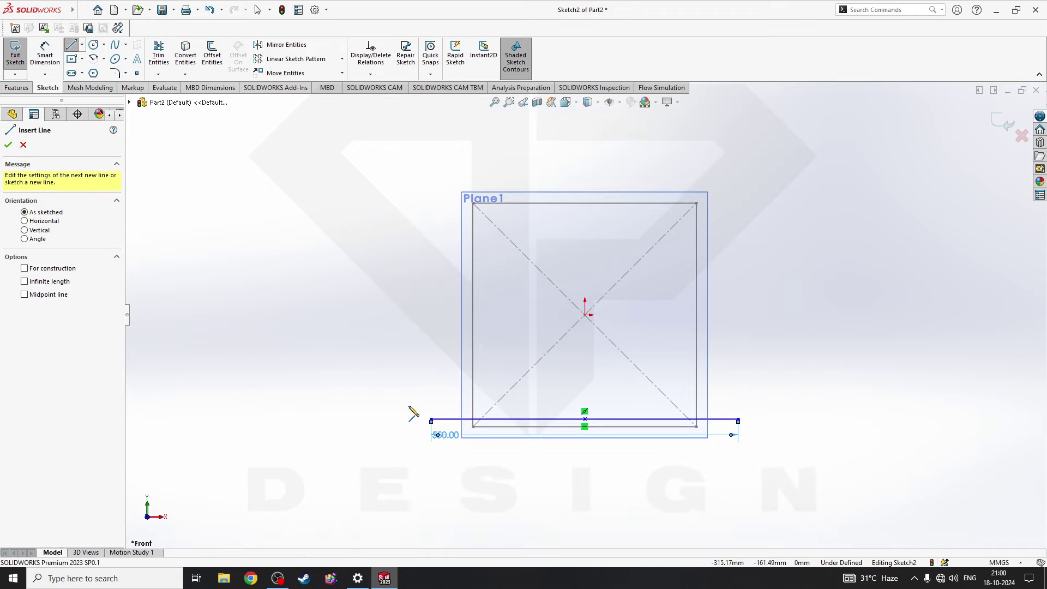
left_click(431, 420)
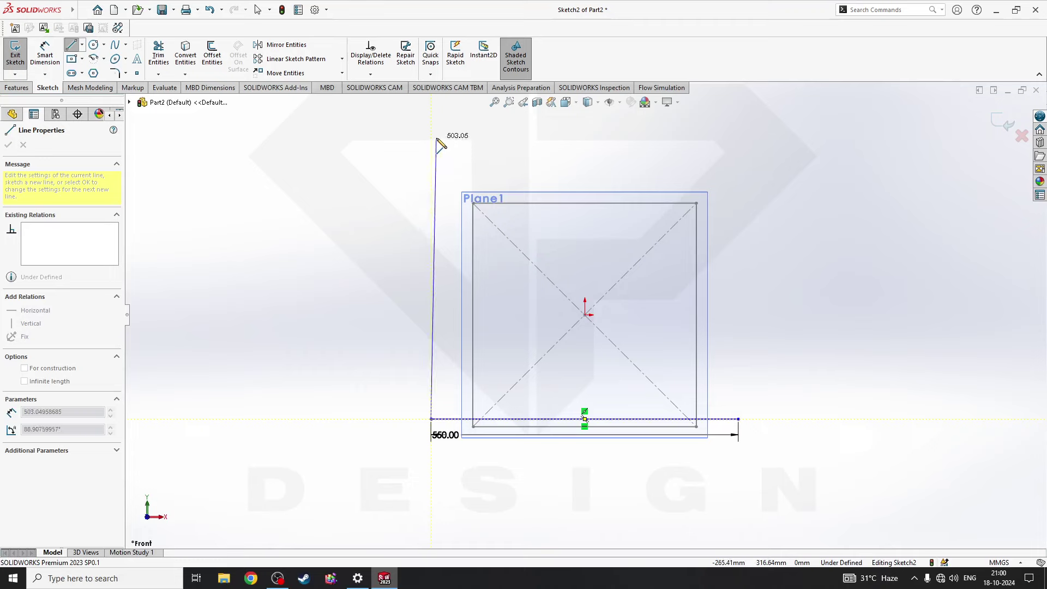
left_click(433, 143)
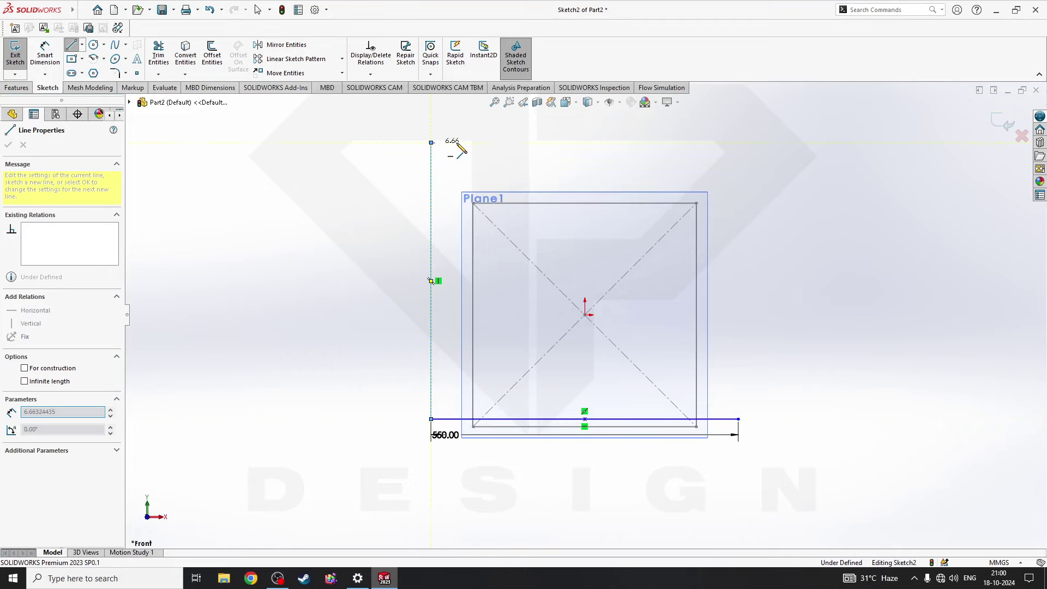
left_click(738, 142)
left_click(739, 419)
key("Escape")
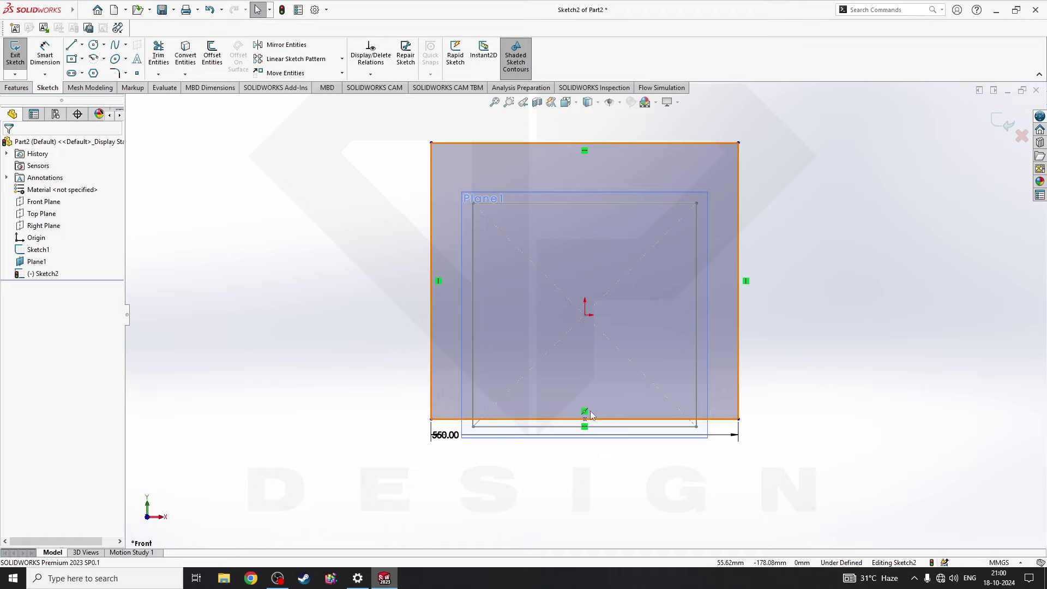
- Dimension the height of the rectangle's left vertical line to 500 mm
left_click(45, 55)
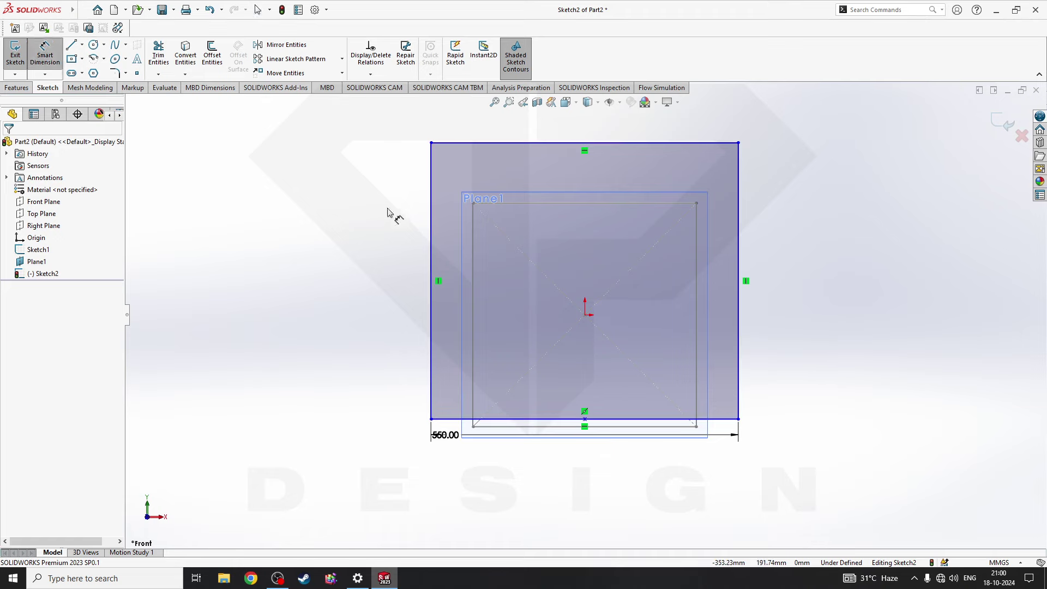
left_click(431, 215)
left_click(333, 209)
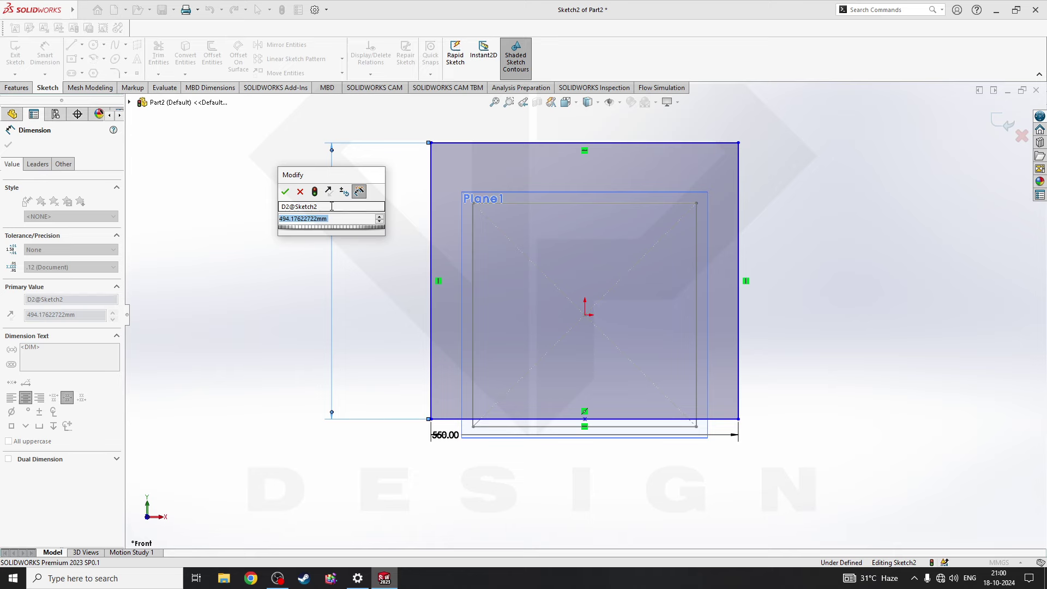
type("500")
key("Return")
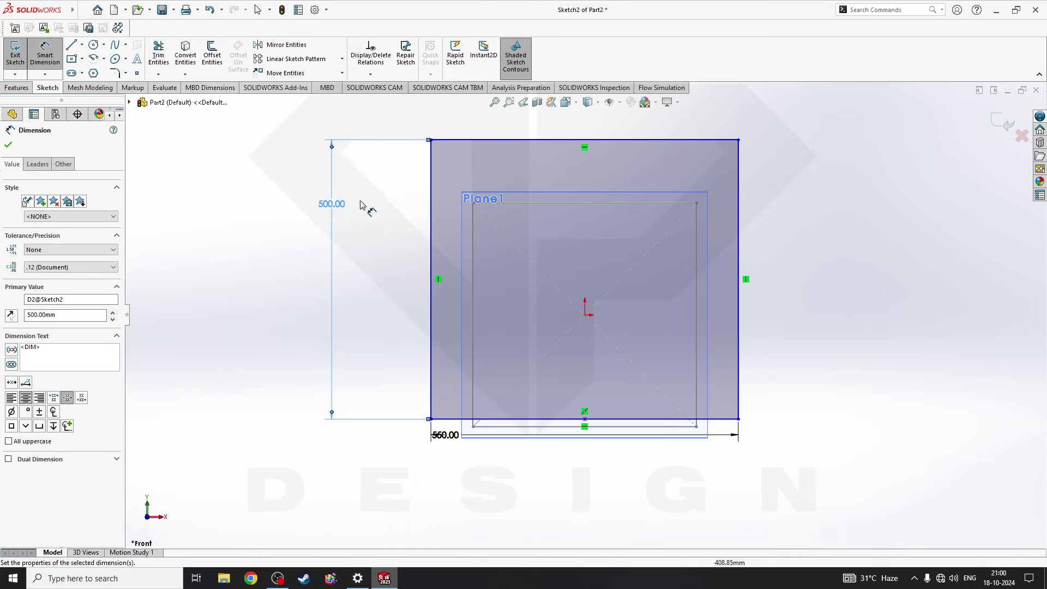
left_click(718, 140)
left_click(720, 122)
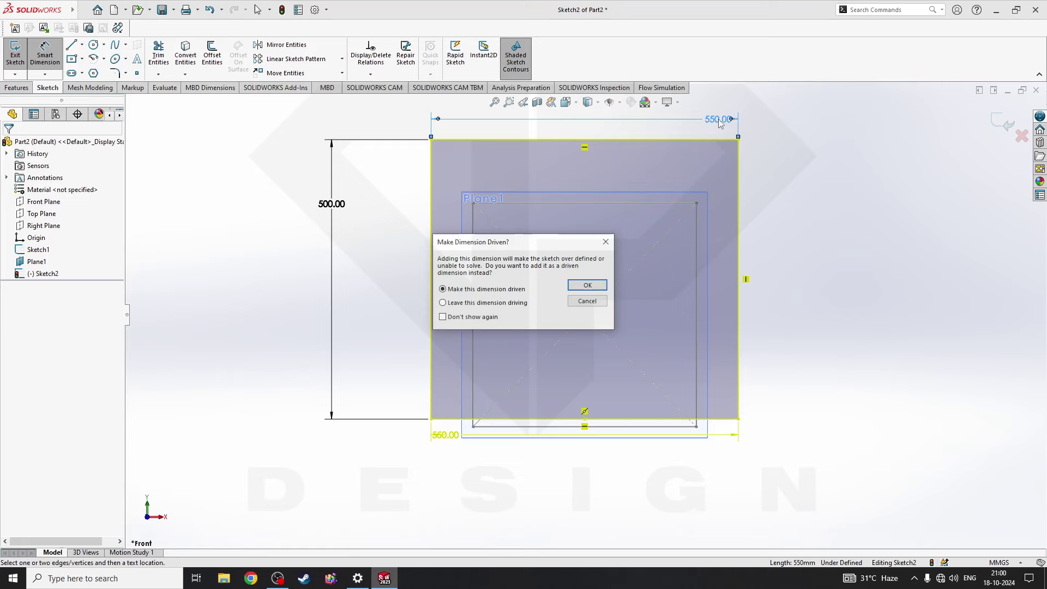
left_click(598, 301)
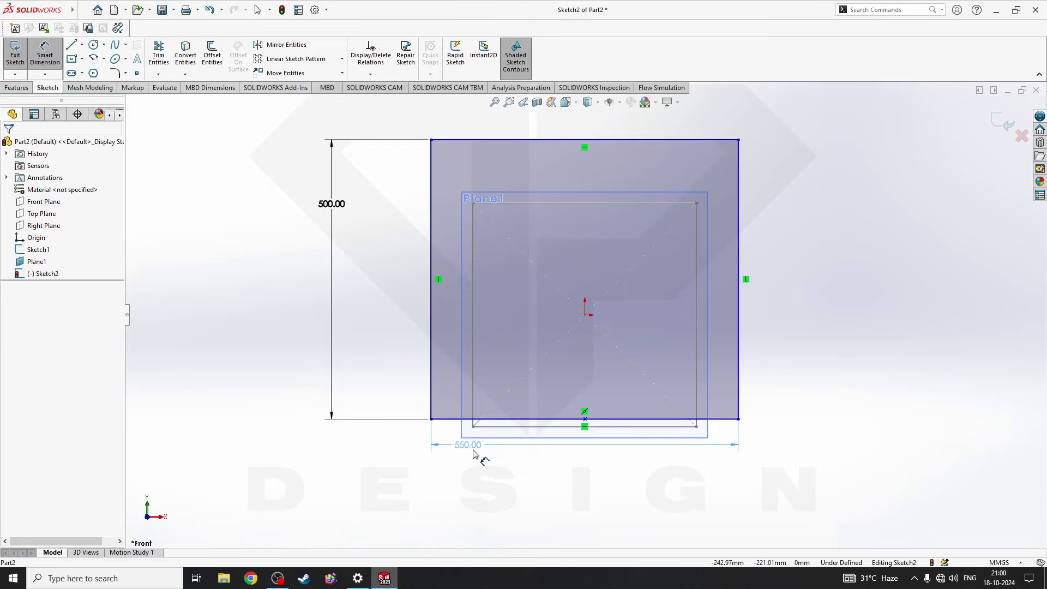
- Move the 550 mm width dimension slightly farther below the rectangle's base line
left_click(474, 455)
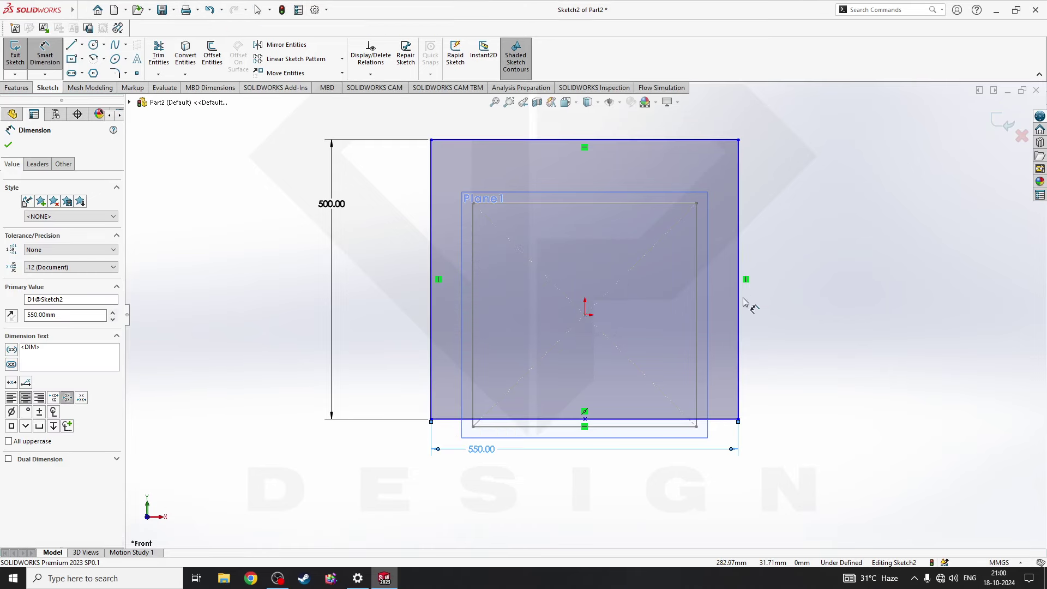
left_click(738, 232)
left_click(870, 311)
key("Escape")
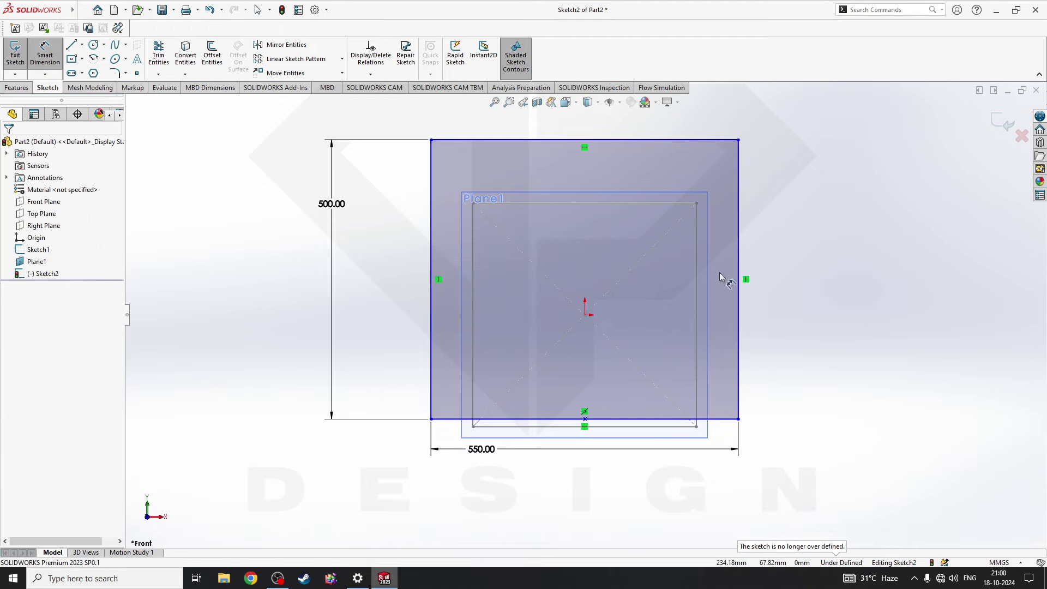
key("Escape")
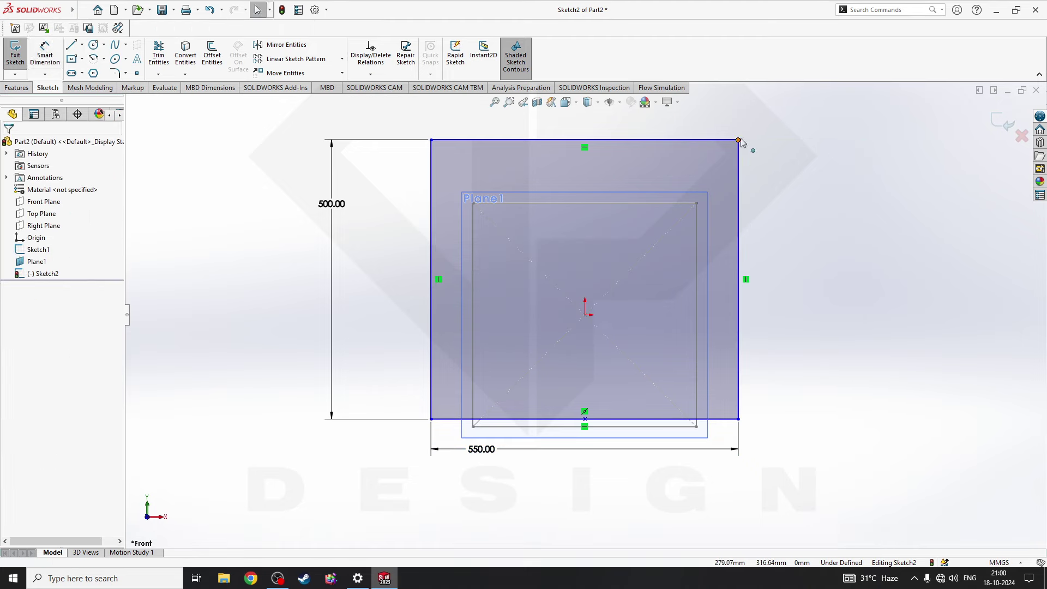
left_click_drag(740, 140, 862, 219)
key("ctrl+z")
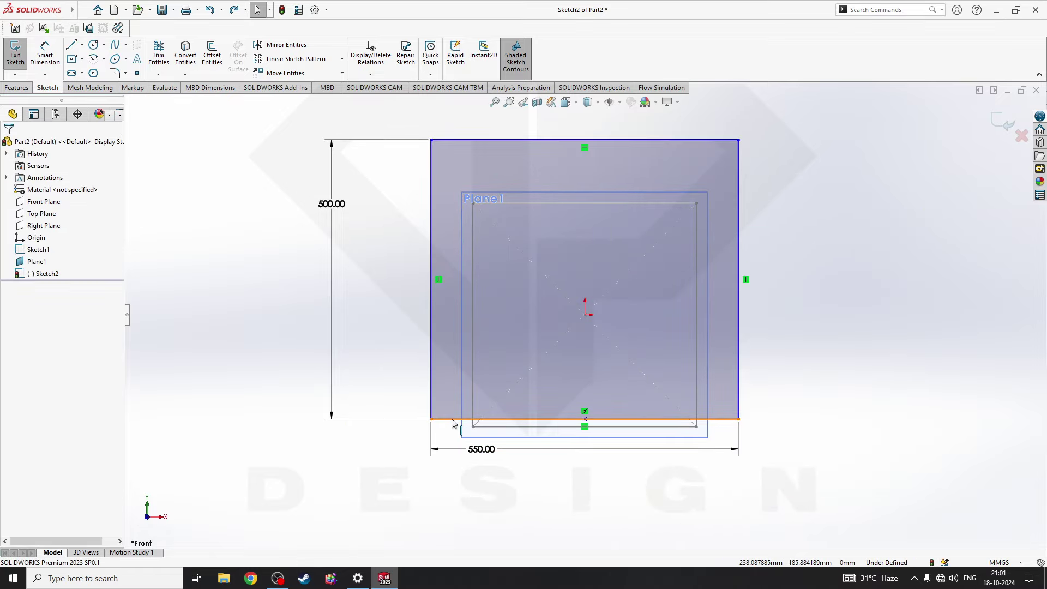
- Make the rectangle's base line collinear with the lower edge of the 400 mm square
left_click(452, 419)
left_click(538, 427, "ctrl")
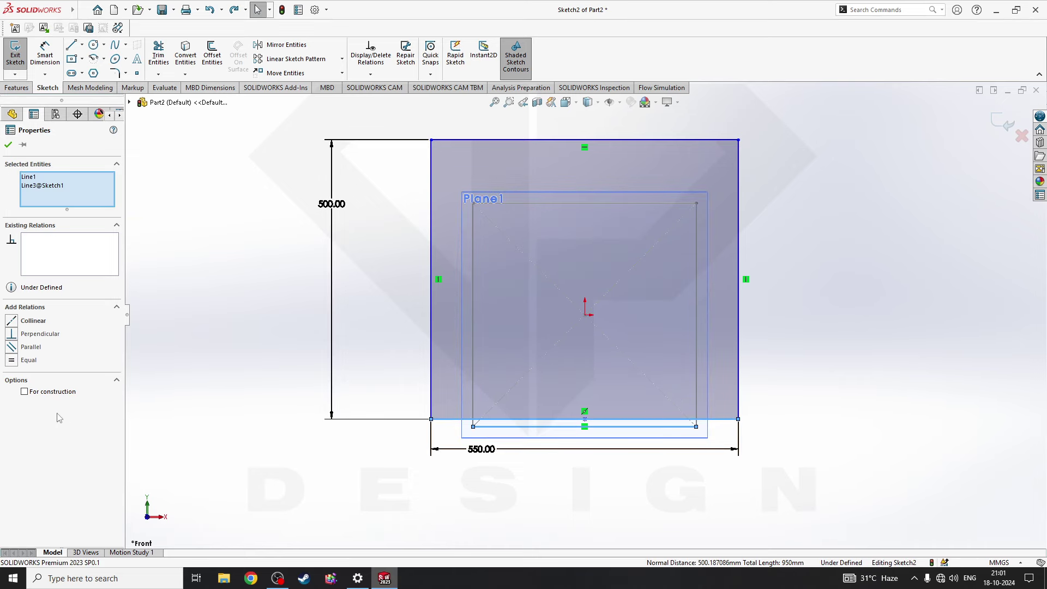
left_click(13, 323)
left_click(292, 369)
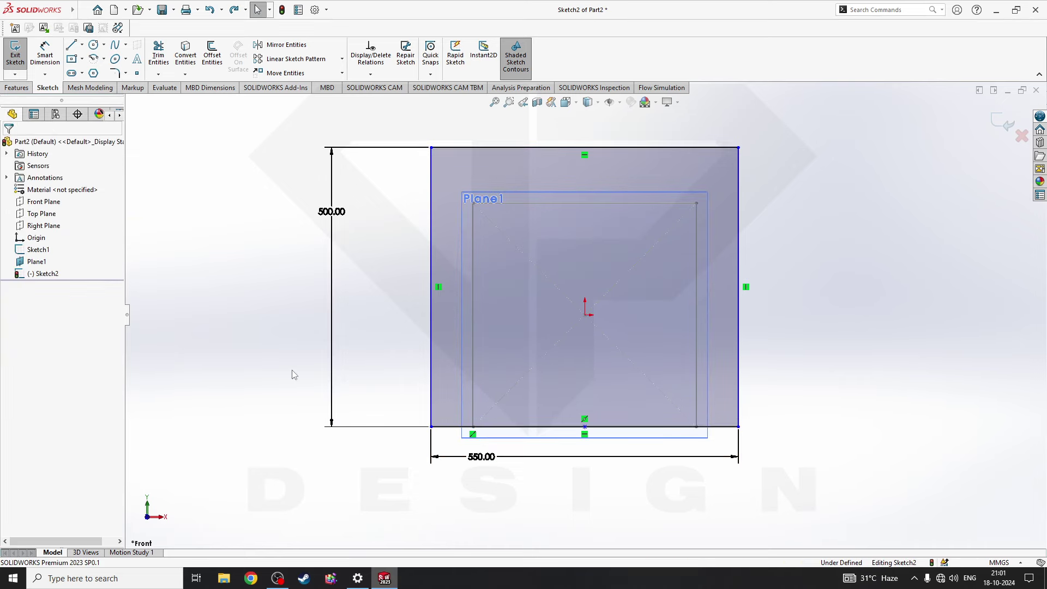
- Add a vertical relation between the base line's midpoint and the origin
left_click_drag(738, 222, 736, 262)
left_click(825, 317)
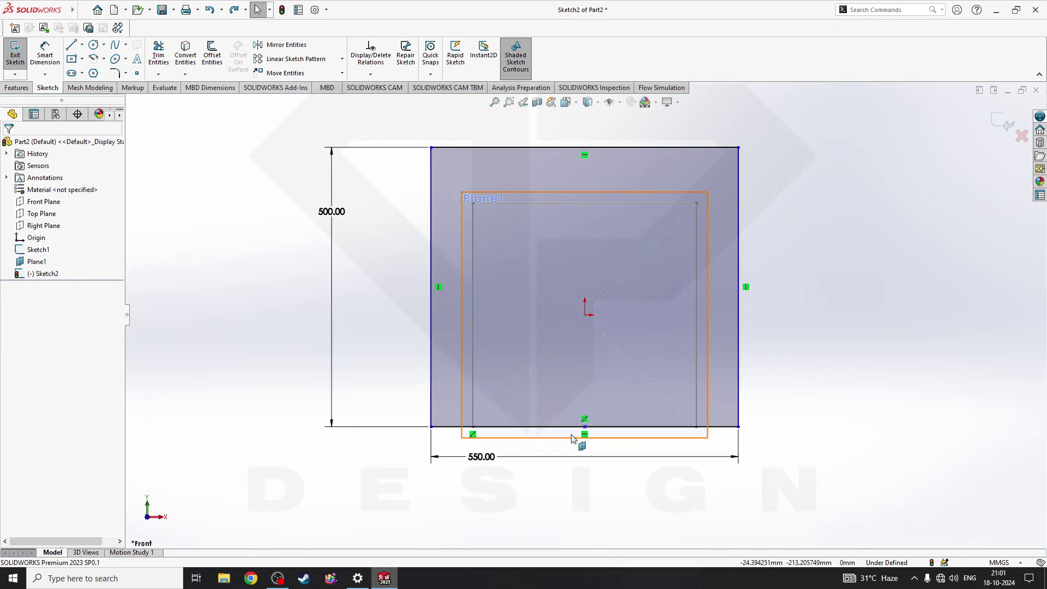
left_click(585, 428)
left_click(584, 315, "ctrl")
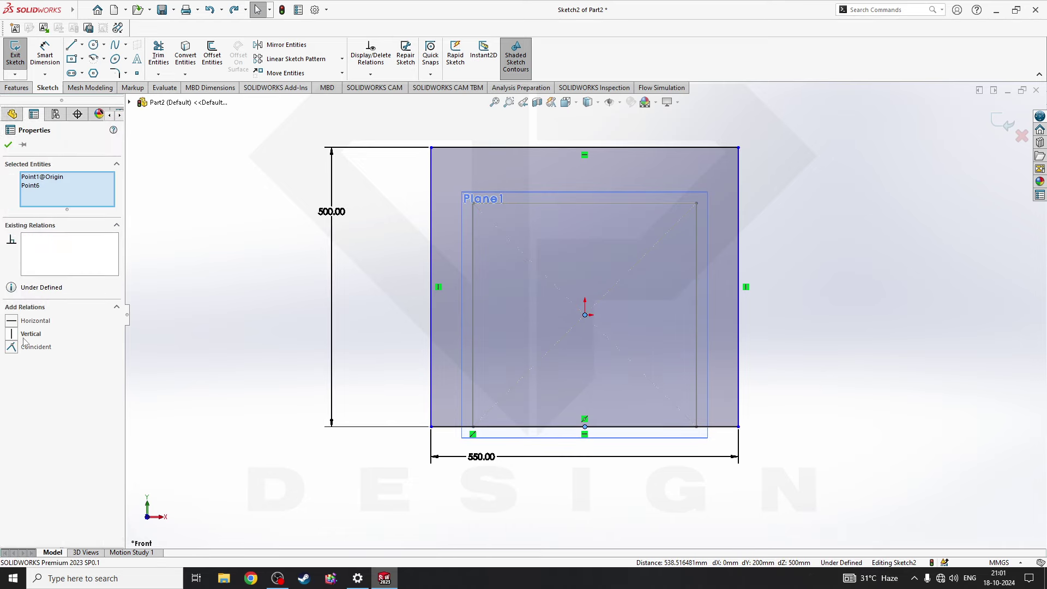
left_click(21, 334)
key("Escape")
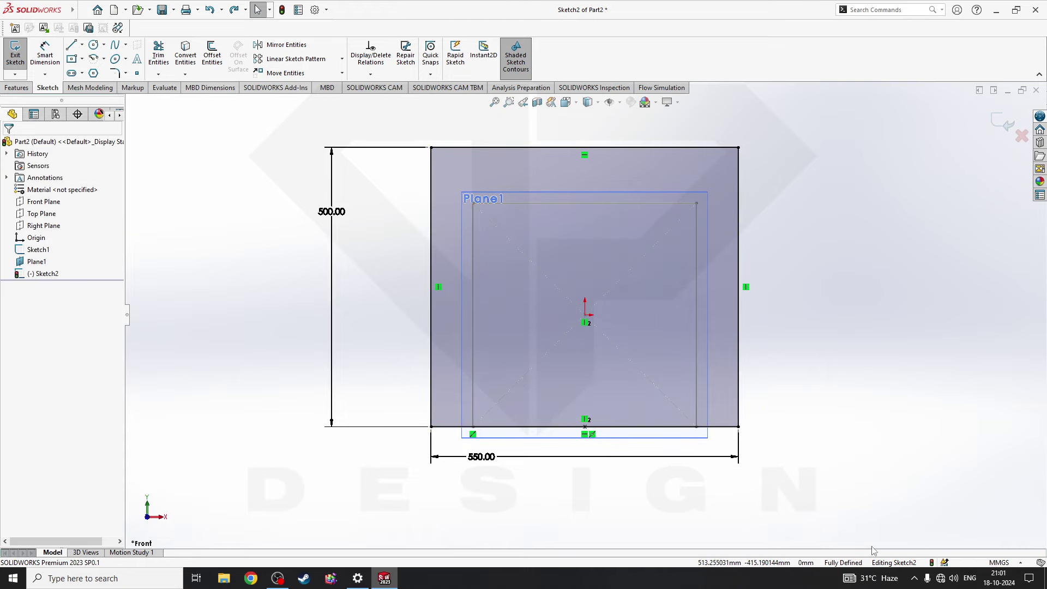
- Exit the sketch of the 550 by 500 mm rectangle
left_click(1002, 122)
left_click(916, 259)
scroll(884, 316, "up", 2)
middle_click_drag(877, 351, 863, 355)
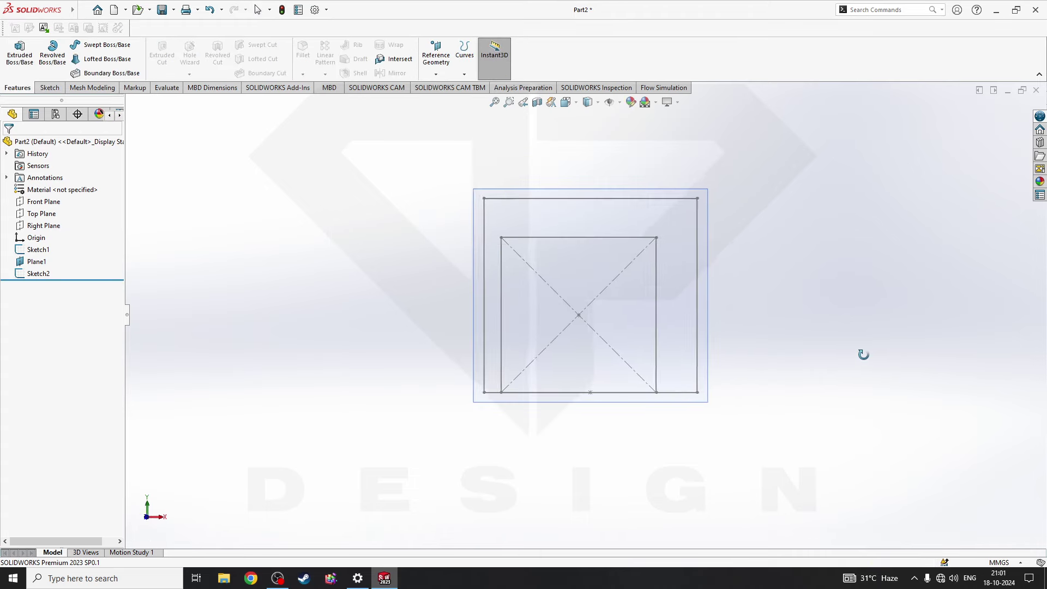
- Reopen the rectangle's sketch and round its two upper corners with 100 mm radius sketch fillets
left_click(657, 197)
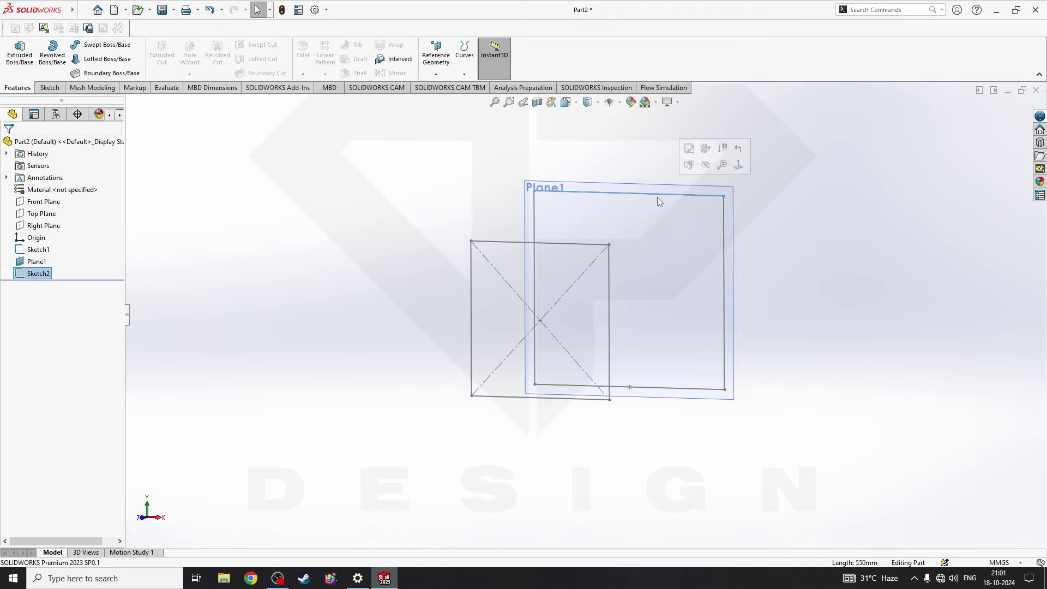
left_click(690, 147)
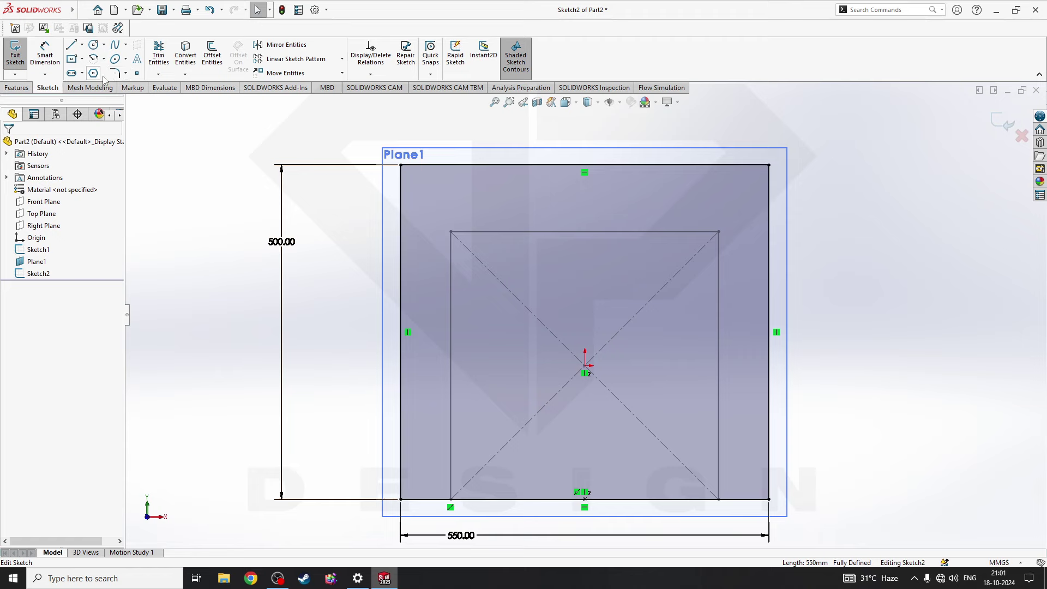
left_click(115, 73)
left_click(462, 165)
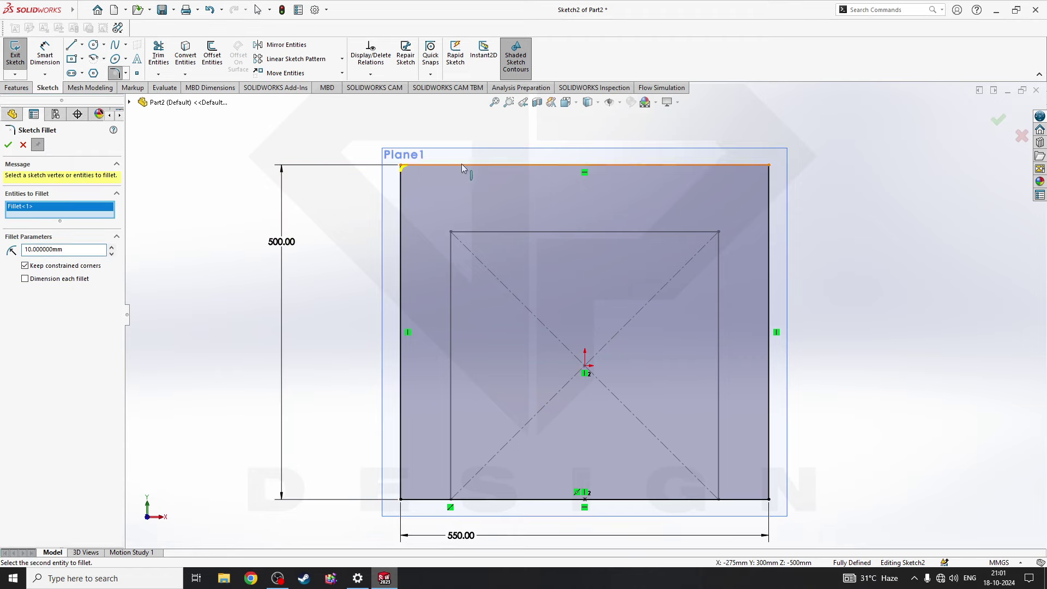
left_click(770, 165)
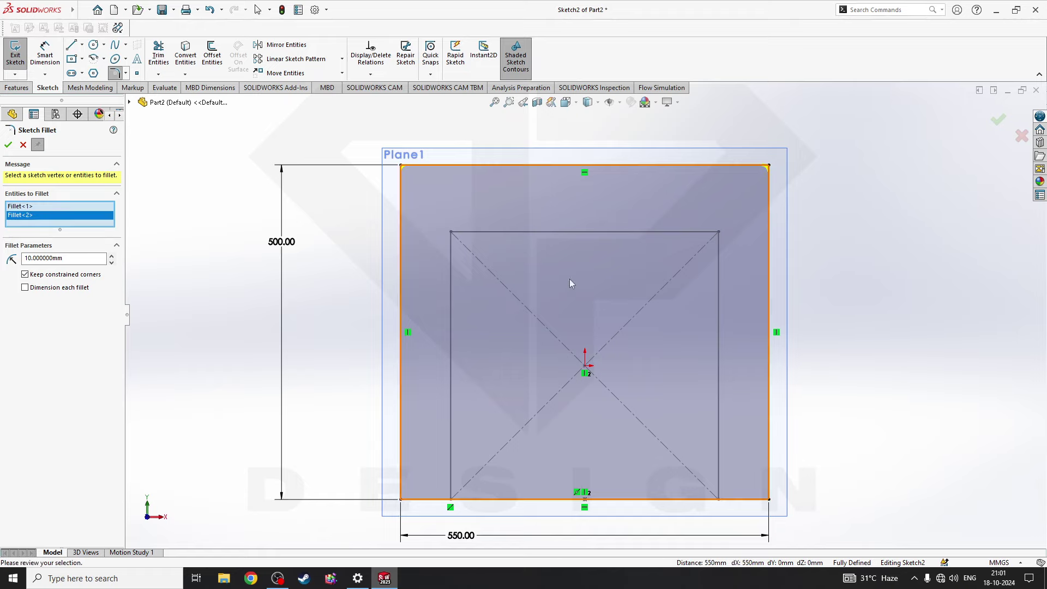
left_click(111, 256)
left_click(111, 257)
left_click(111, 257)
left_click(111, 256)
left_click(112, 257)
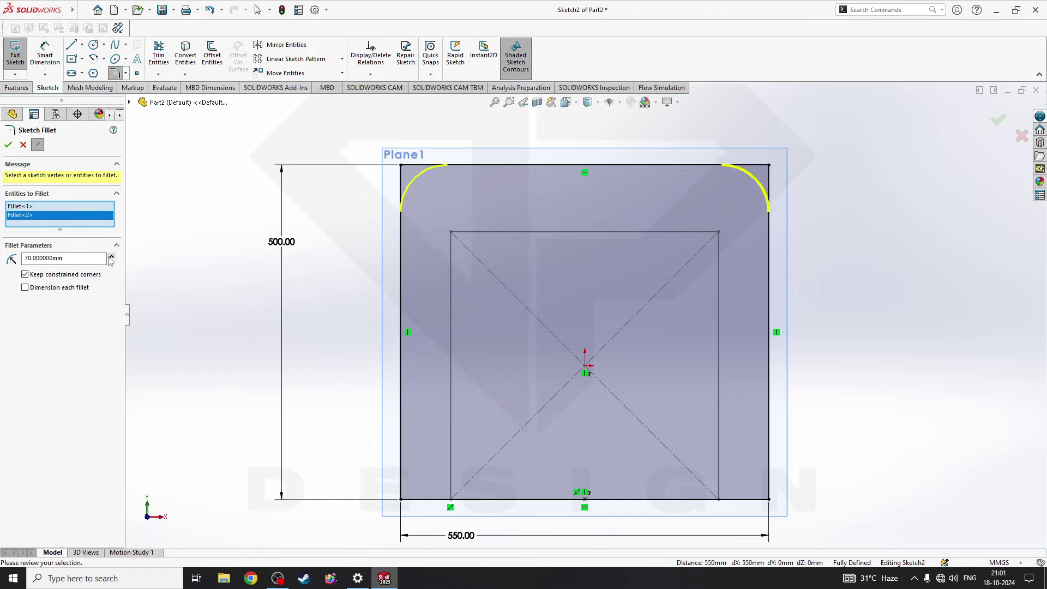
left_click(112, 257)
left_click_drag(83, 258, 2, 261)
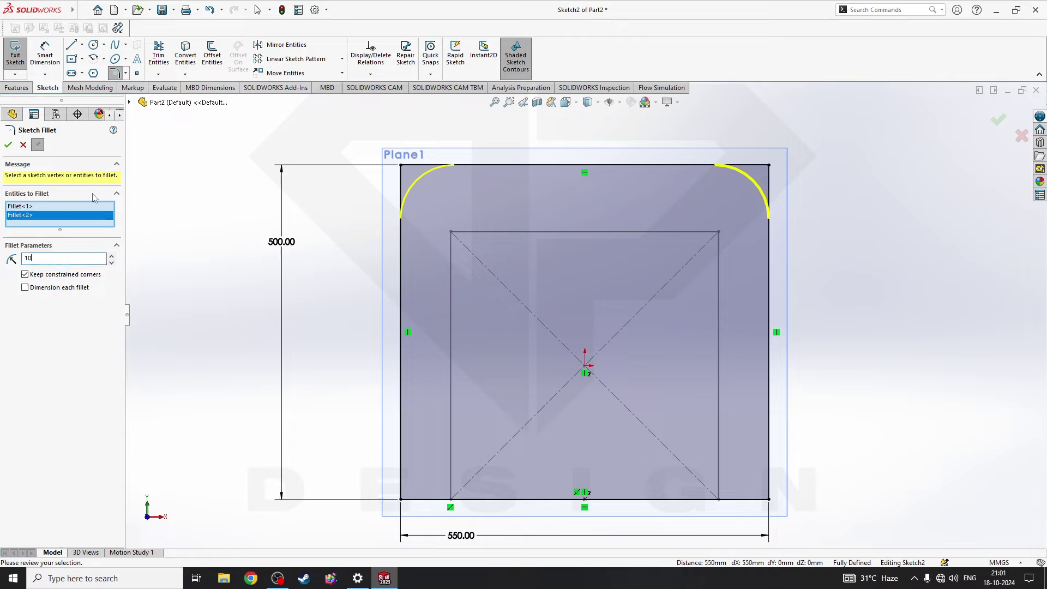
key("Return")
left_click(8, 145)
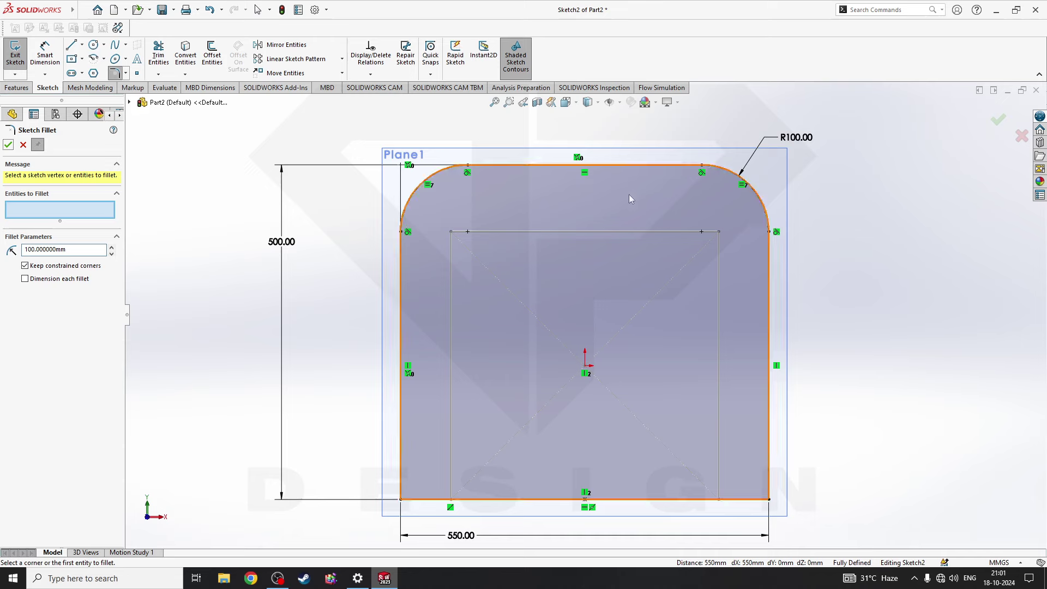
key("Escape")
key("z")
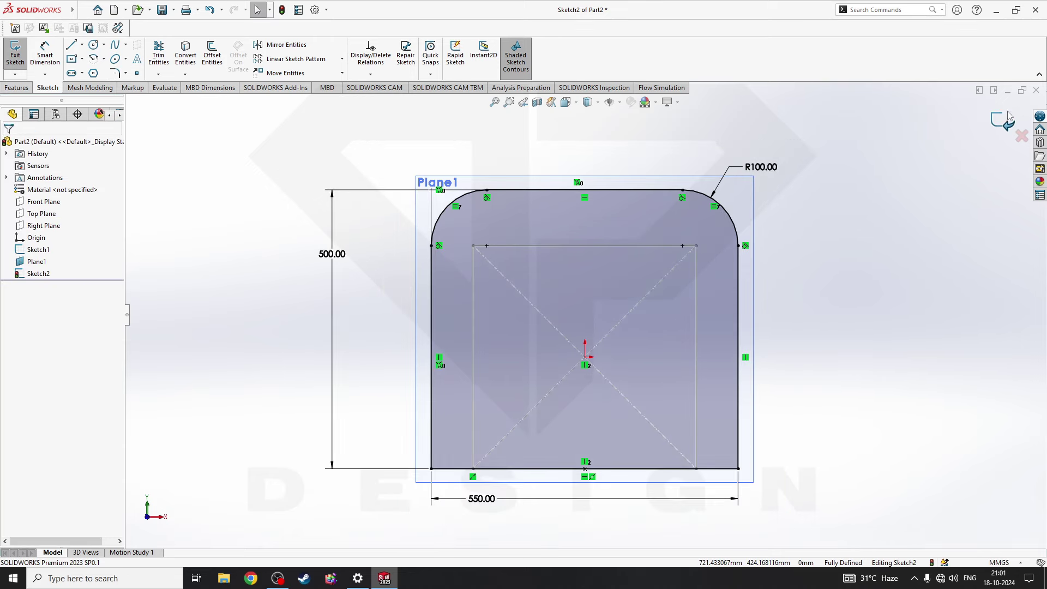
- Exit the rounded profile's sketch and leave nothing selected
left_click(1001, 122)
mouse_move(874, 221)
middle_mouse_down()
mouse_move(790, 262)
mouse_move(801, 278)
middle_mouse_up()
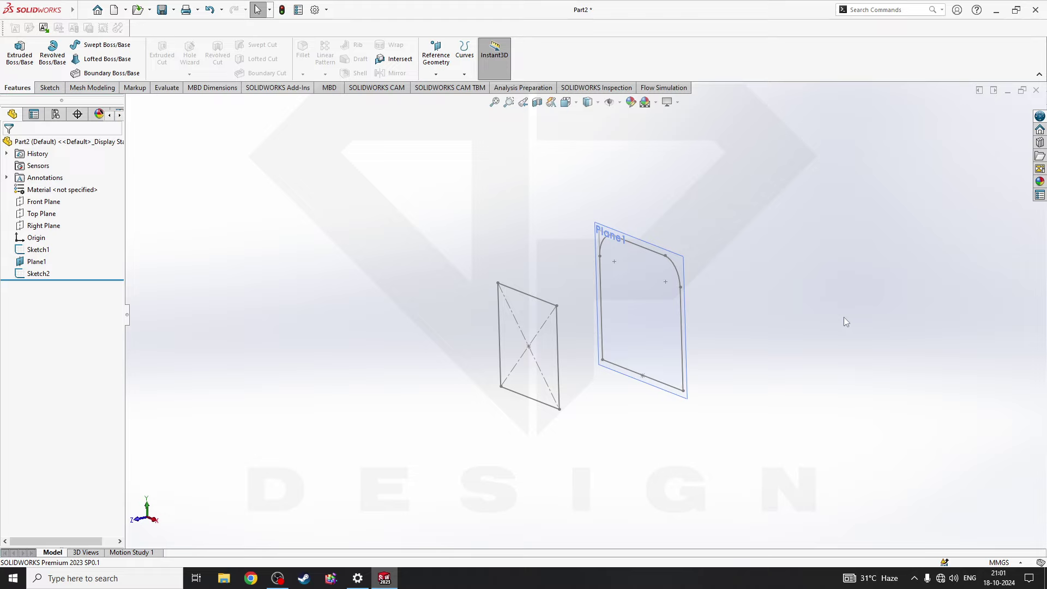
left_click(681, 258)
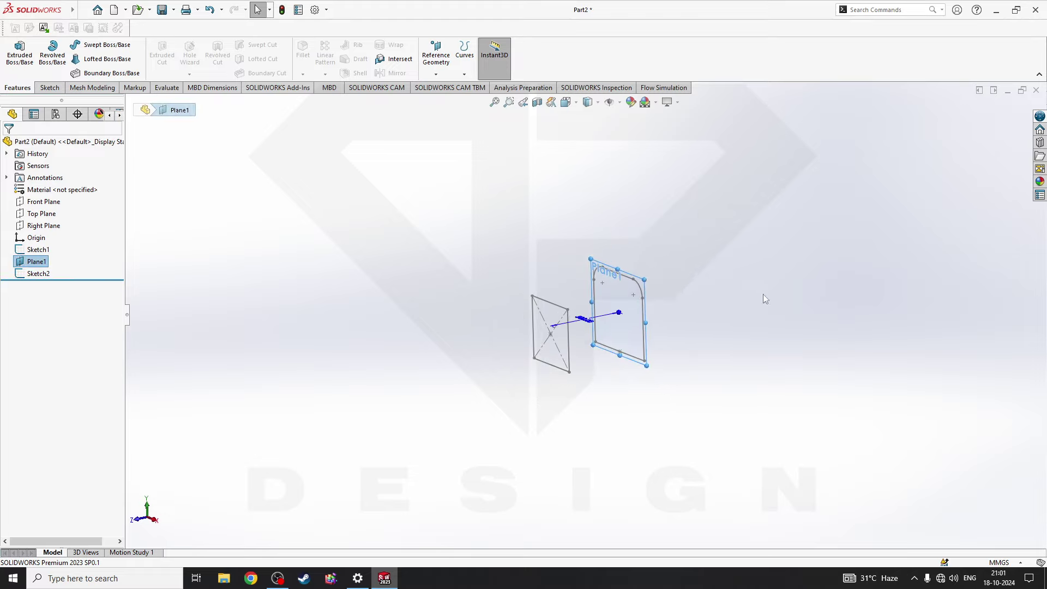
mouse_move(761, 297)
middle_mouse_down()
mouse_move(534, 332)
mouse_move(583, 351)
mouse_move(557, 376)
mouse_move(334, 372)
mouse_move(534, 386)
mouse_move(480, 407)
mouse_move(510, 361)
mouse_move(528, 367)
mouse_move(460, 378)
mouse_move(589, 365)
mouse_move(560, 334)
middle_mouse_up()
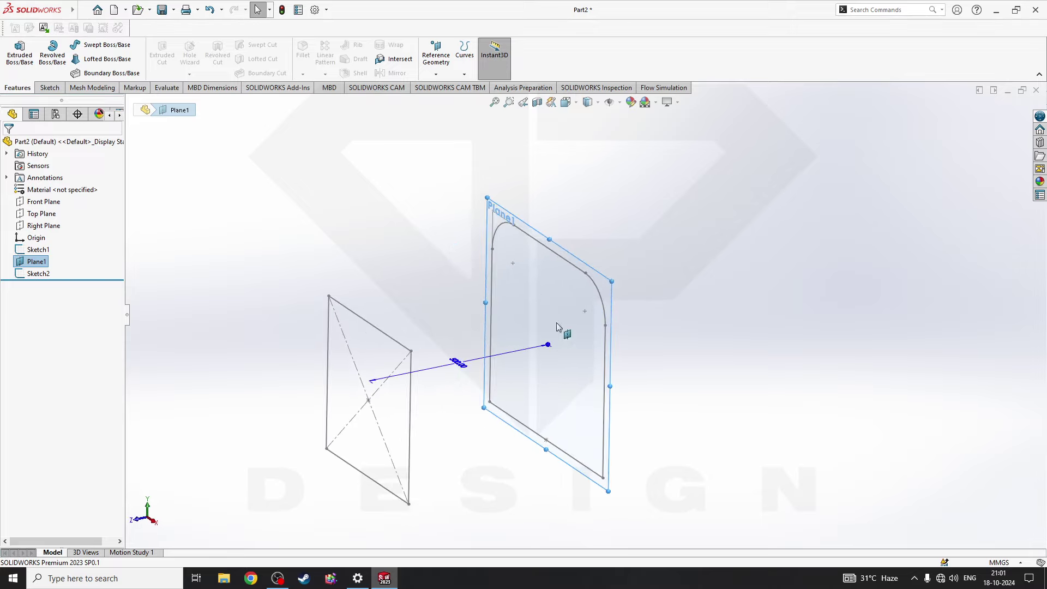
left_click(763, 215)
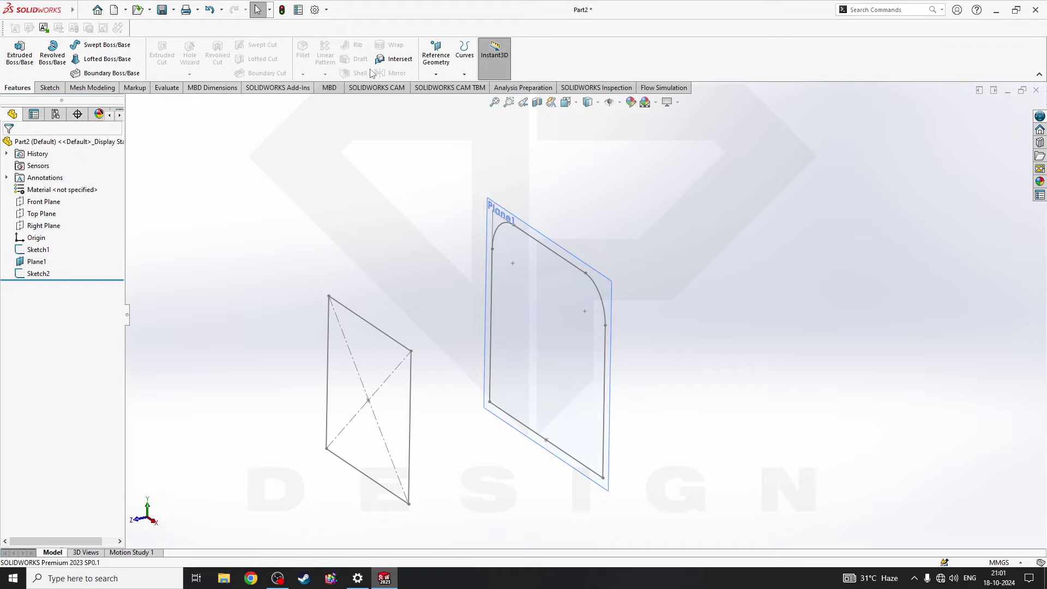
- Create a reference plane offset 700 mm from Plane1, with the offset flipped away from the square sketch
left_click(435, 59)
left_click(445, 86)
left_click(549, 244)
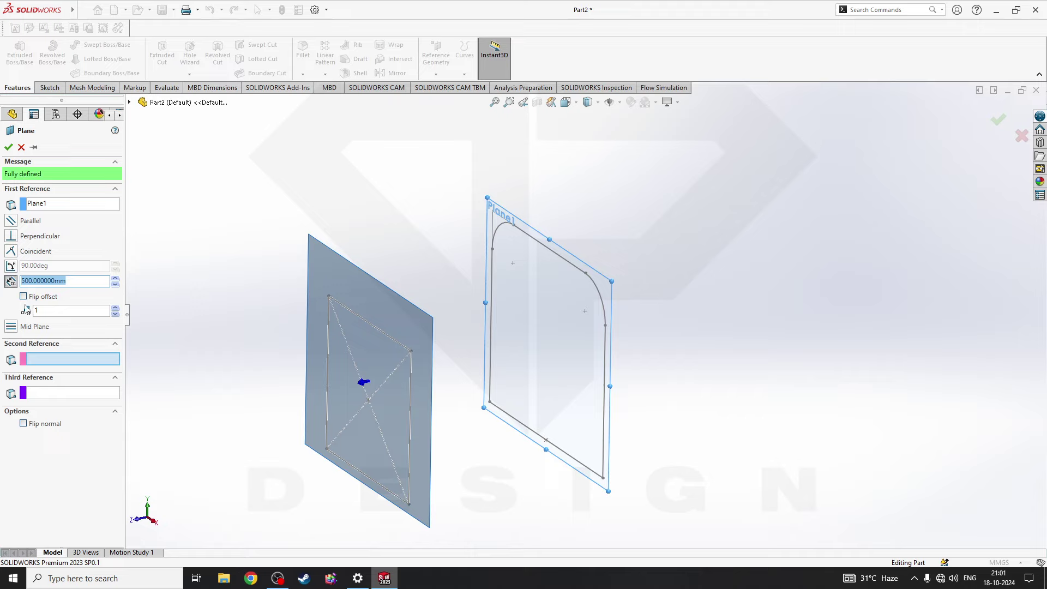
left_click(87, 298)
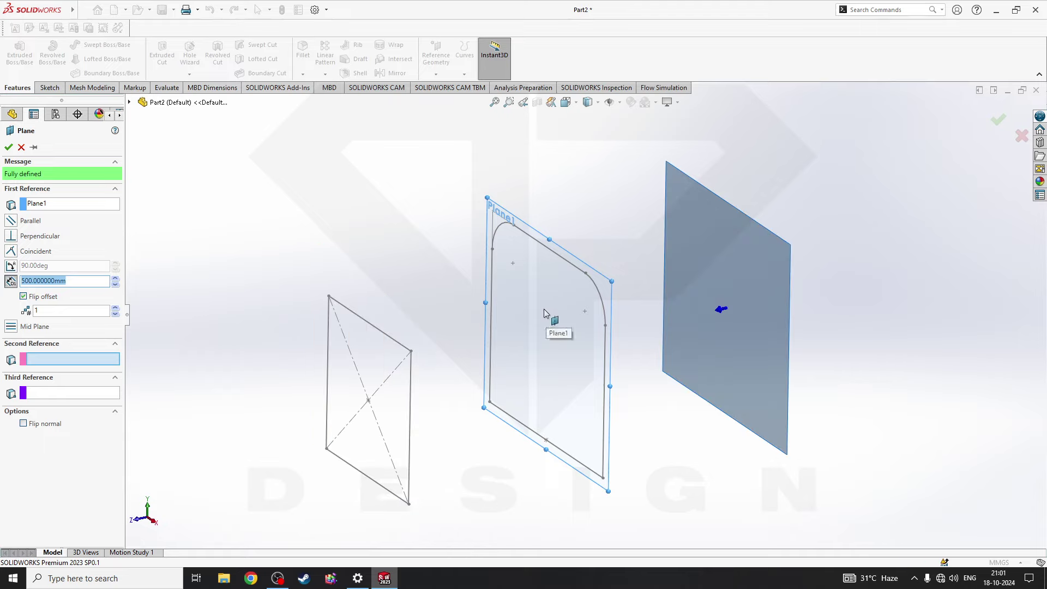
type("700")
key("Return")
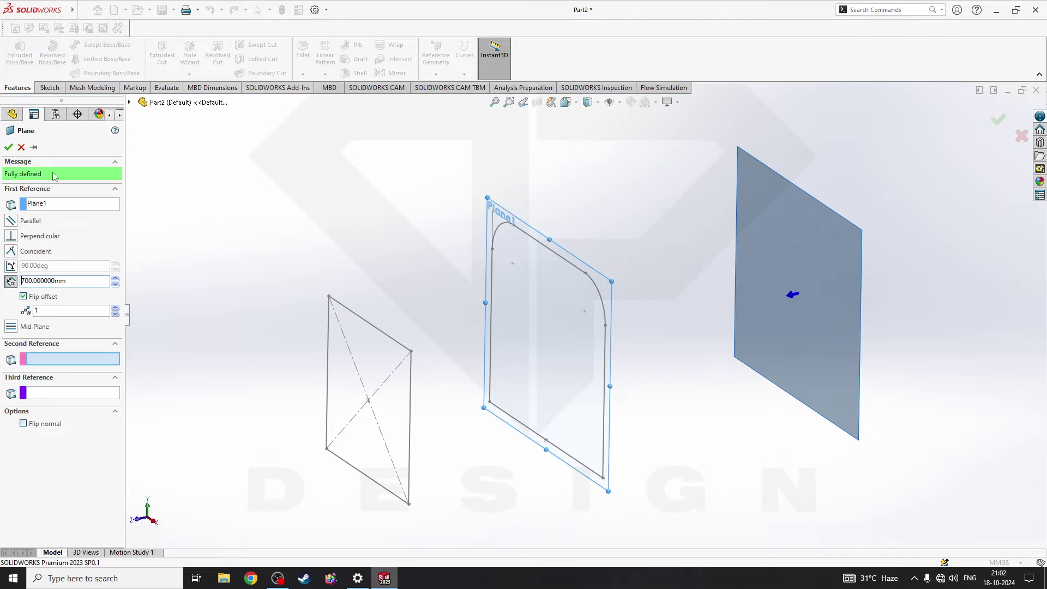
left_click(9, 147)
- Start a new sketch on the reference plane offset 700 mm from Plane1
middle_click_drag(456, 182, 681, 320)
left_click(653, 304)
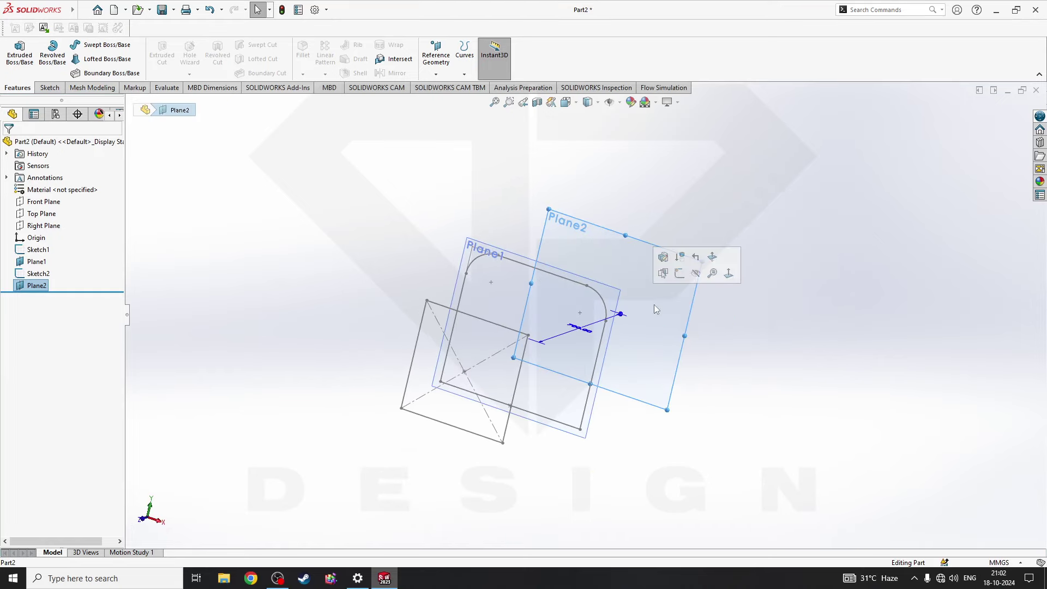
left_click(679, 291)
left_click(721, 254)
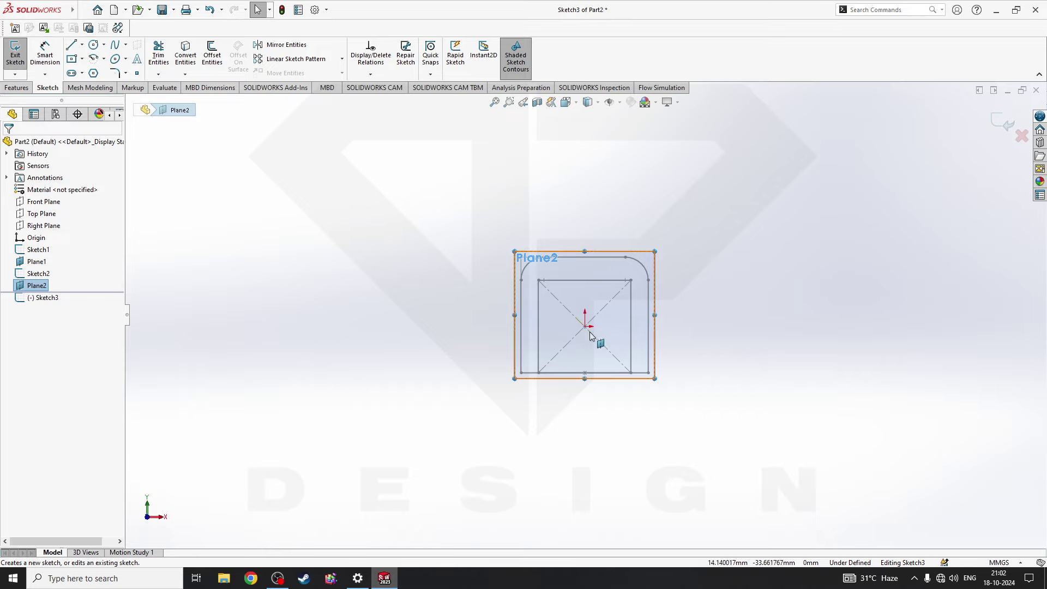
scroll(626, 275, "down", 2)
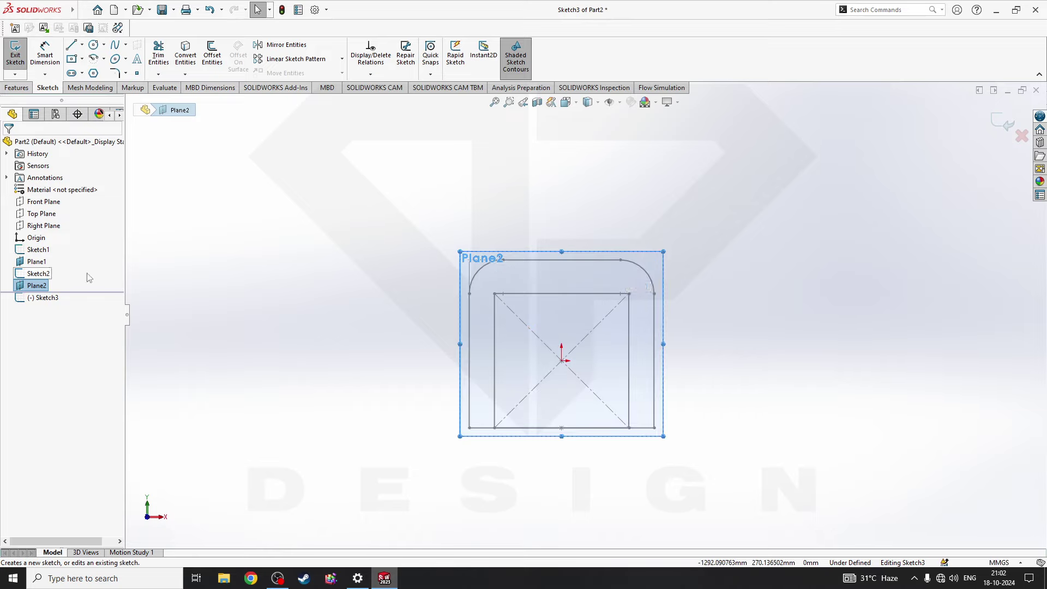
- Rename the Front Plane as fb and make it visible in the model
mouse_move(626, 274)
middle_mouse_down()
mouse_move(617, 311)
mouse_move(665, 379)
middle_mouse_up()
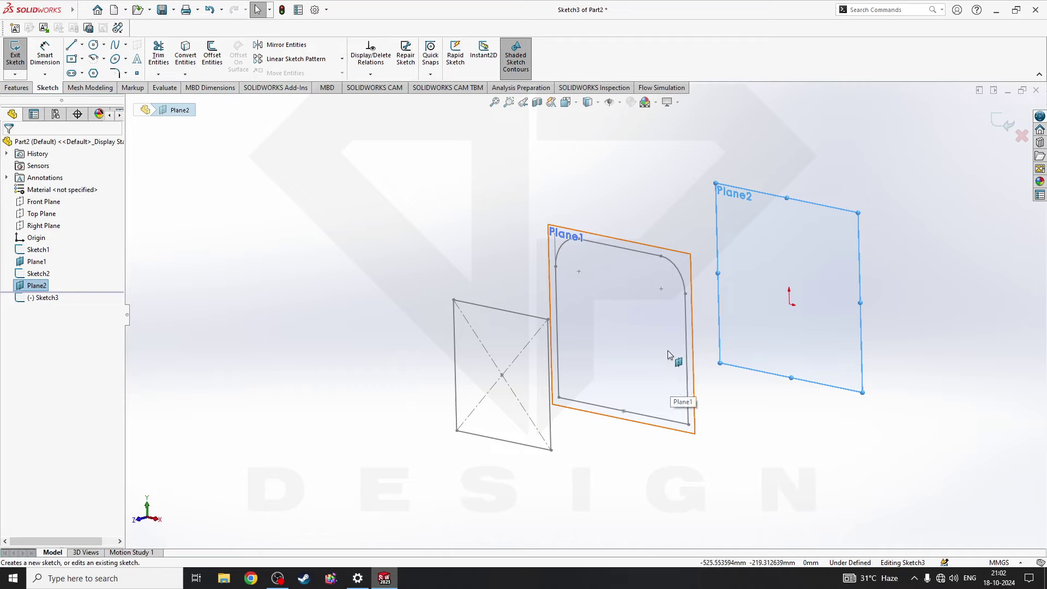
left_click(45, 227)
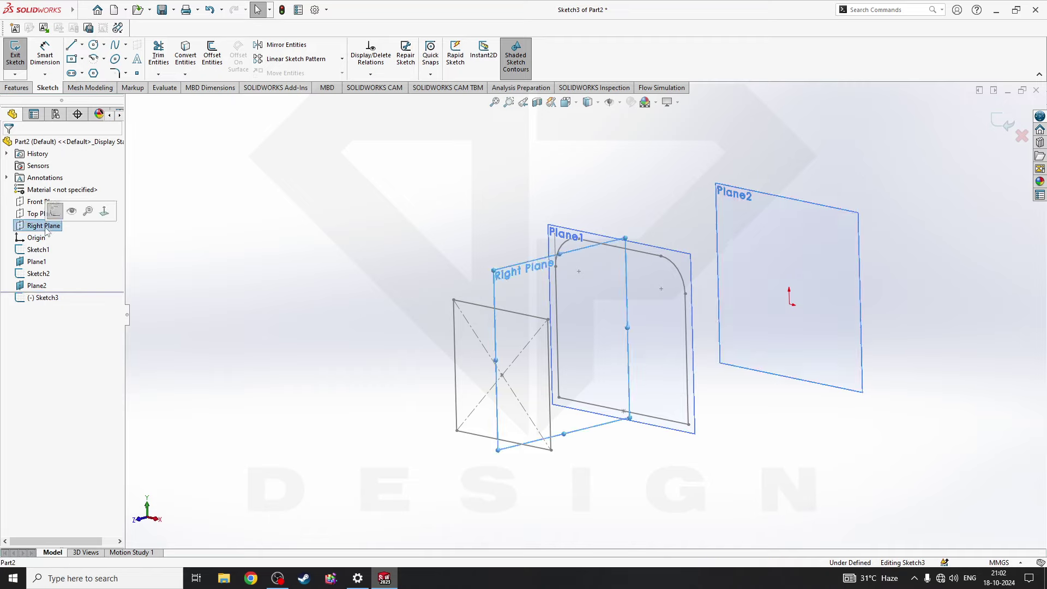
left_click(37, 214)
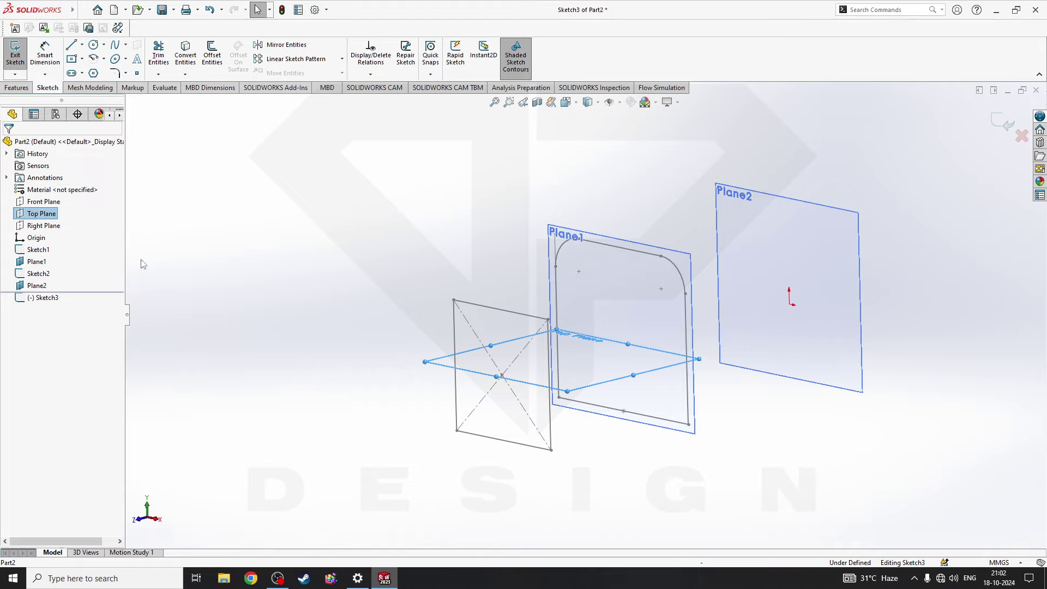
left_click(52, 202)
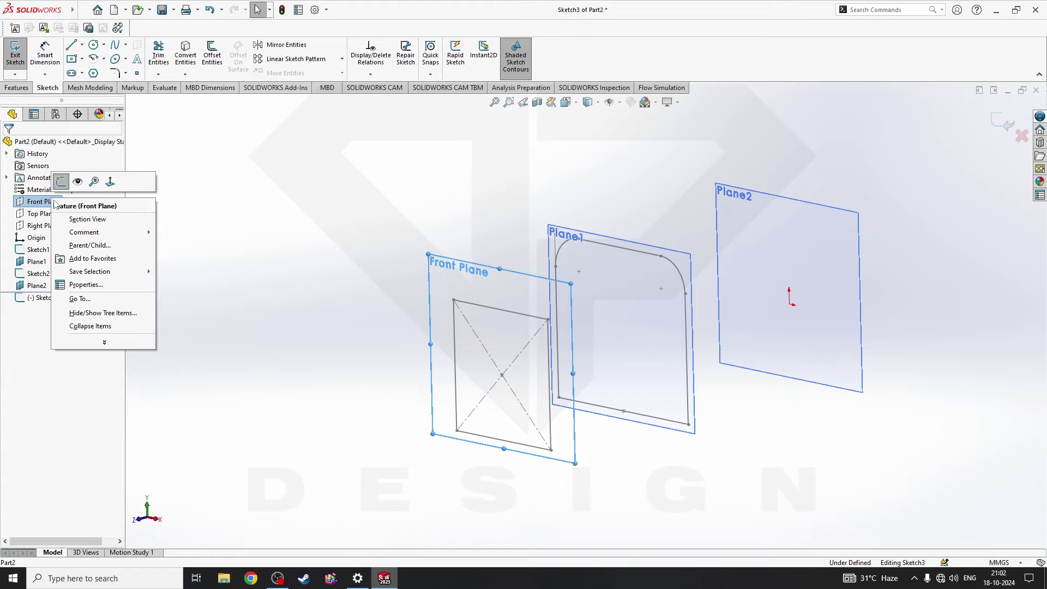
right_click(53, 202)
left_click(85, 284)
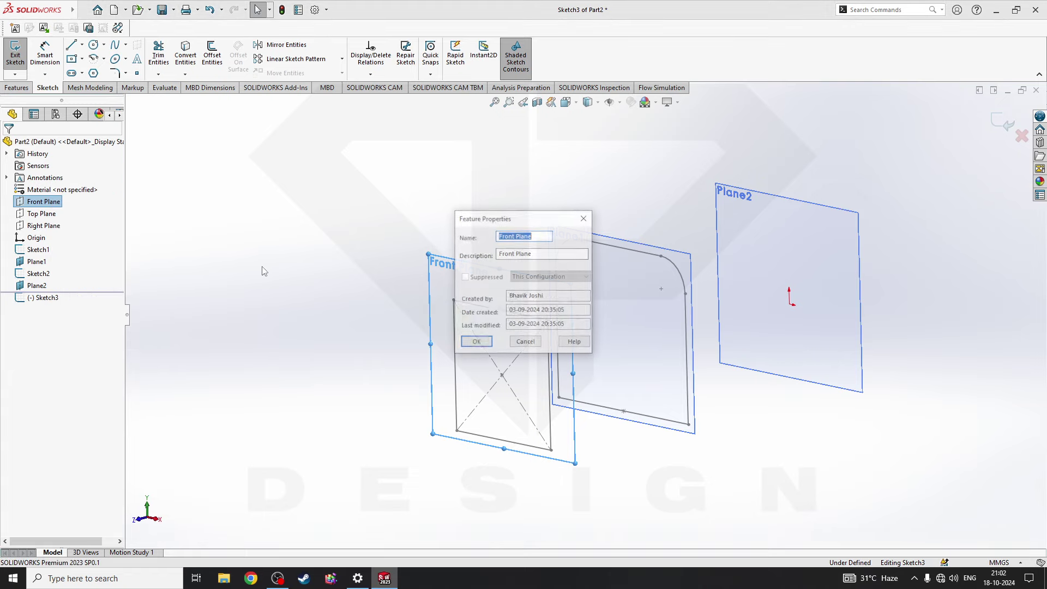
type("fb")
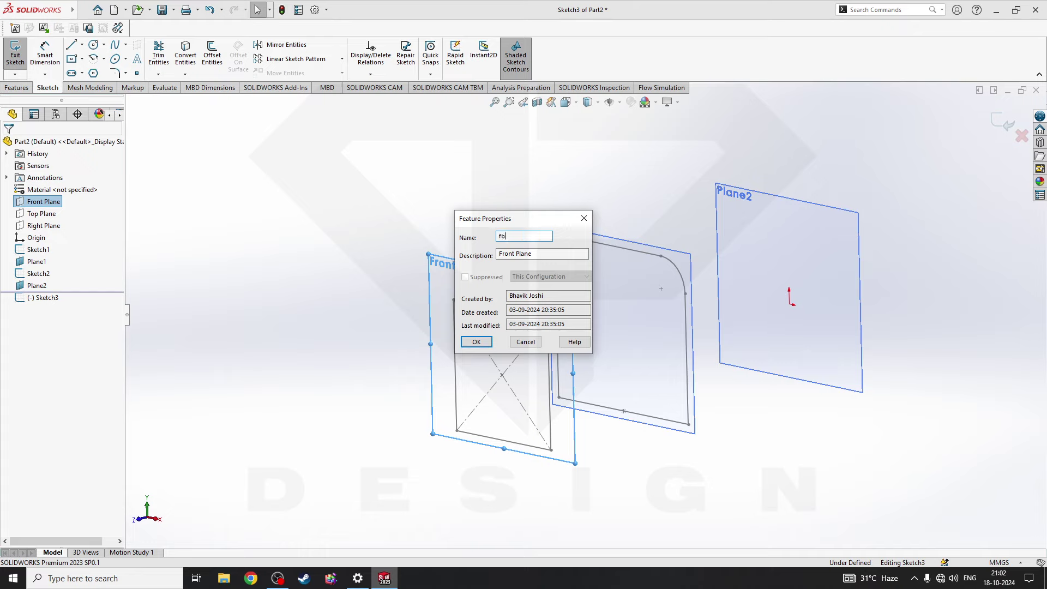
key("Return")
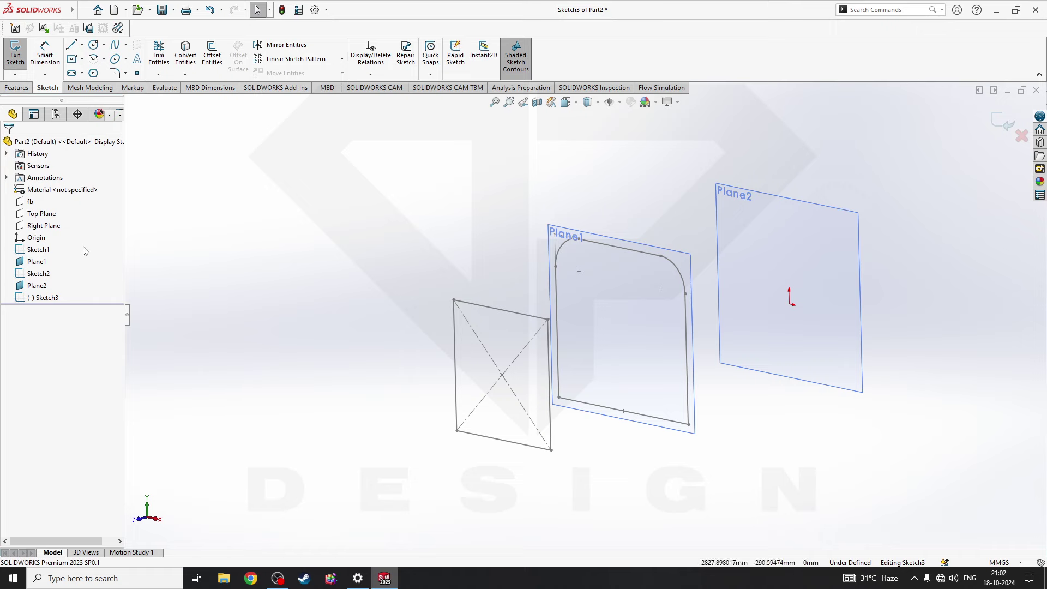
left_click(30, 201)
right_click(30, 201)
left_click(56, 186)
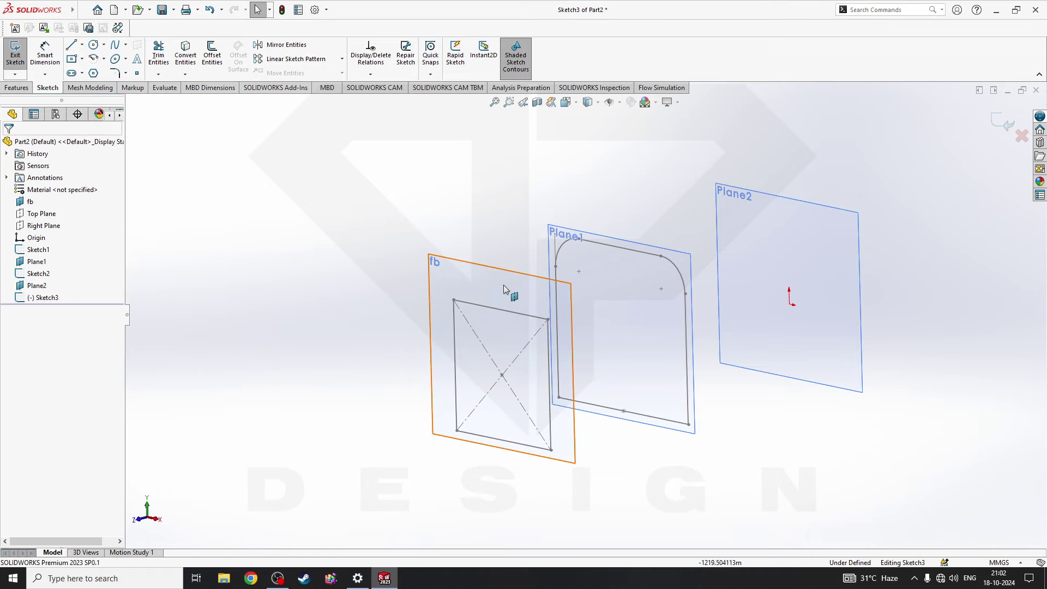
- Rename Plane1, the plane carrying the rounded profile, as mrh
left_click(581, 242)
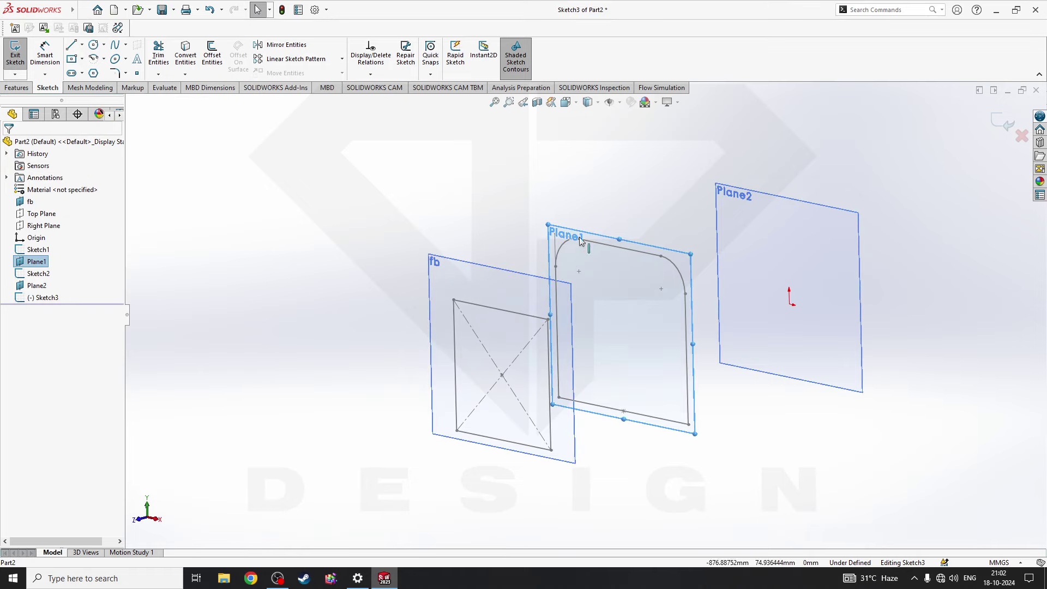
right_click(44, 262)
left_click(79, 362)
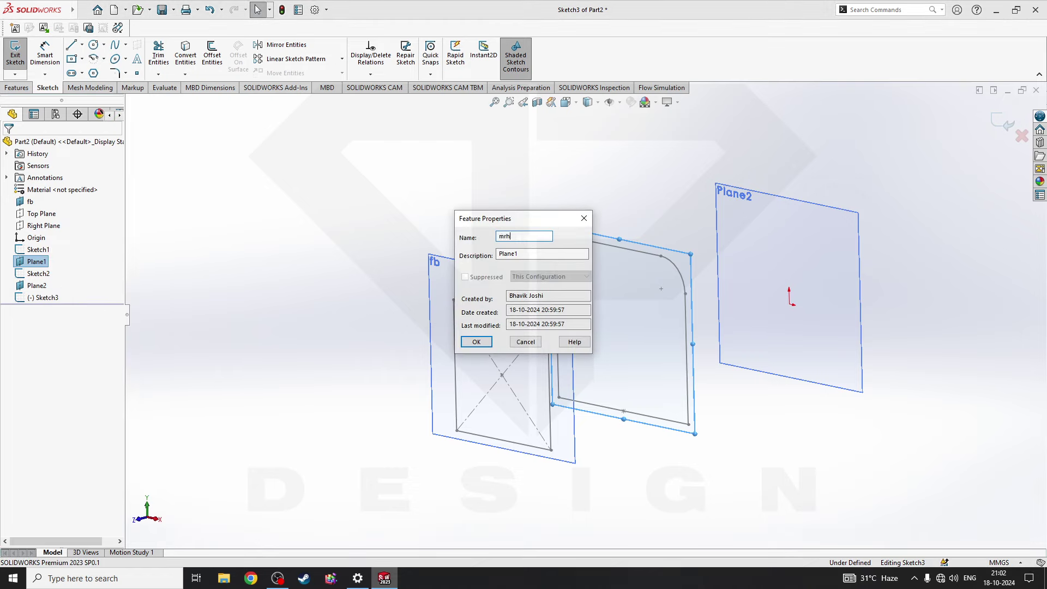
key("Return")
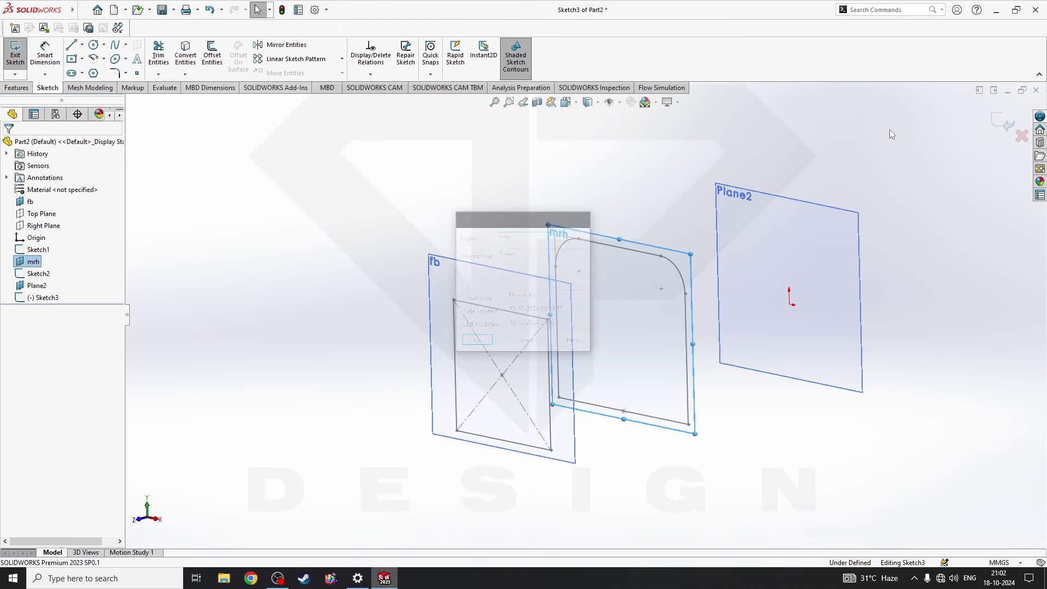
left_click(784, 224)
right_click(783, 211)
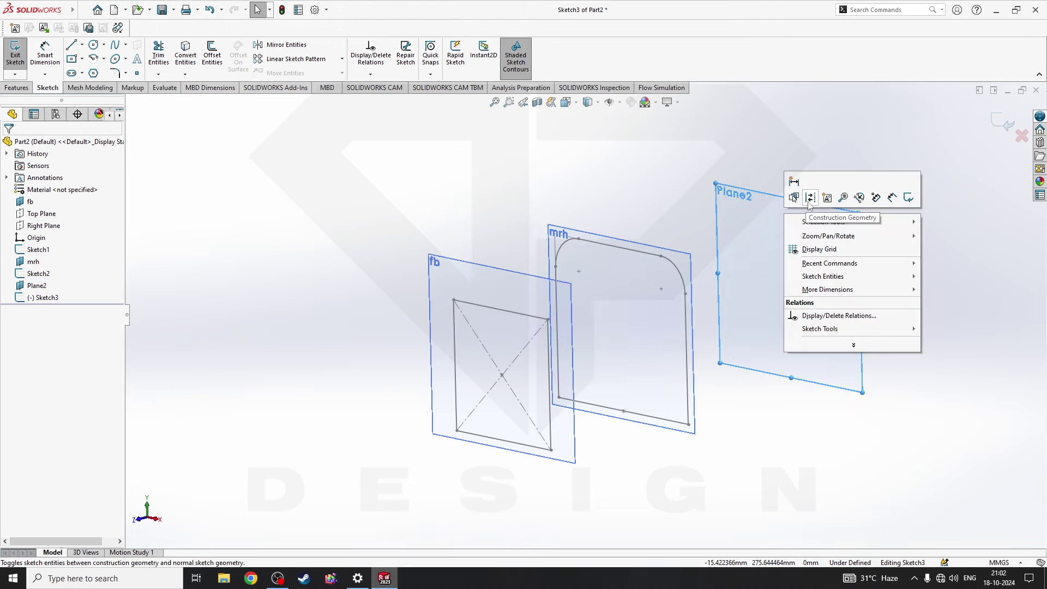
key("Escape")
- Convert the rounded profile's bottom edge into the open sketch on Plane2
key("space")
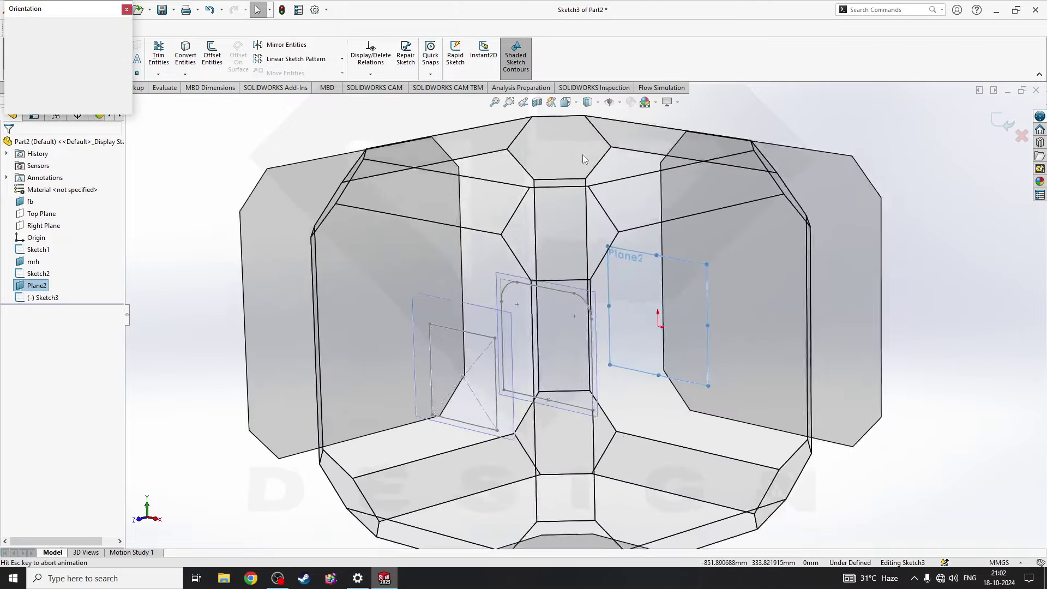
left_click(339, 366)
scroll(727, 345, "up", 4)
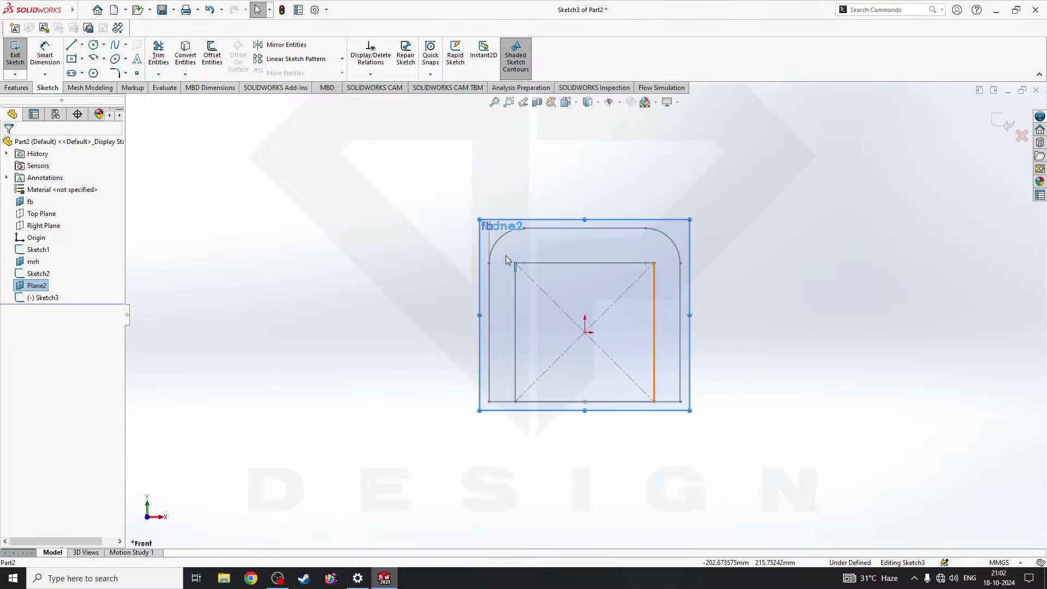
left_click(505, 403)
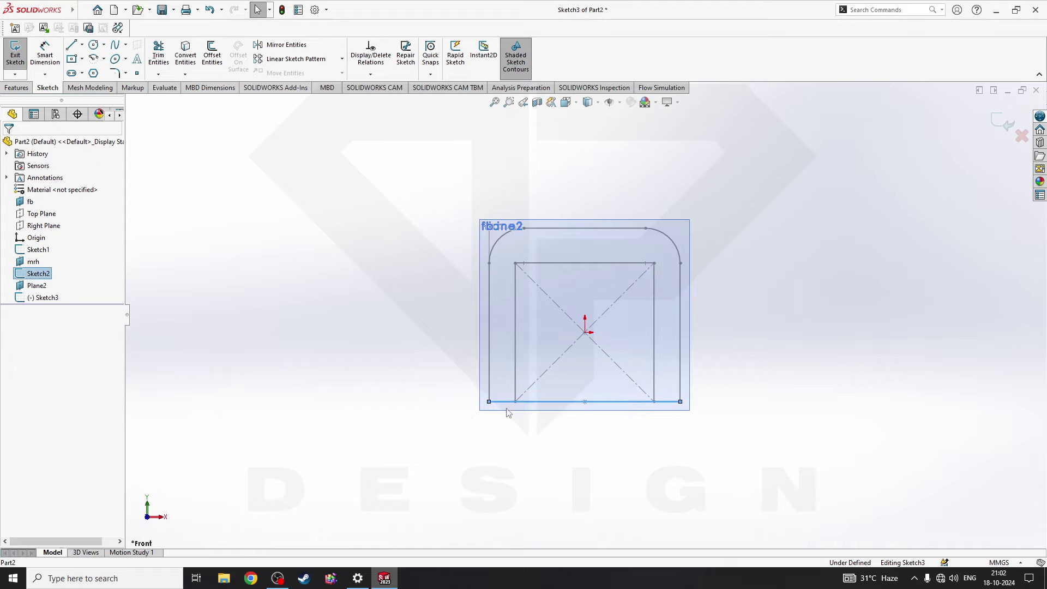
left_click(176, 52)
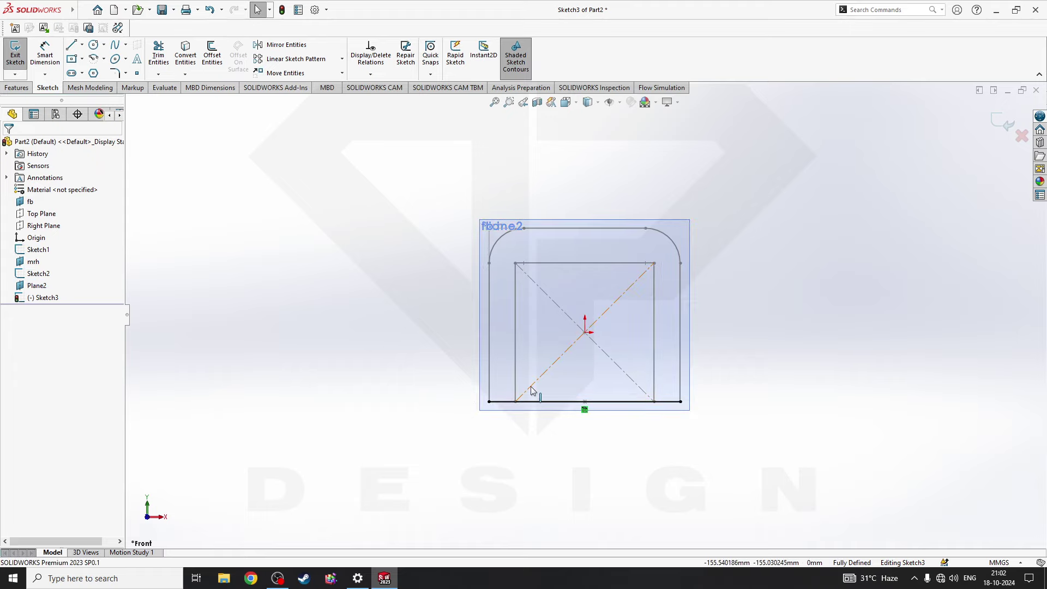
- Draw a vertical line about 255 mm up from the converted edge's left end and a slanted line to a point about 637 mm above the origin
left_click(73, 47)
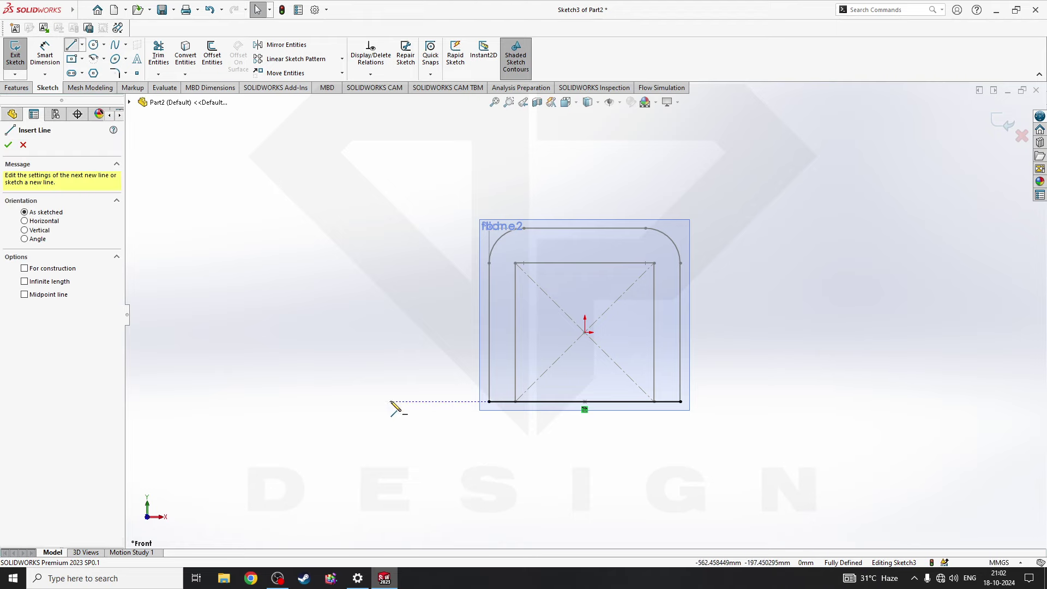
left_click(489, 402)
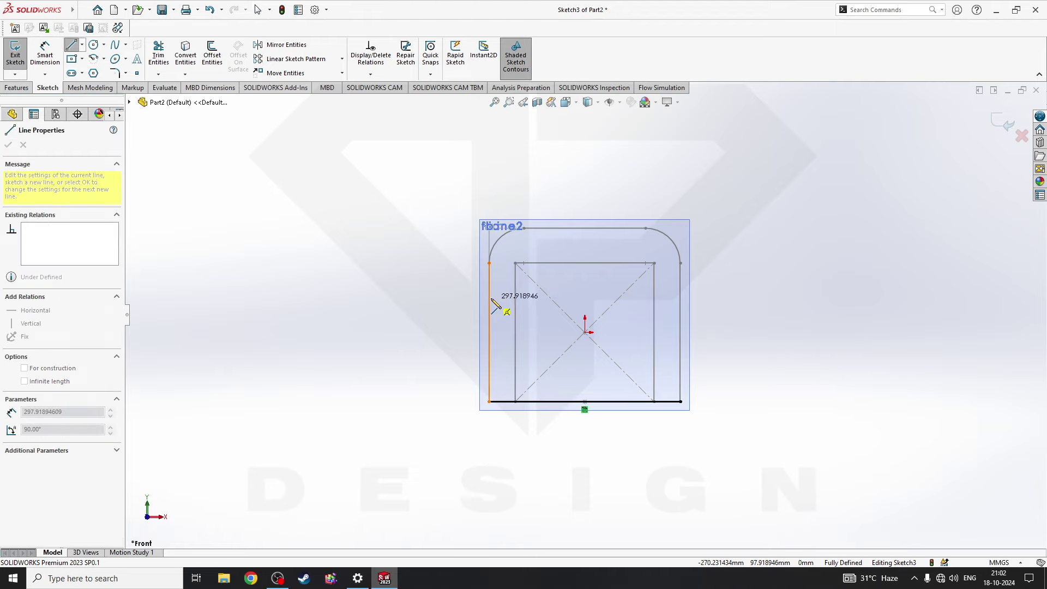
left_click(489, 312)
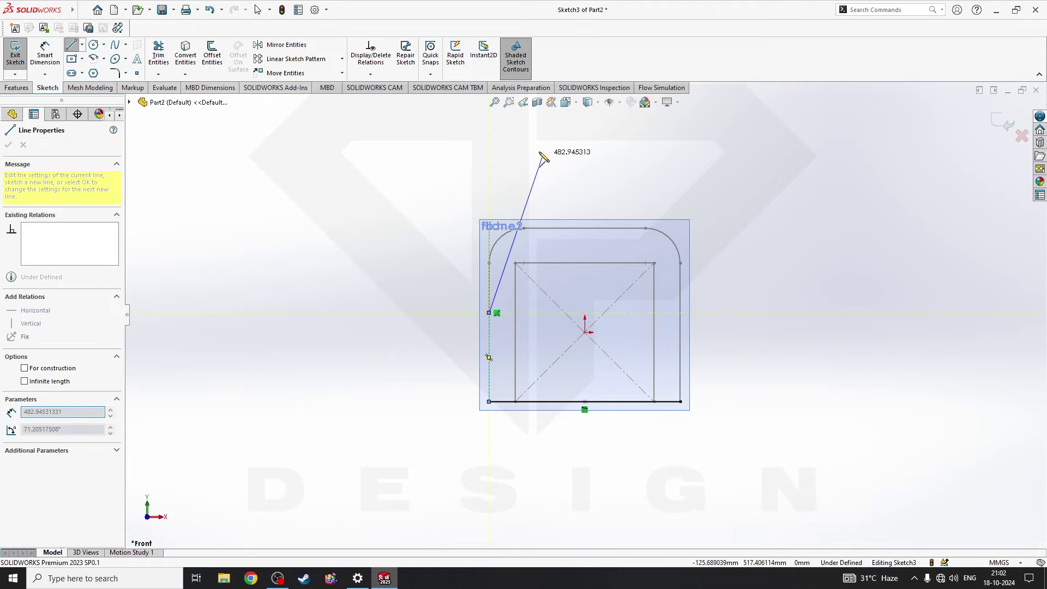
left_click(585, 112)
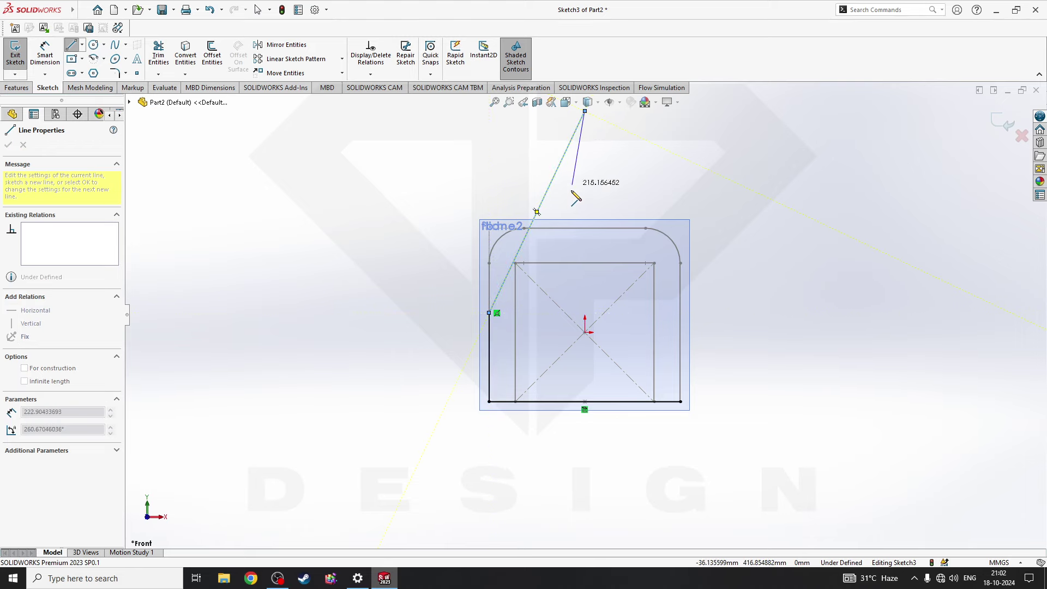
key("Escape")
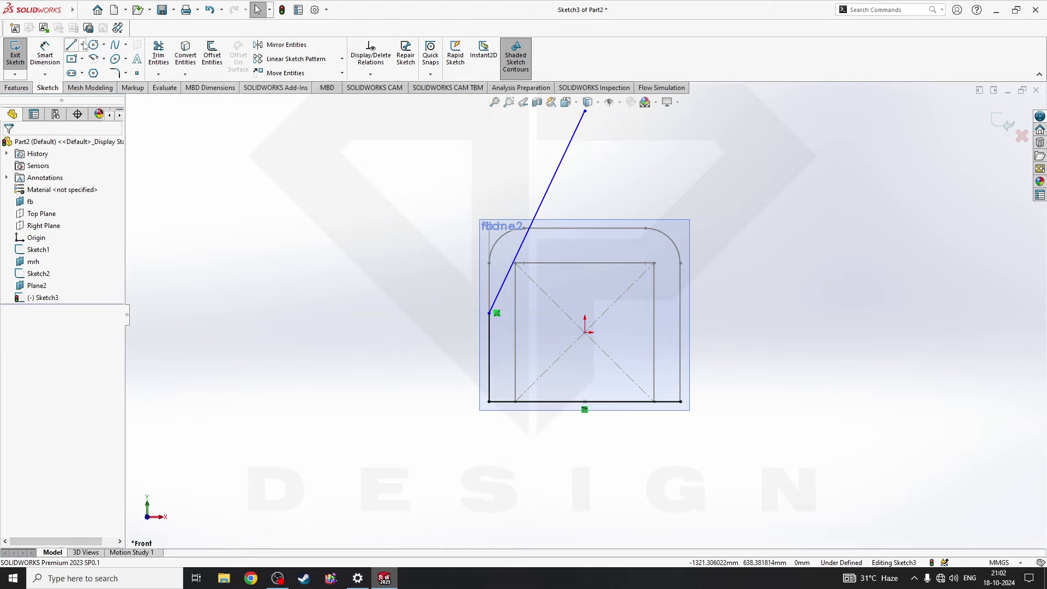
- Draw a vertical centerline from the slanted line's upper end down to the origin
left_click(103, 45)
left_click(82, 58)
left_click(82, 45)
left_click(97, 71)
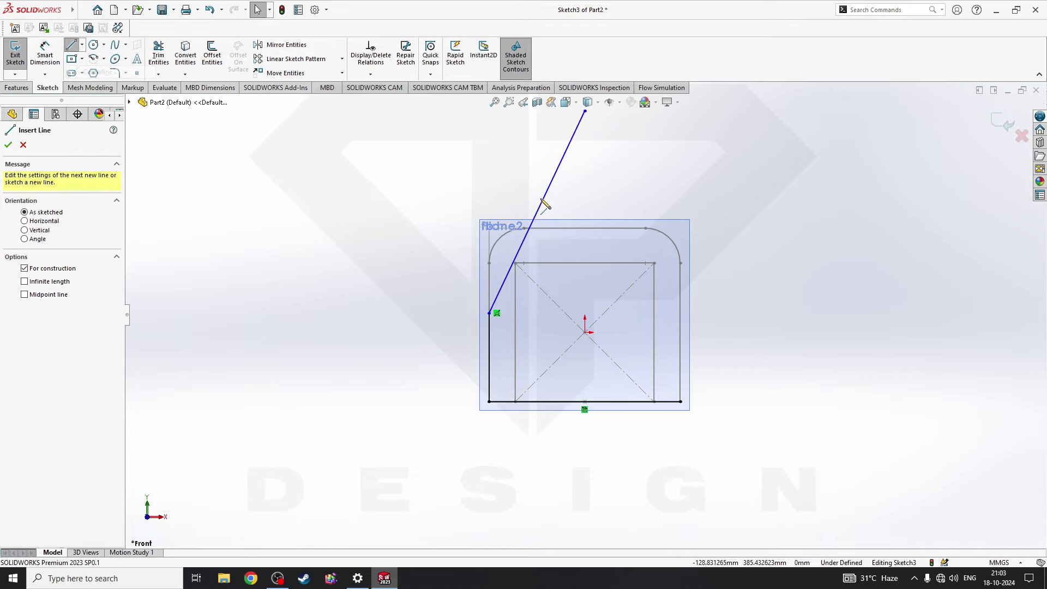
left_click(585, 112)
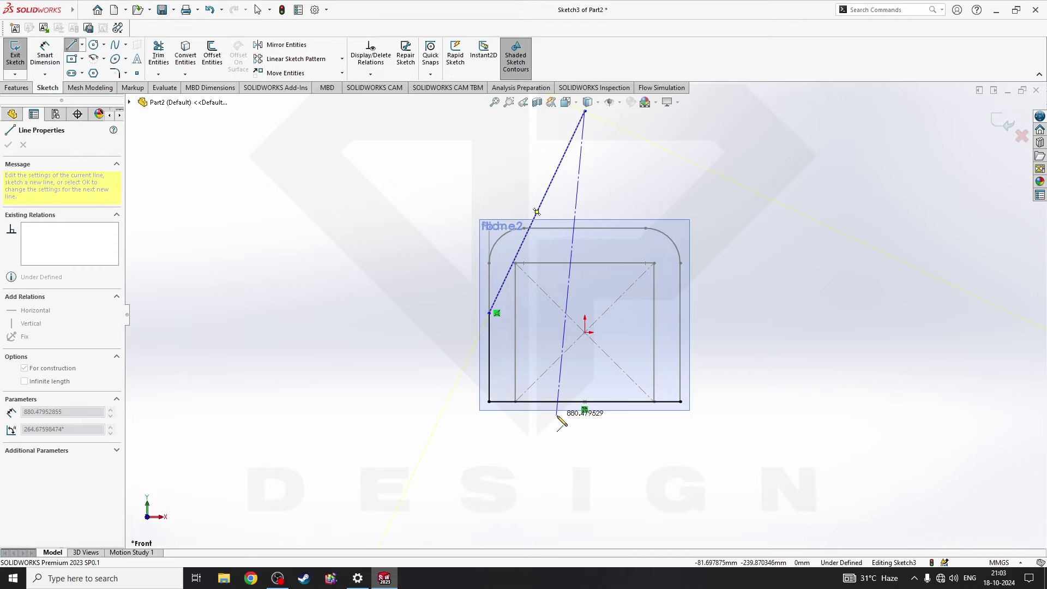
left_click(585, 331)
key("Escape")
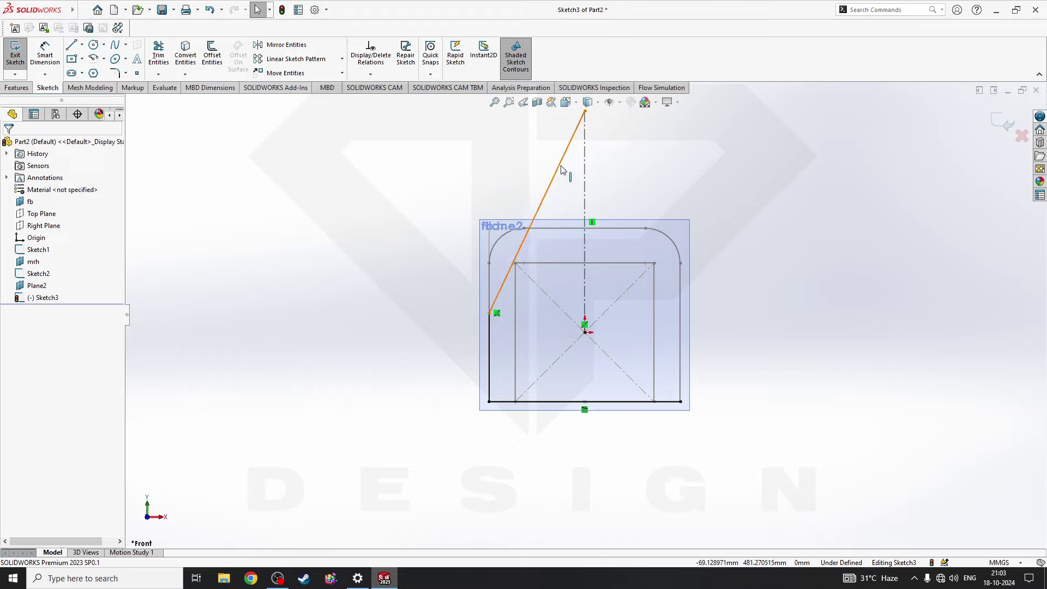
- Round the corner between the vertical and slanted lines with a 180 mm radius sketch fillet
left_click(562, 169)
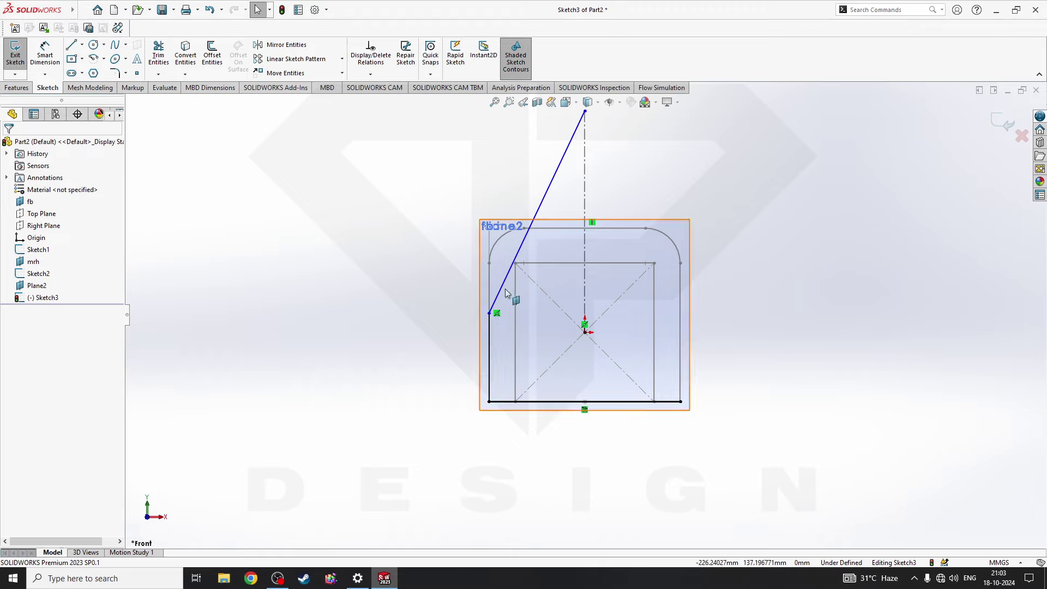
scroll(499, 298, "down", 1)
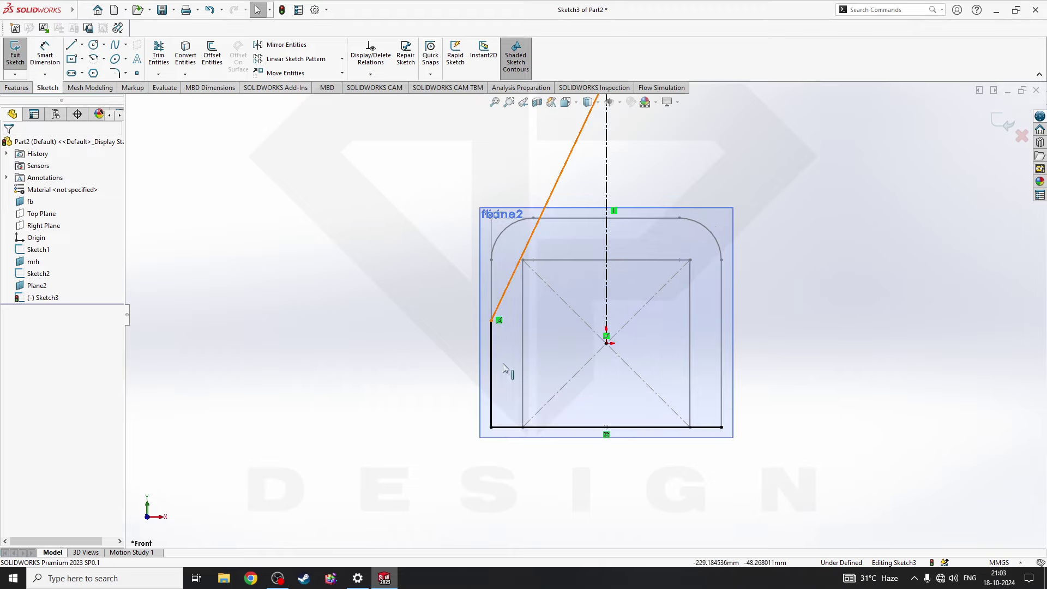
left_click(115, 72)
left_click(499, 309)
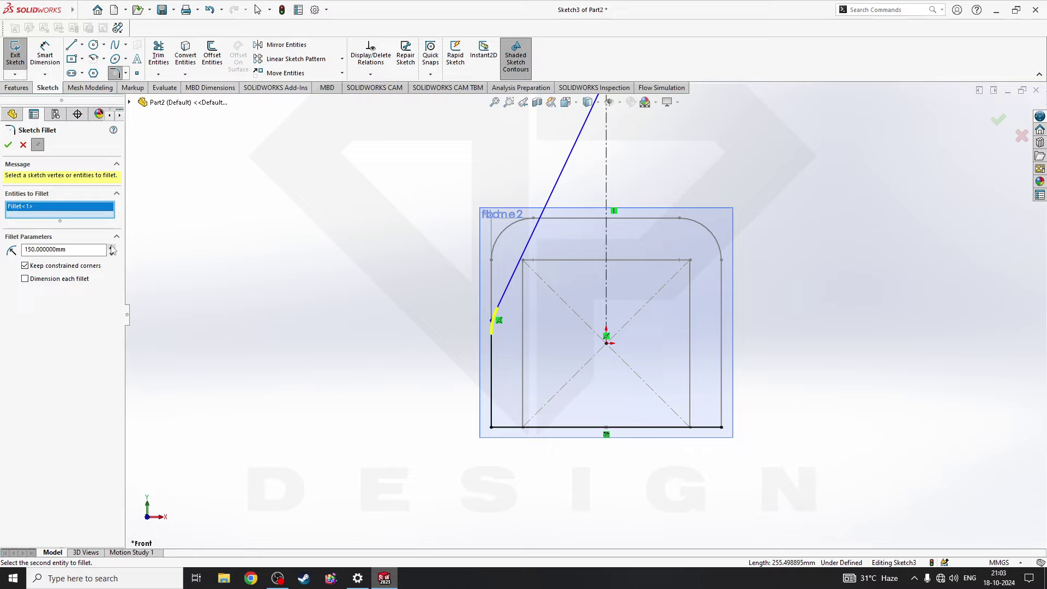
left_click(9, 144)
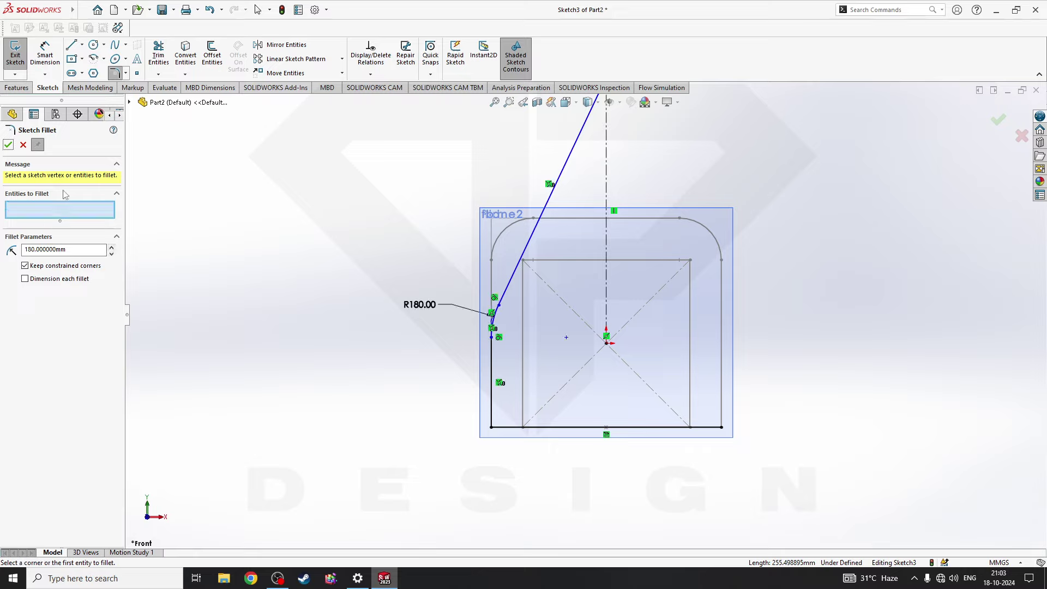
- Mirror the slanted line, fillet arc and vertical side line about the vertical centerline to close the profile
scroll(582, 315, "up", 2)
scroll(752, 156, "down", 2)
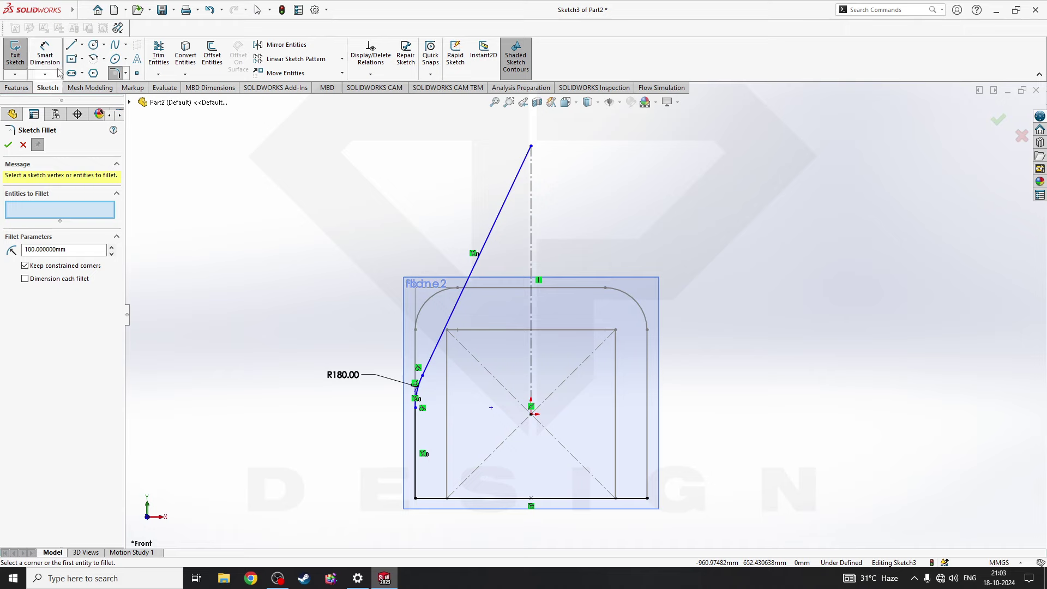
left_click(284, 45)
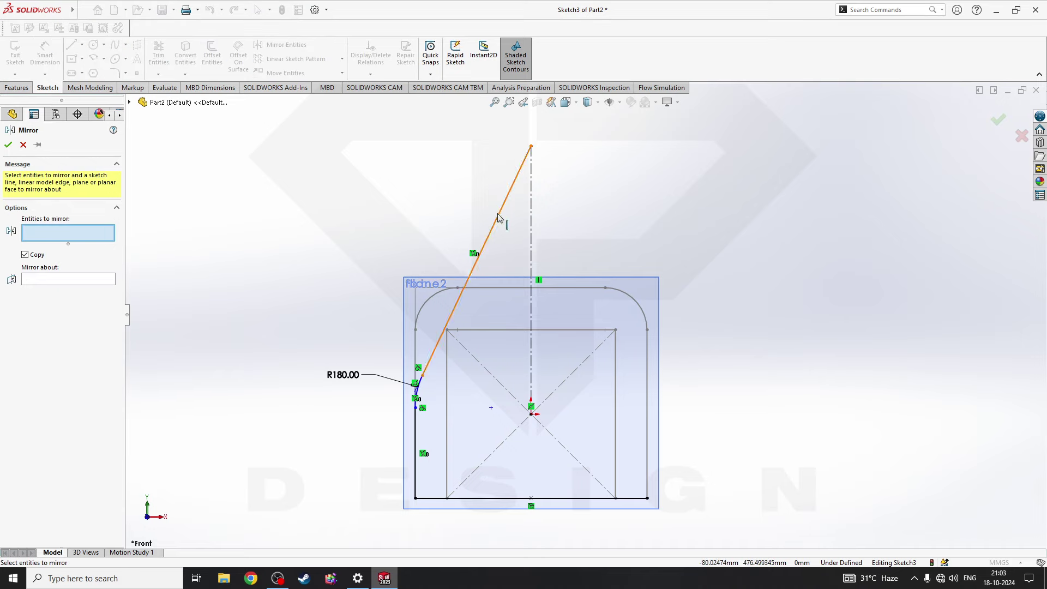
left_click(491, 229)
scroll(367, 437, "down", 4)
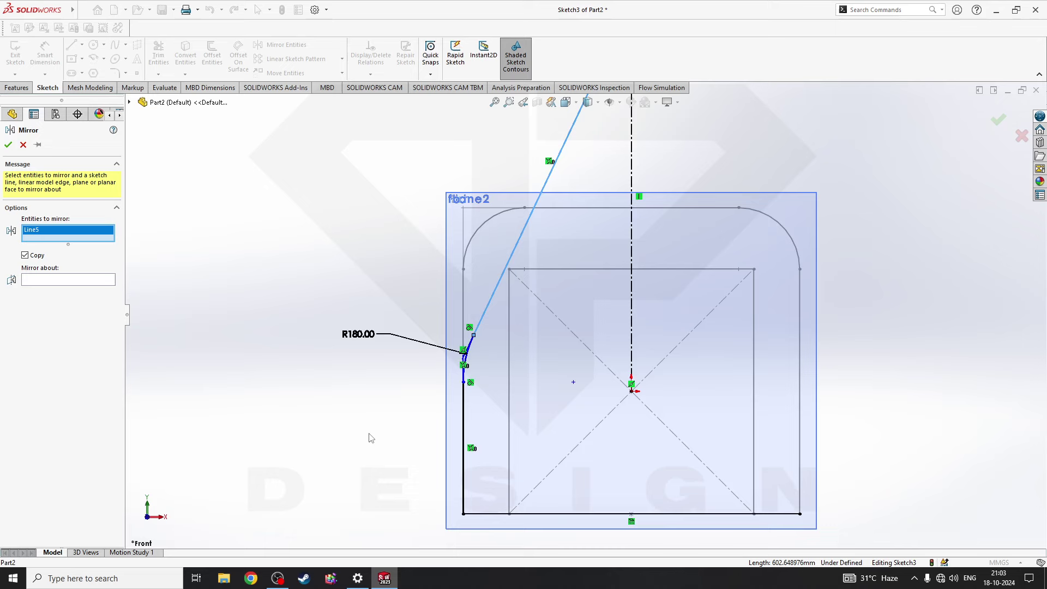
left_click(501, 334)
left_click(492, 411)
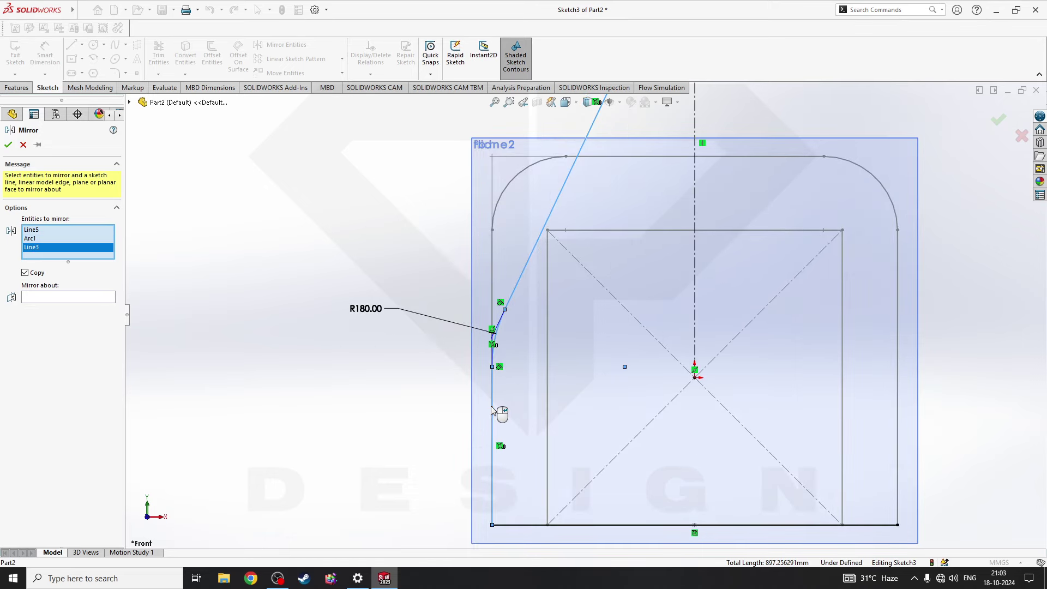
left_click(52, 297)
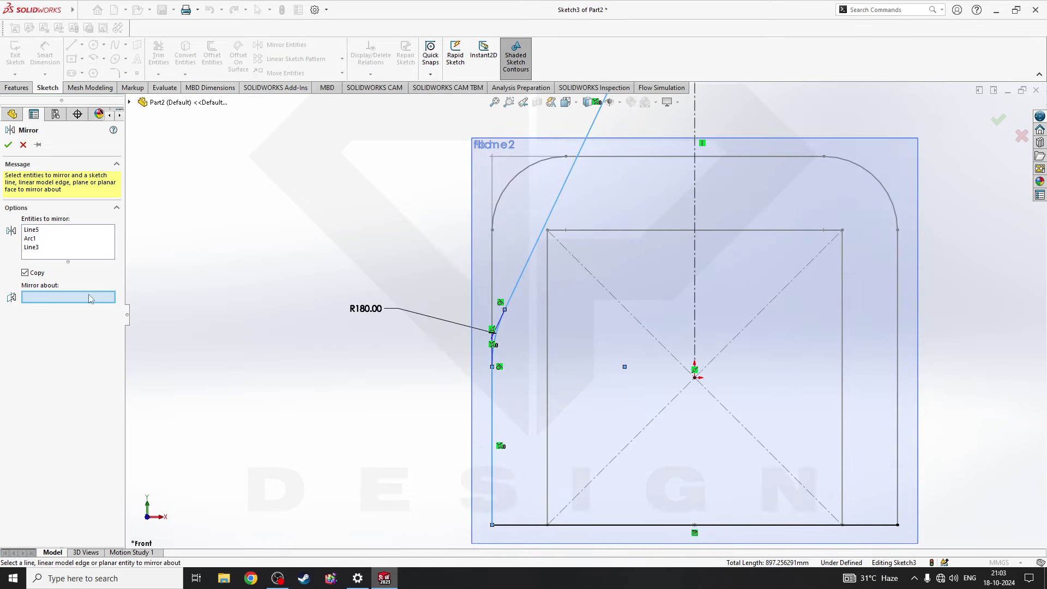
left_click(700, 263)
scroll(586, 307, "up", 2)
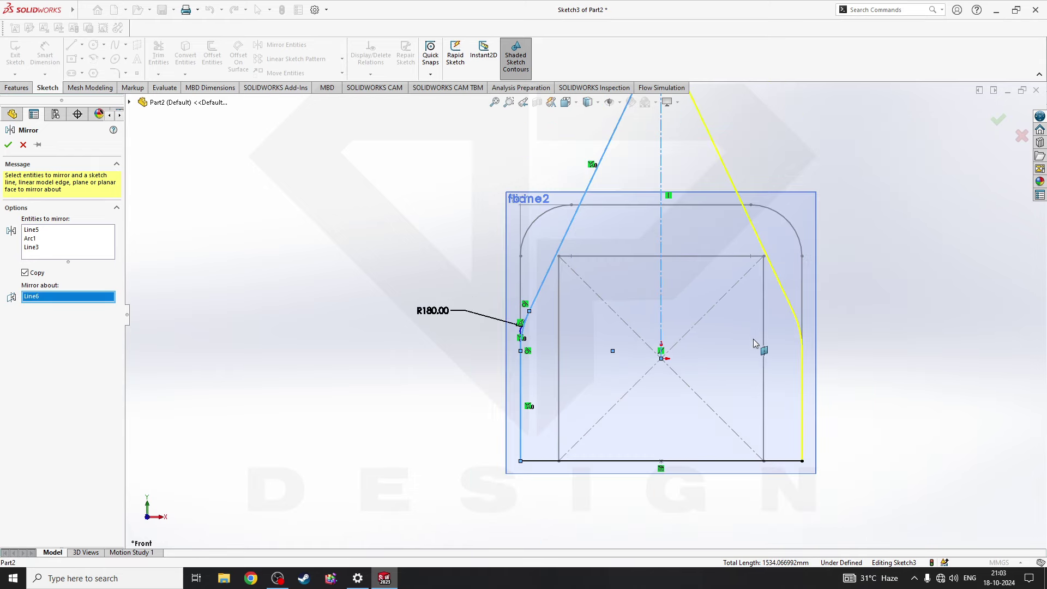
left_click(7, 146)
scroll(376, 275, "up", 2)
scroll(682, 210, "down", 2)
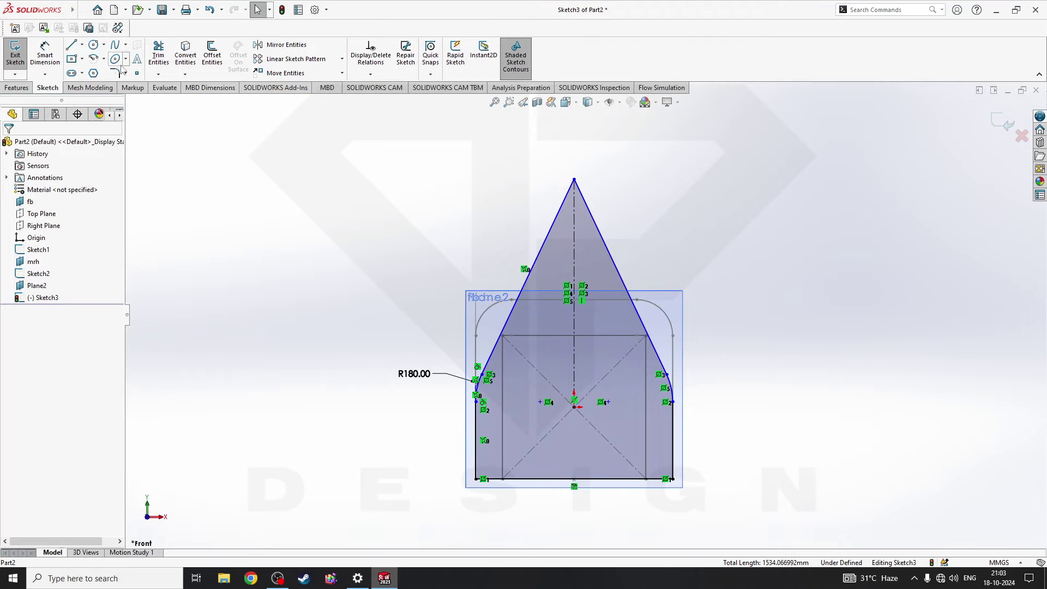
- Dimension the overall height from the profile's bottom edge to its apex at 900 mm
left_click(45, 55)
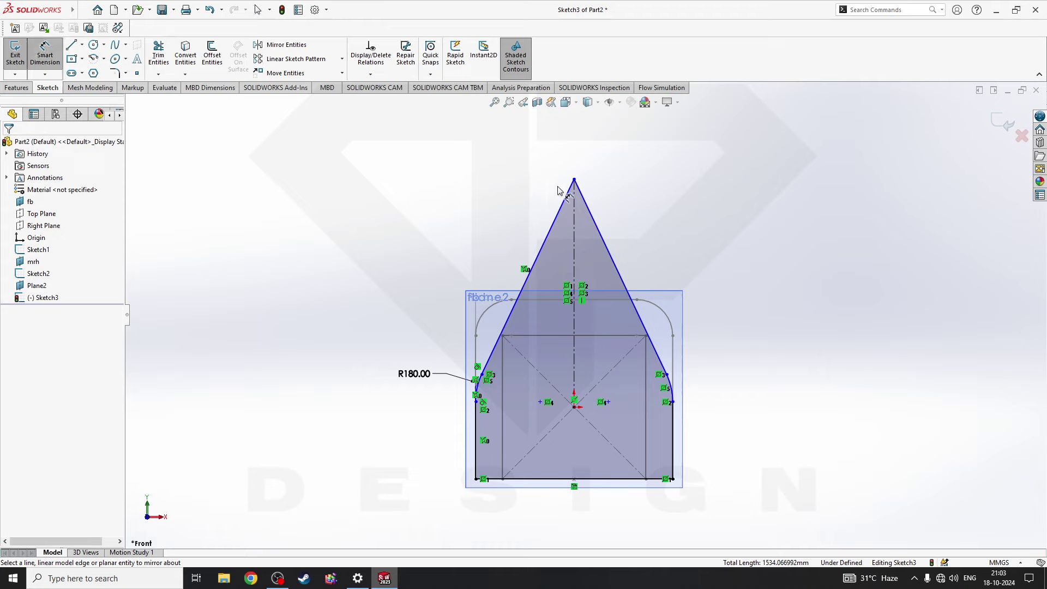
left_click(573, 180)
left_click(571, 478)
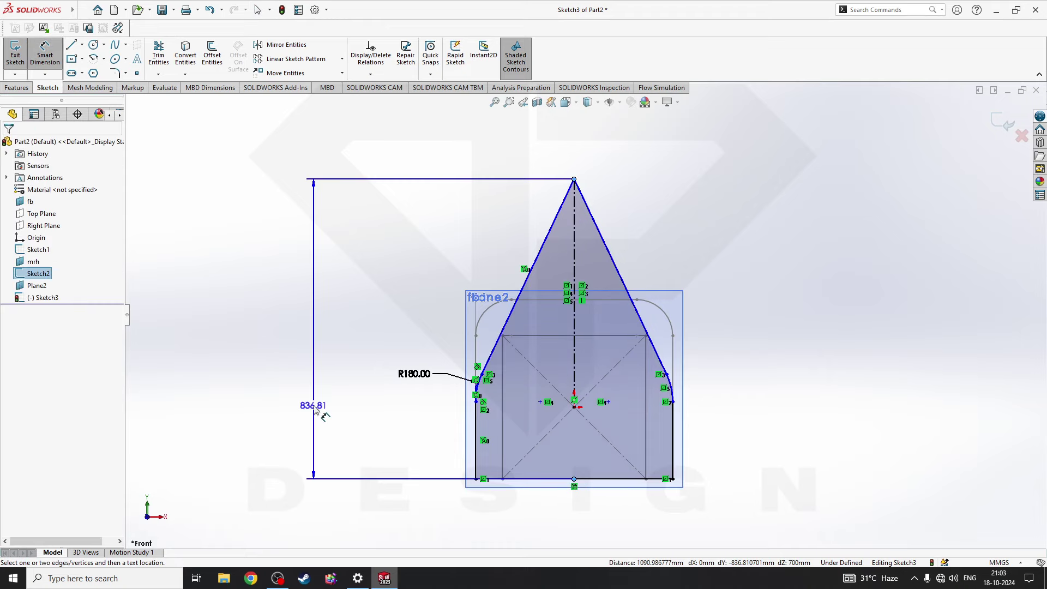
left_click(313, 405)
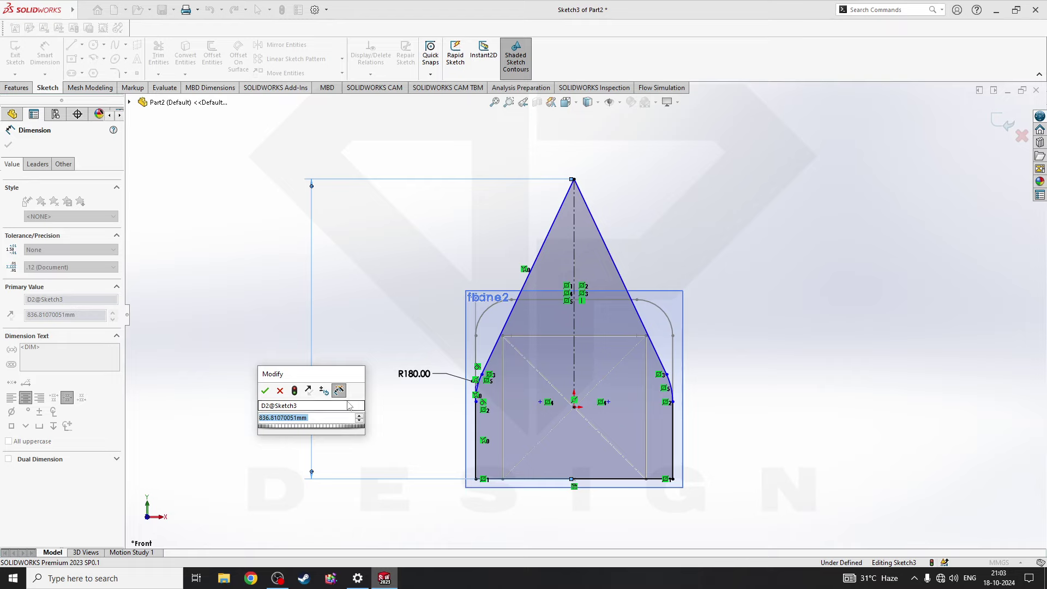
type("900")
key("Return")
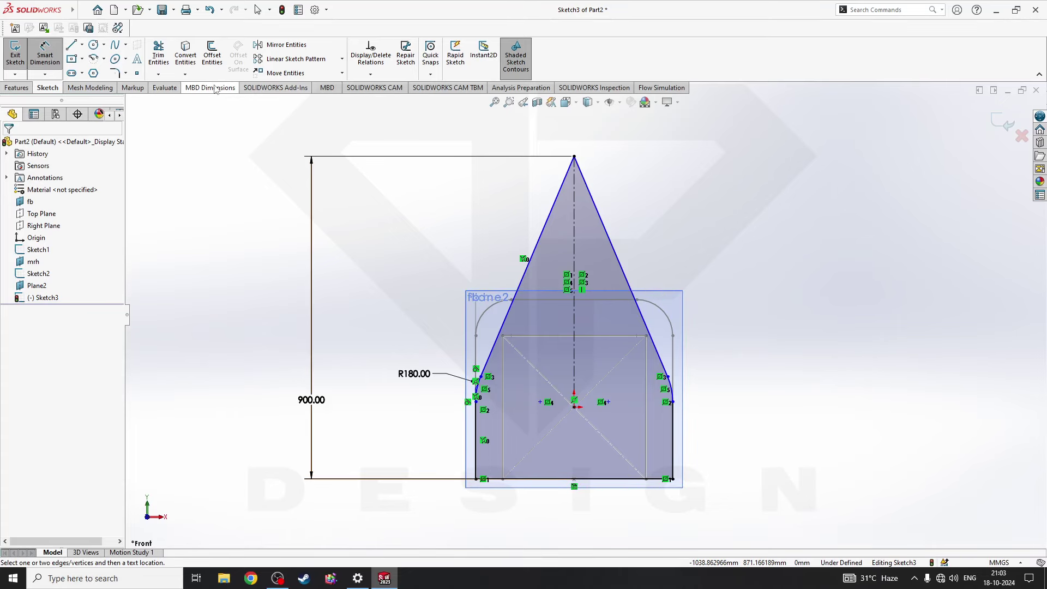
- Round the profile's apex with a 70 mm radius sketch fillet and finish the sketch
left_click(114, 72)
left_click(574, 157)
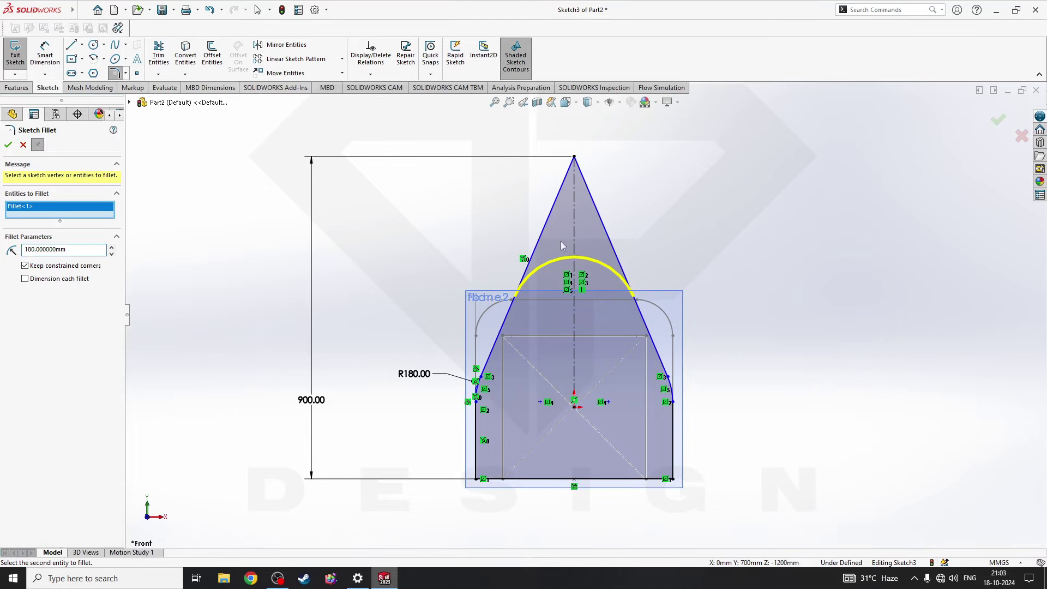
left_click(111, 254)
left_click(111, 253)
left_click(111, 254)
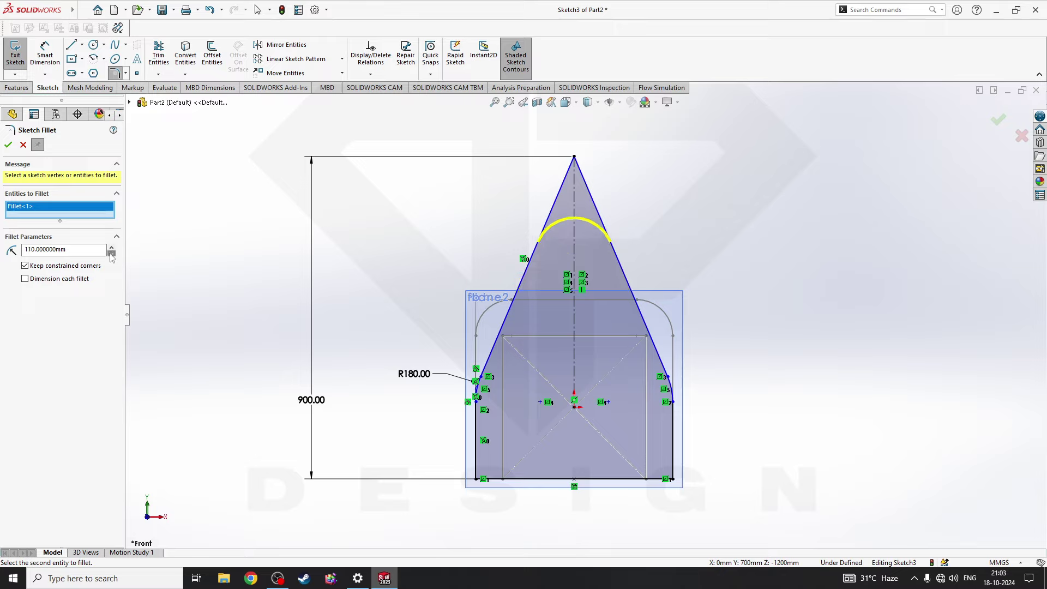
left_click(112, 254)
left_click(112, 254)
left_click(111, 254)
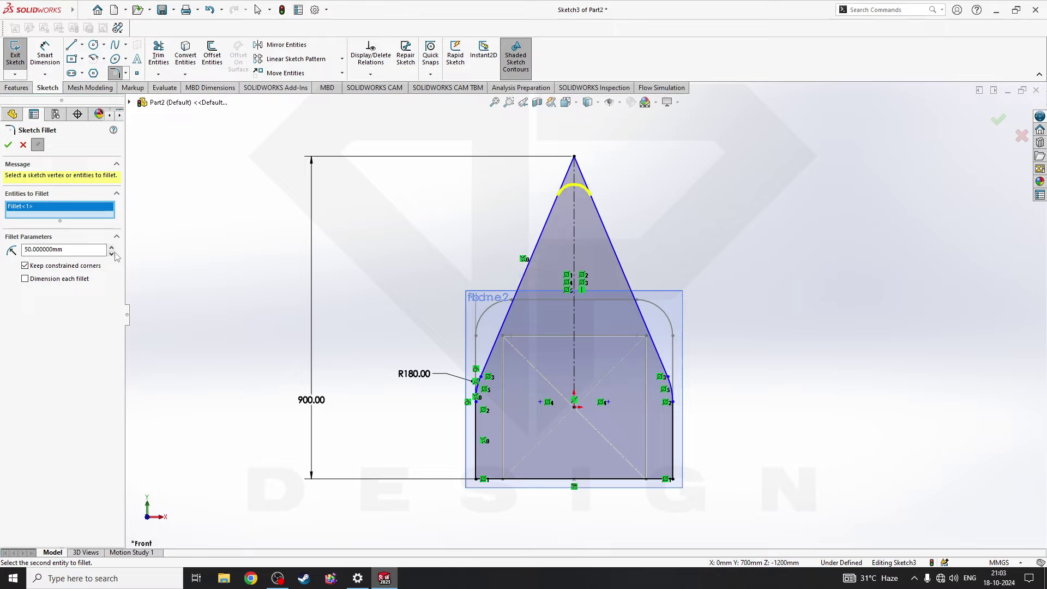
left_click(111, 248)
left_click(111, 248)
left_click(8, 144)
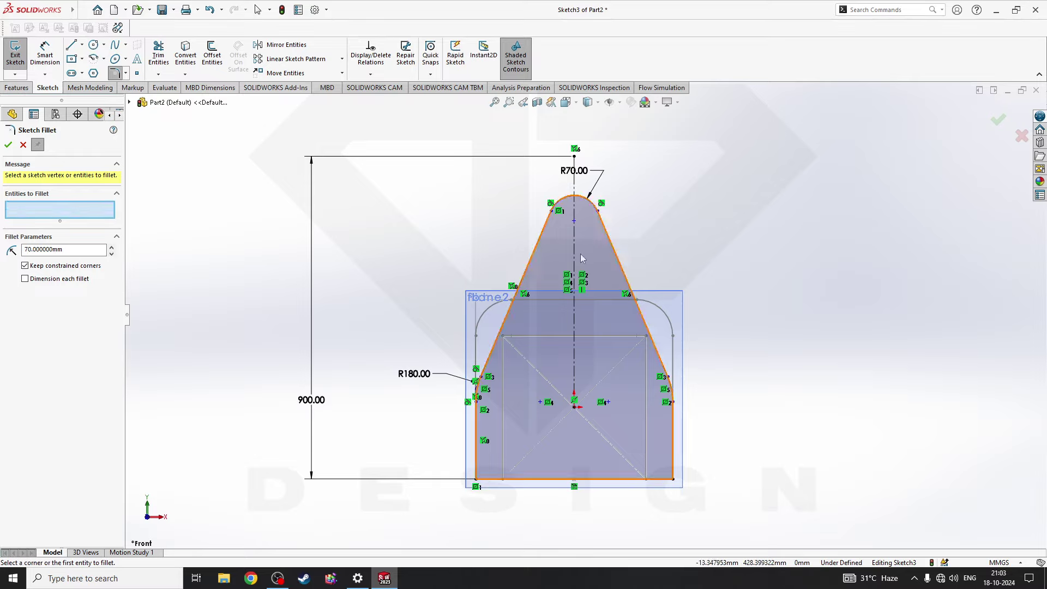
mouse_move(741, 254)
middle_mouse_down()
mouse_move(639, 238)
mouse_move(592, 280)
middle_mouse_up()
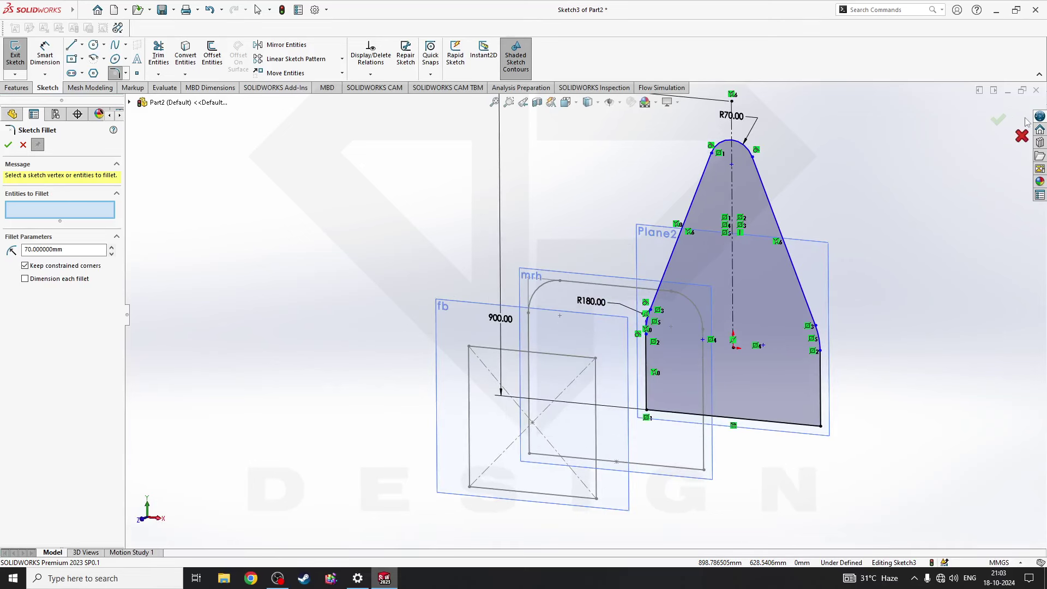
left_click(997, 120)
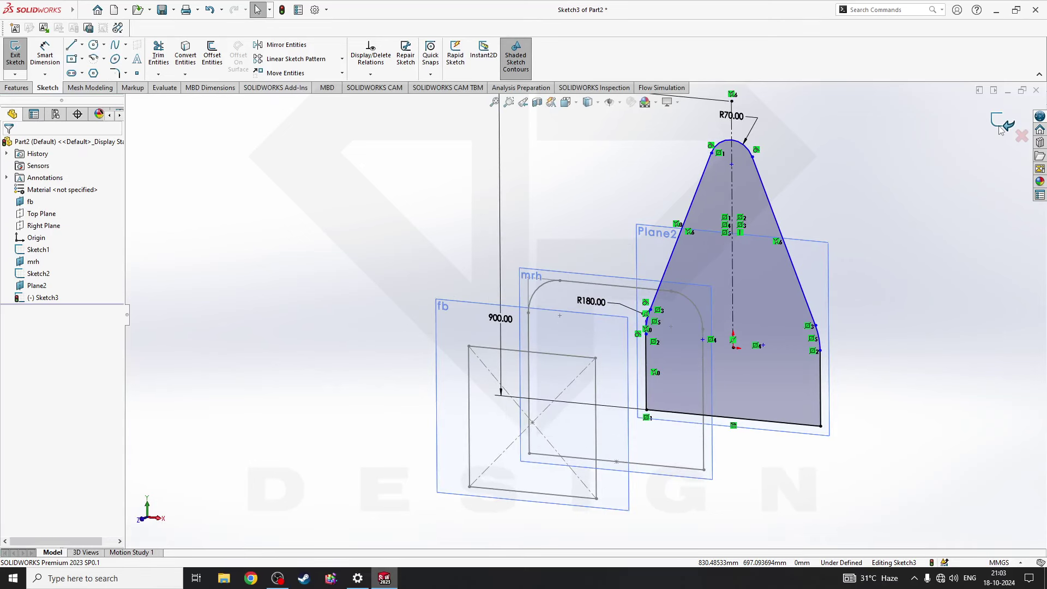
left_click(999, 126)
- Inspect the three profiles and the spacing of their planes from angled views
middle_click_drag(910, 294, 725, 332)
left_click(911, 425)
middle_click_drag(663, 335, 691, 345)
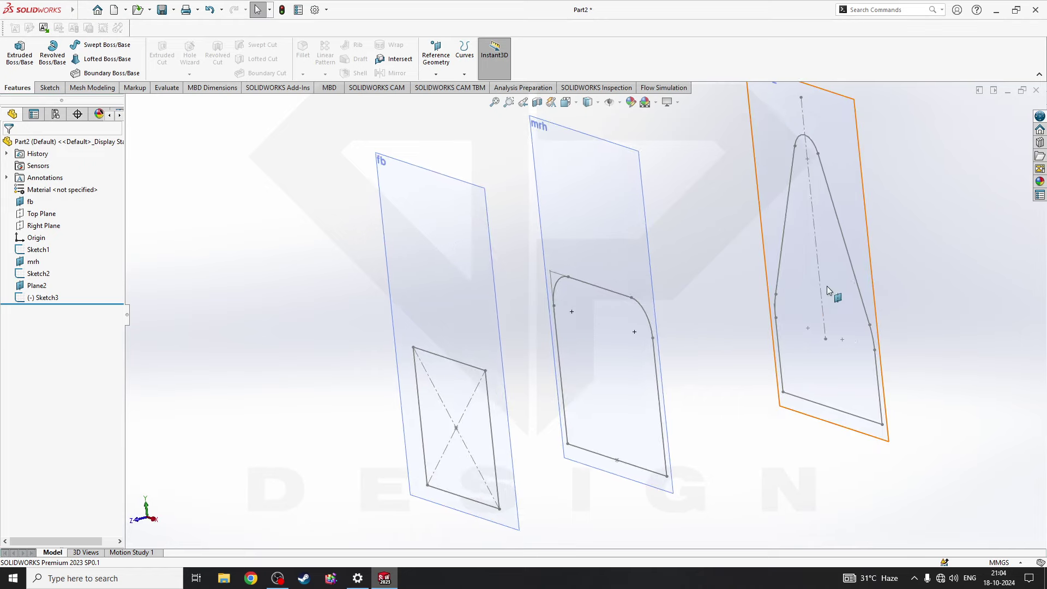
mouse_move(826, 286)
middle_mouse_down()
mouse_move(818, 304)
mouse_move(851, 330)
middle_mouse_up()
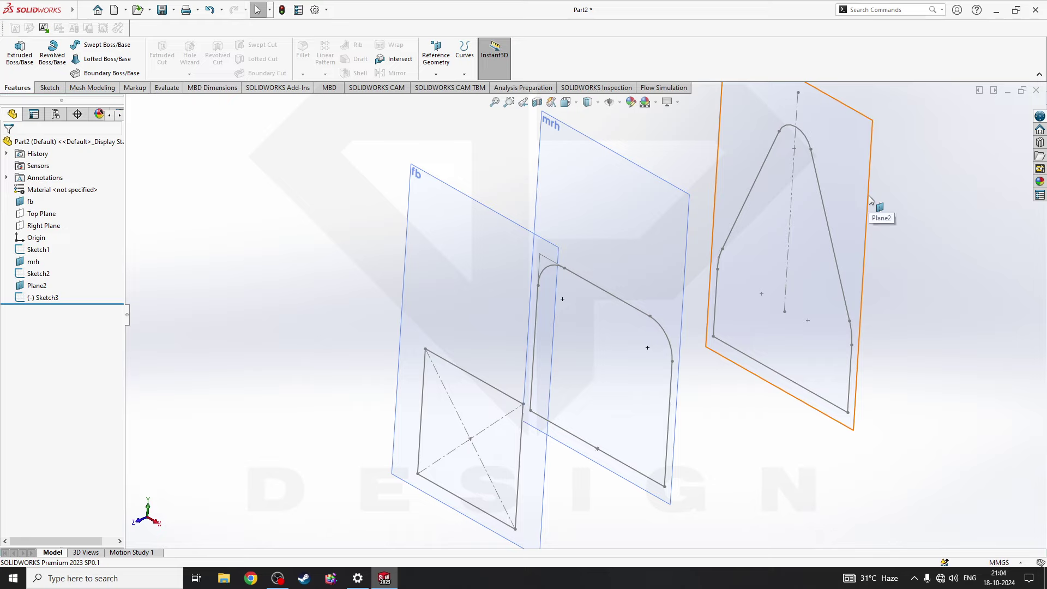
scroll(787, 367, "up", 2)
scroll(757, 305, "down", 1)
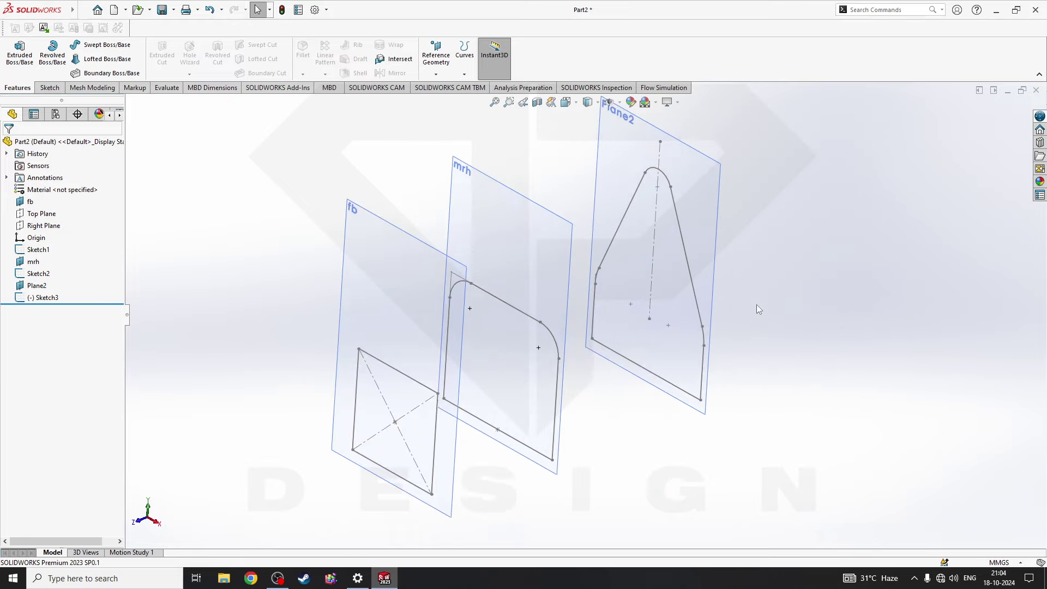
left_click(715, 256)
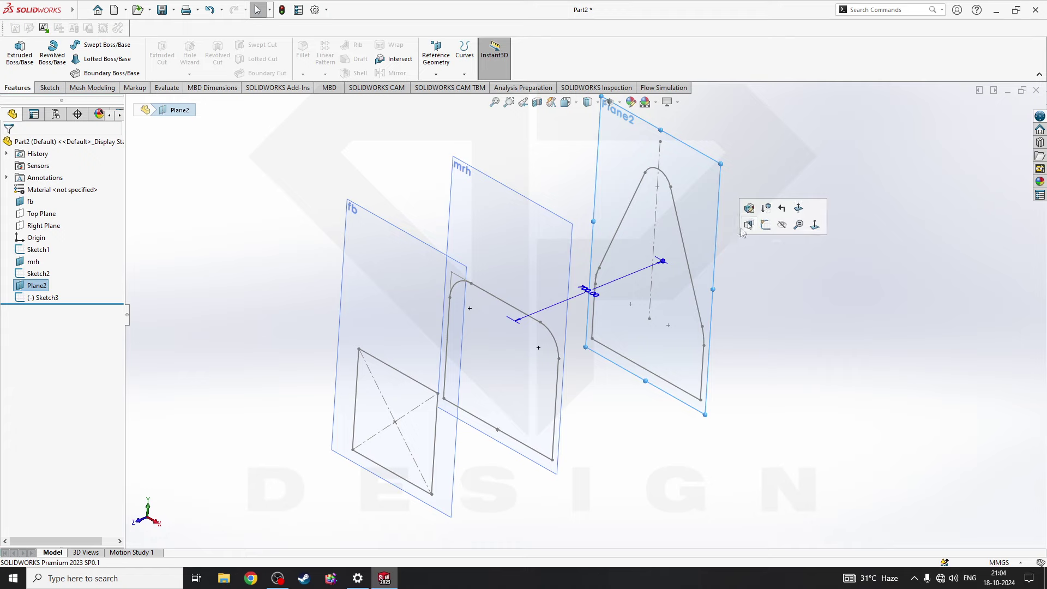
key("Escape")
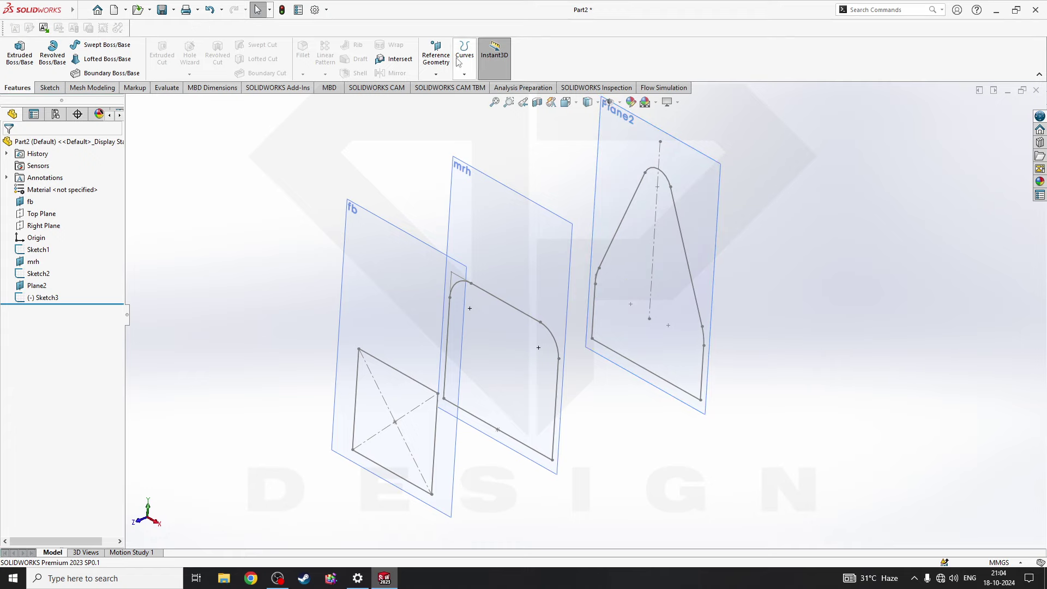
- Set up a reference plane offset 200 mm from Plane2, flipped to the side away from the other profiles
left_click(438, 60)
left_click(440, 87)
left_click(709, 221)
middle_click_drag(777, 327, 731, 330)
left_click(55, 298)
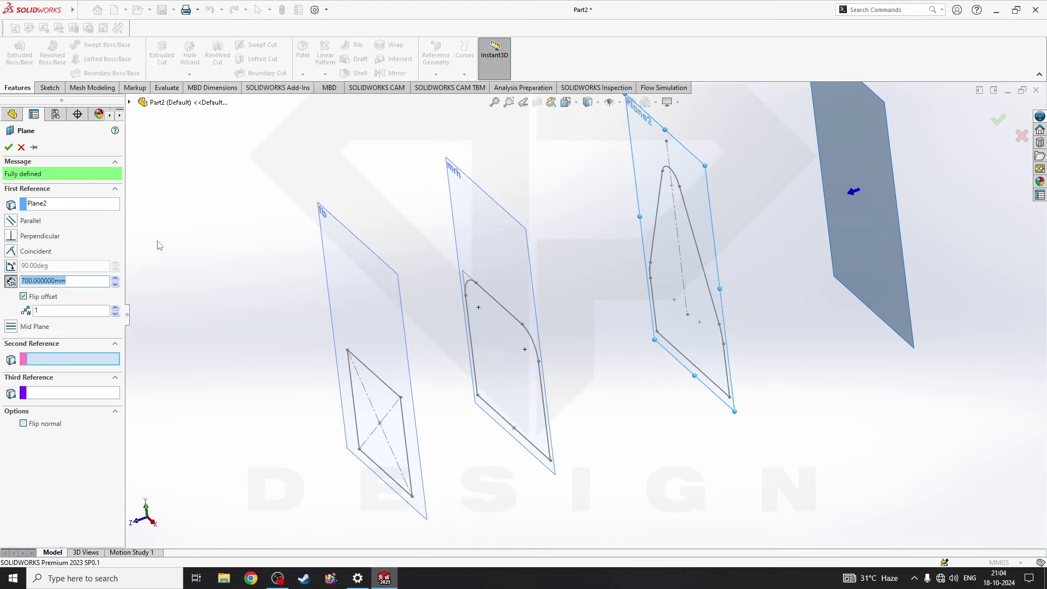
type("200")
key("Return")
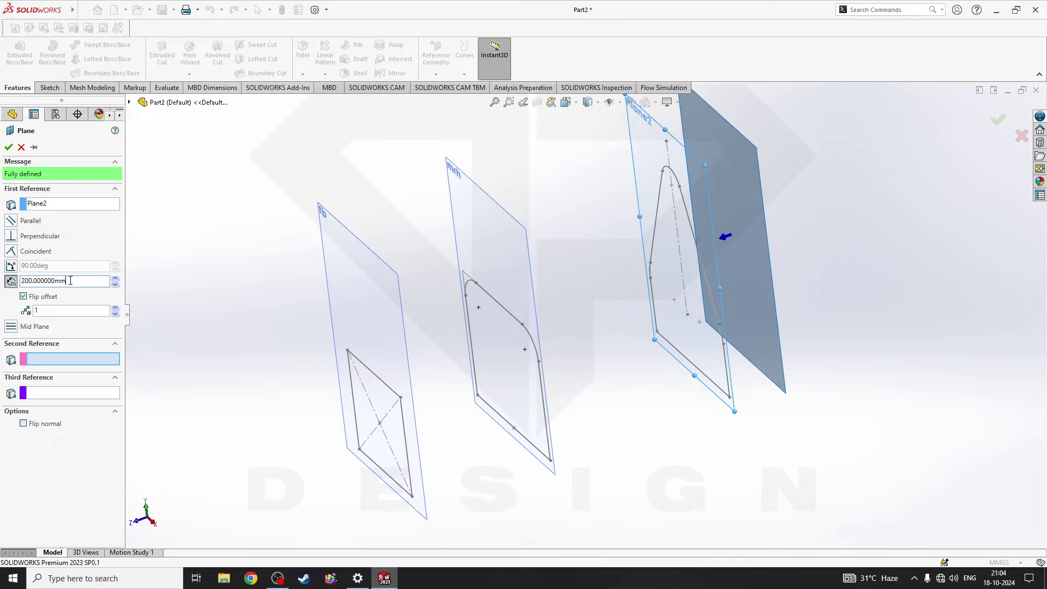
- Change the plane offset to 300 mm with two instances and create the planes
double_click(71, 280)
type("300")
key("Return")
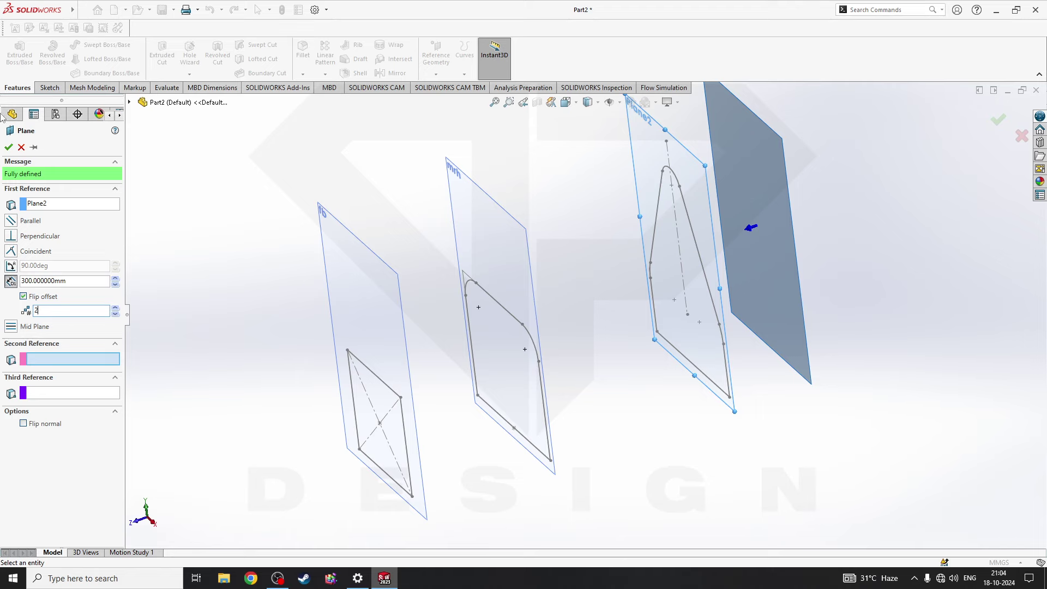
left_click(8, 147)
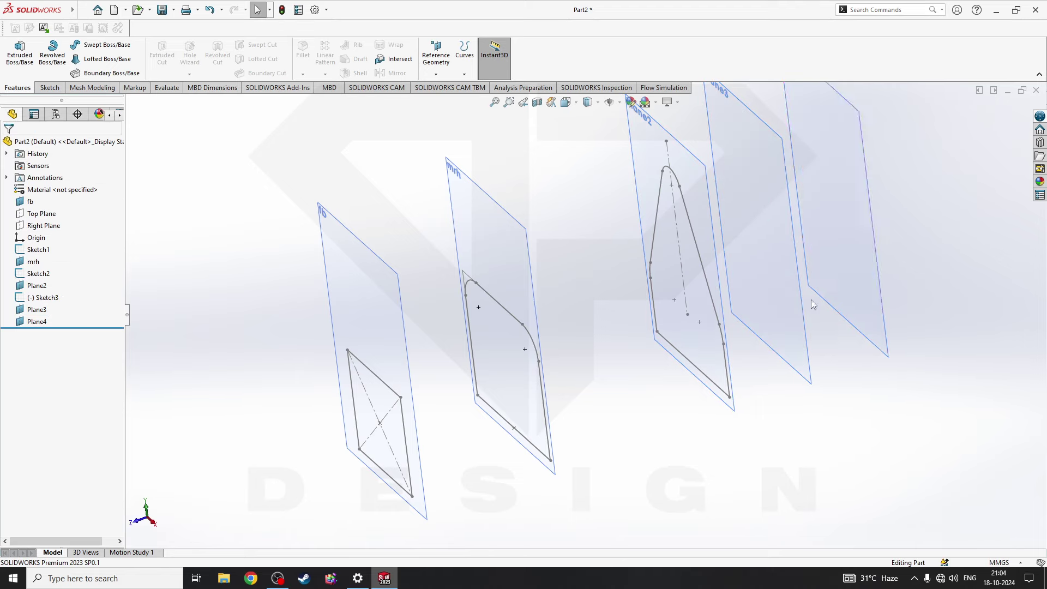
- Delete the rearmost plane, Plane4
left_click(795, 307)
mouse_move(842, 325)
middle_mouse_down()
mouse_move(820, 330)
mouse_move(856, 310)
middle_mouse_up()
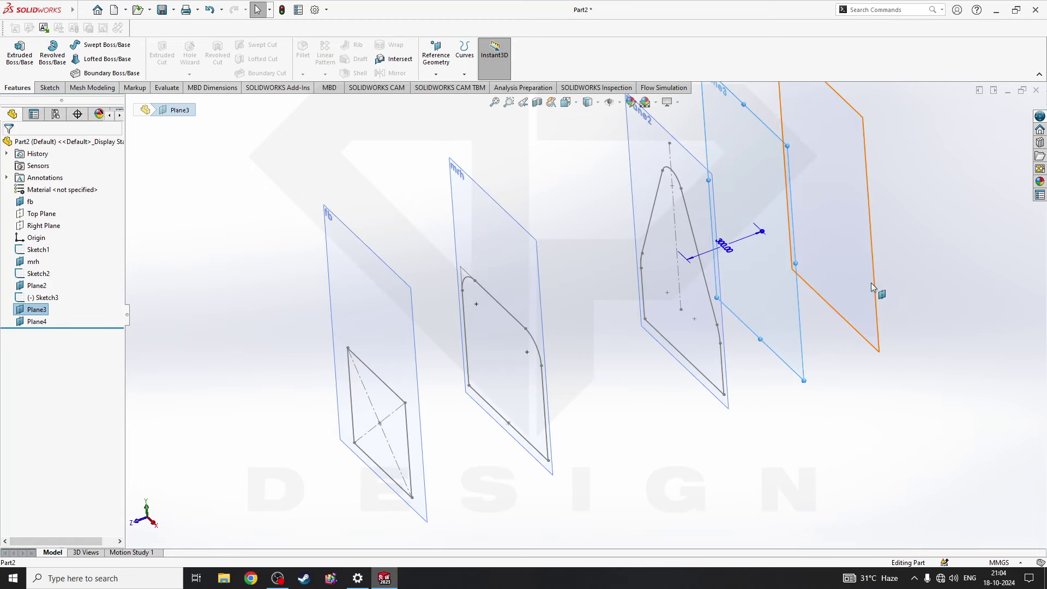
left_click(871, 283)
right_click(871, 284)
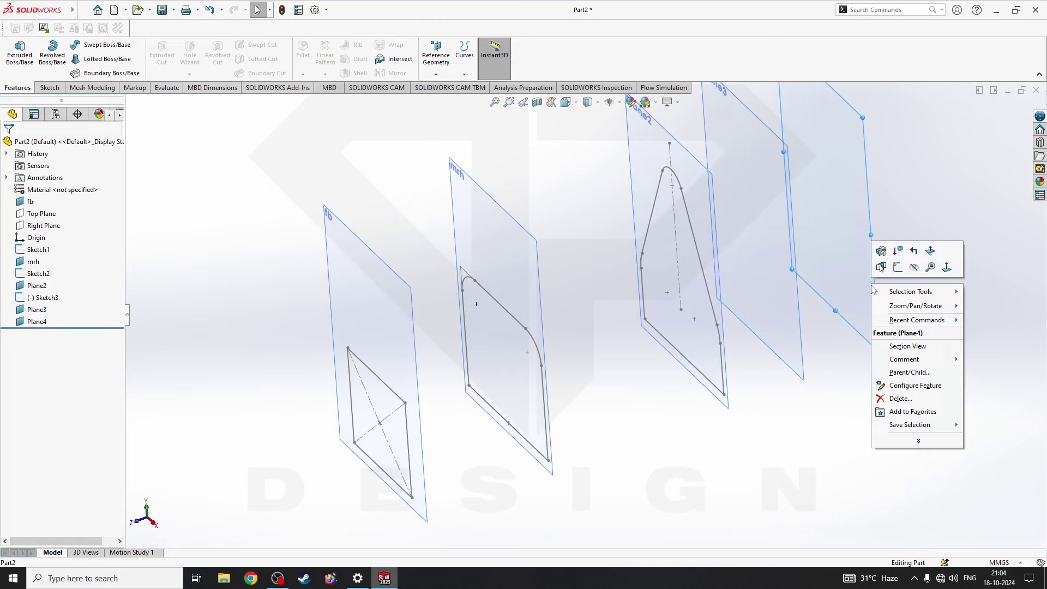
left_click(900, 398)
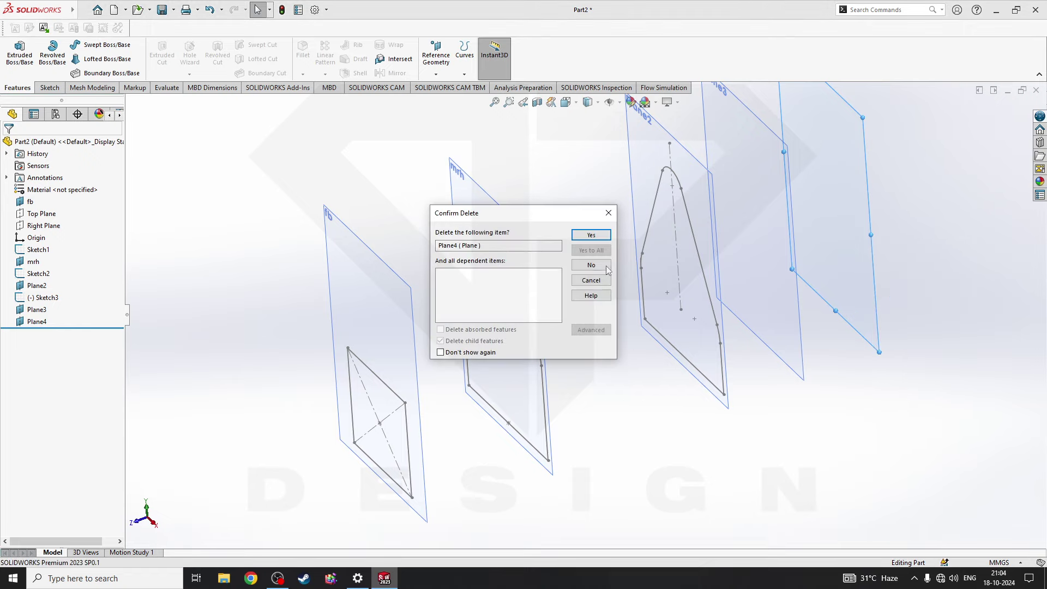
left_click(593, 235)
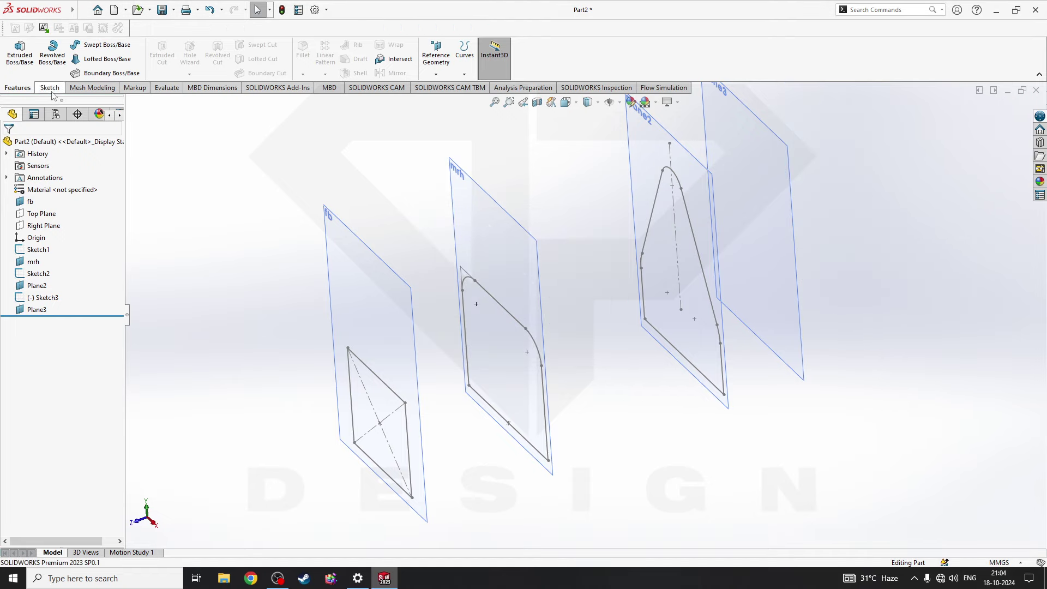
- Create a reference plane offset 150 mm behind Plane3, using the flipped offset direction
left_click(443, 89)
left_click(743, 221)
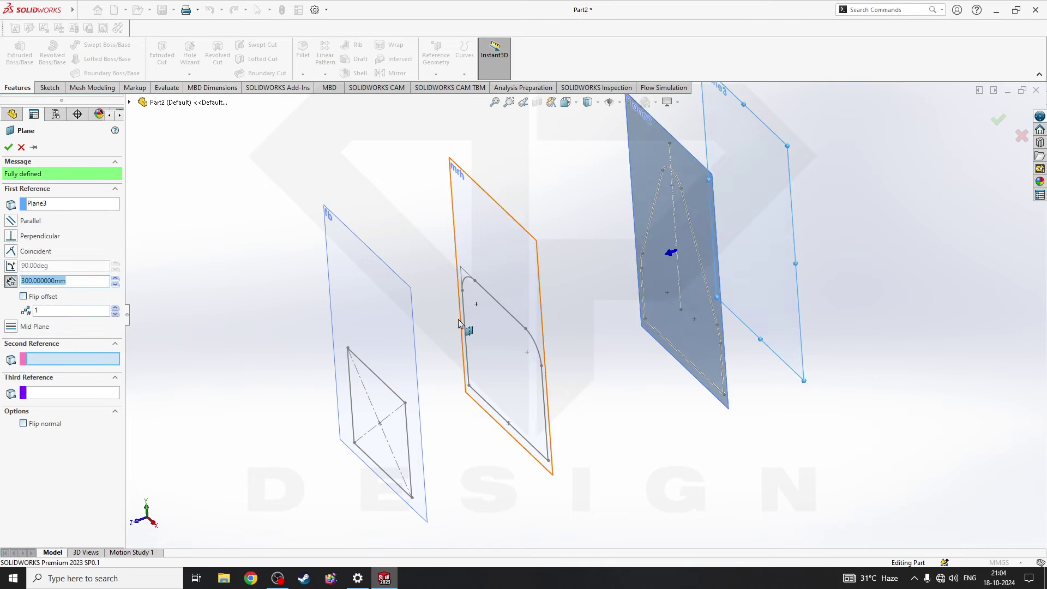
type("150")
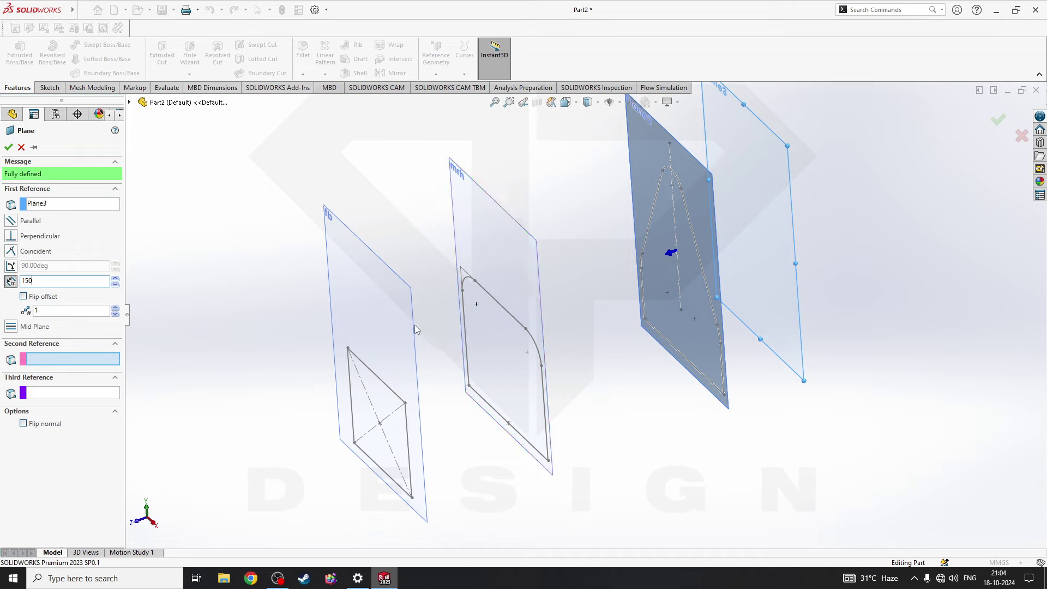
left_click(44, 297)
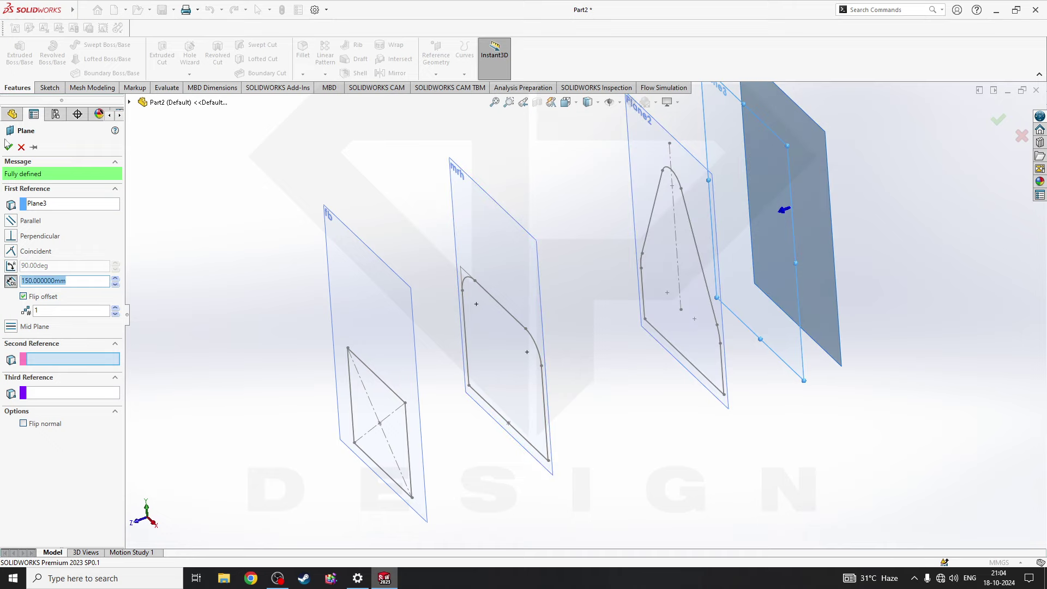
left_click(8, 146)
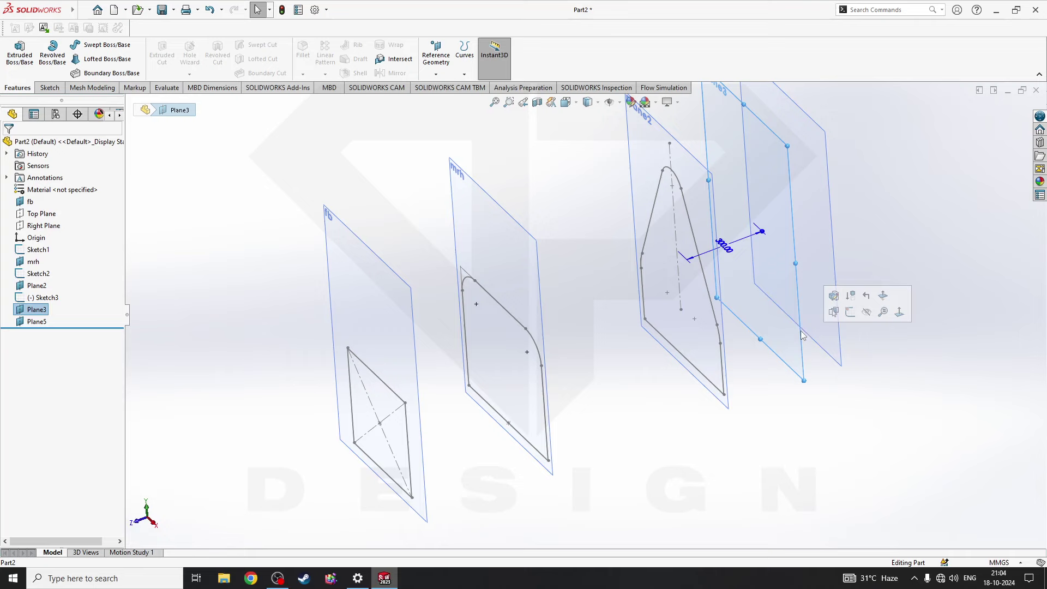
- Start a sketch on Plane3 and draw a horizontal midpoint line about 245 mm long, centred on the square's bottom edge
left_click(850, 311)
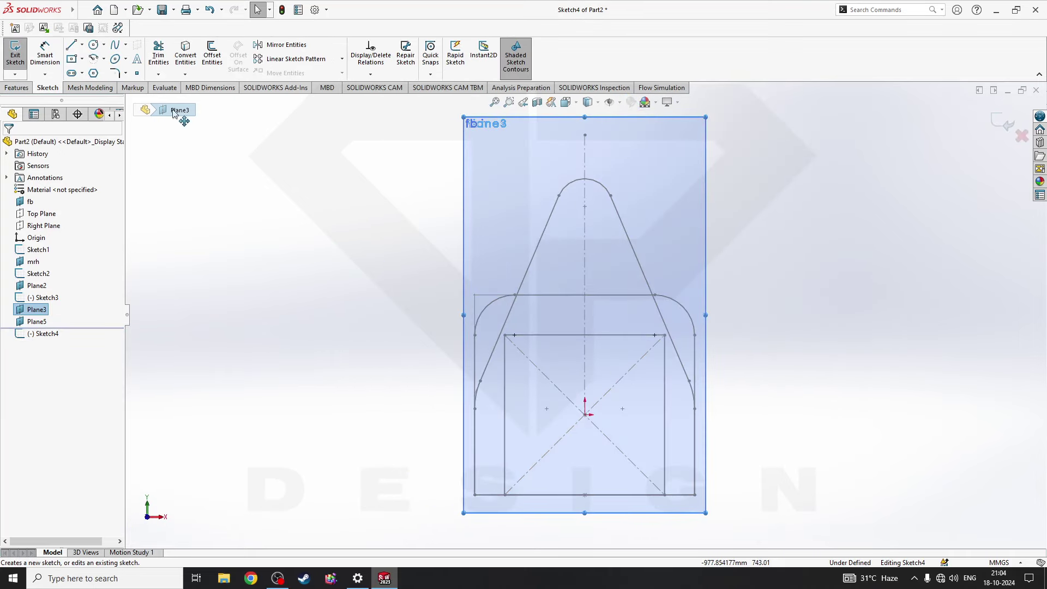
key("l")
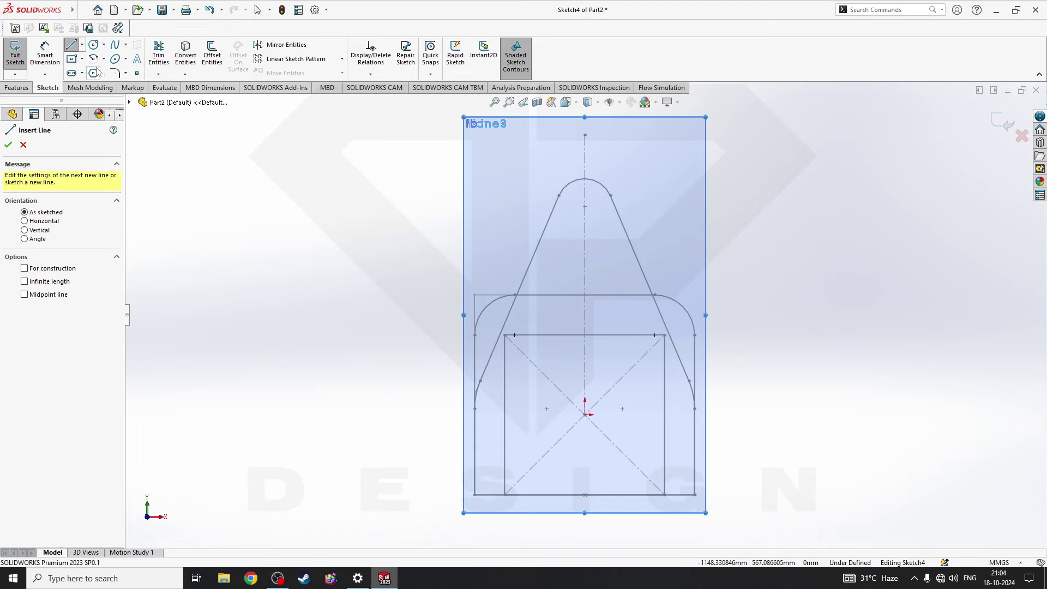
left_click(82, 44)
left_click(98, 86)
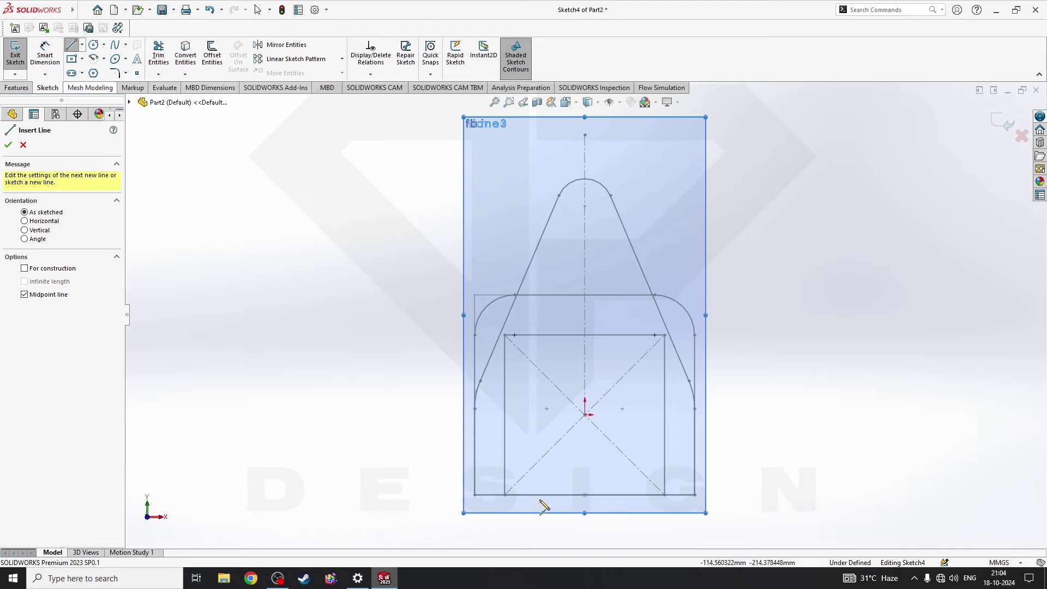
left_click(585, 494)
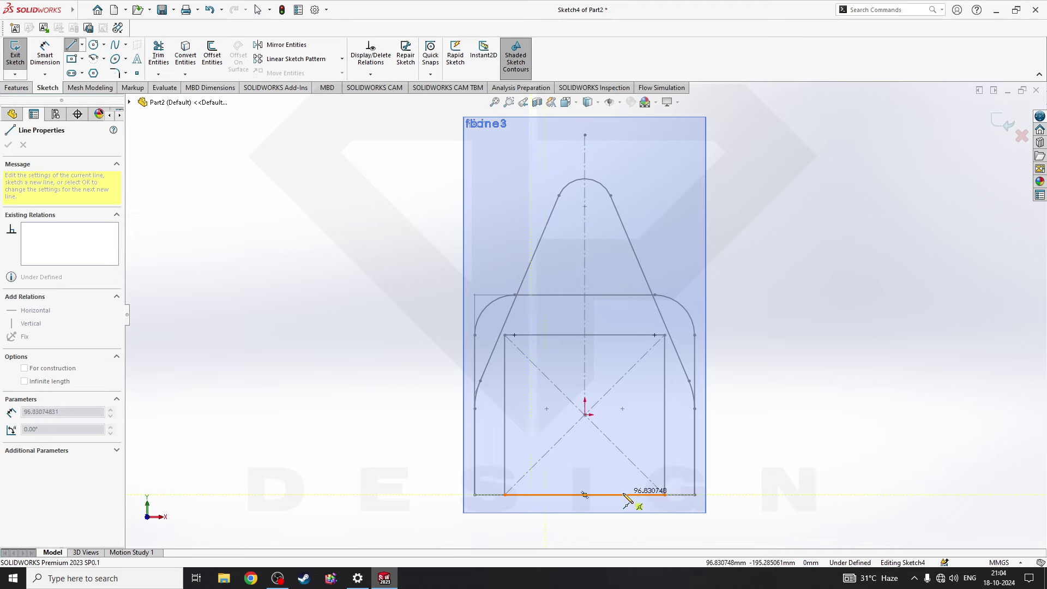
left_click(633, 495)
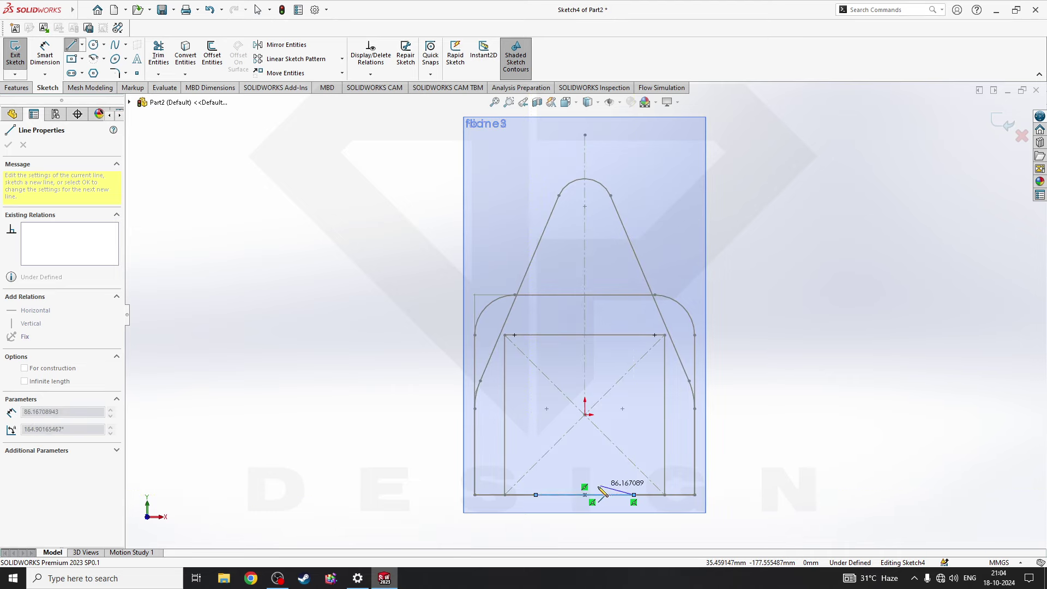
key("Escape")
left_click(561, 495)
key("Escape")
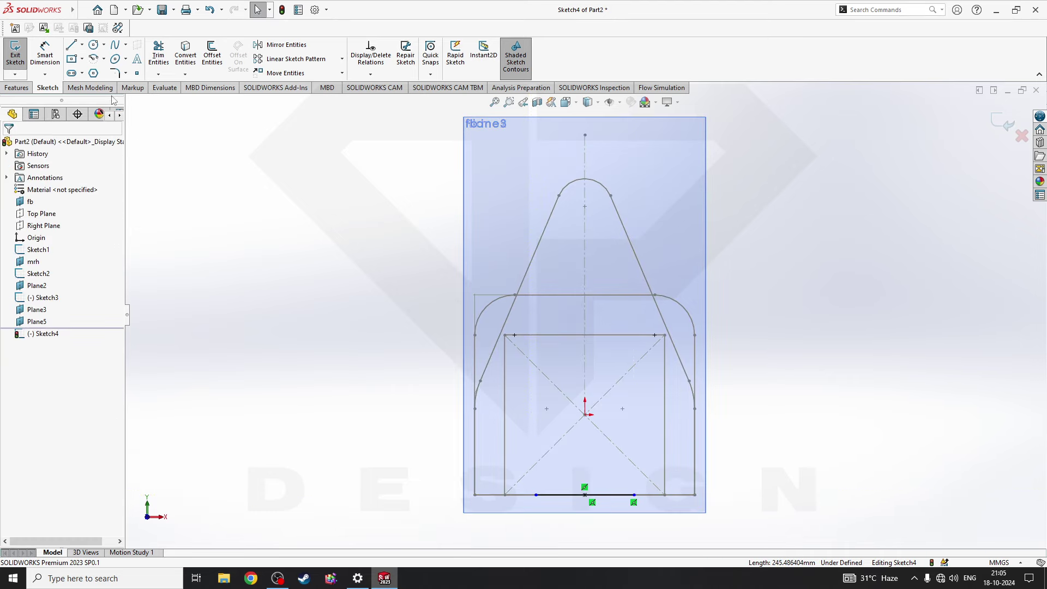
- Dimension the midpoint line on the square's bottom edge to a length of 150 mm
left_click(46, 57)
left_click(564, 496)
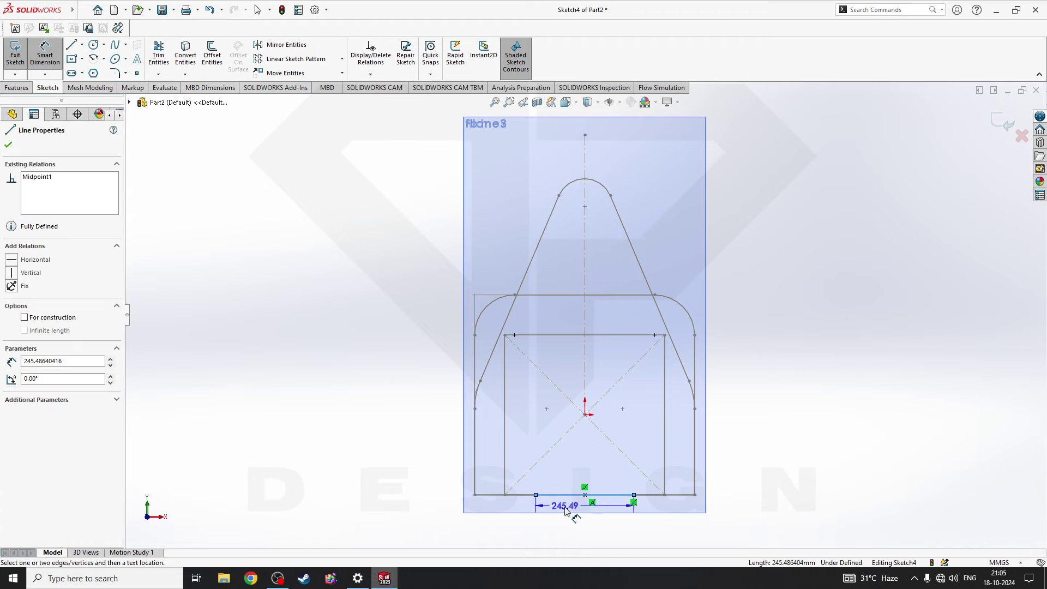
left_click(583, 525)
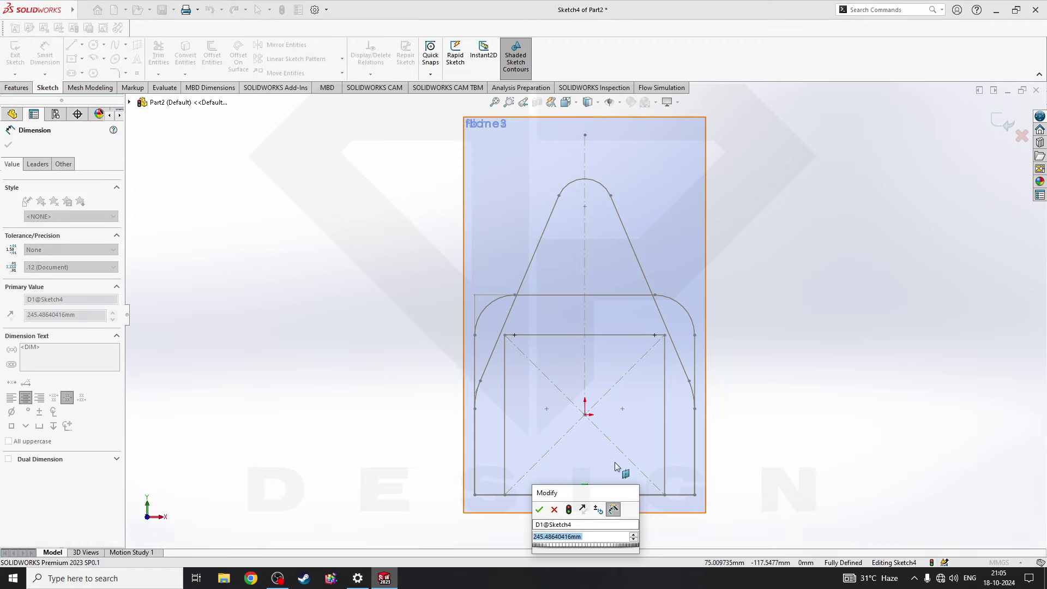
type("15")
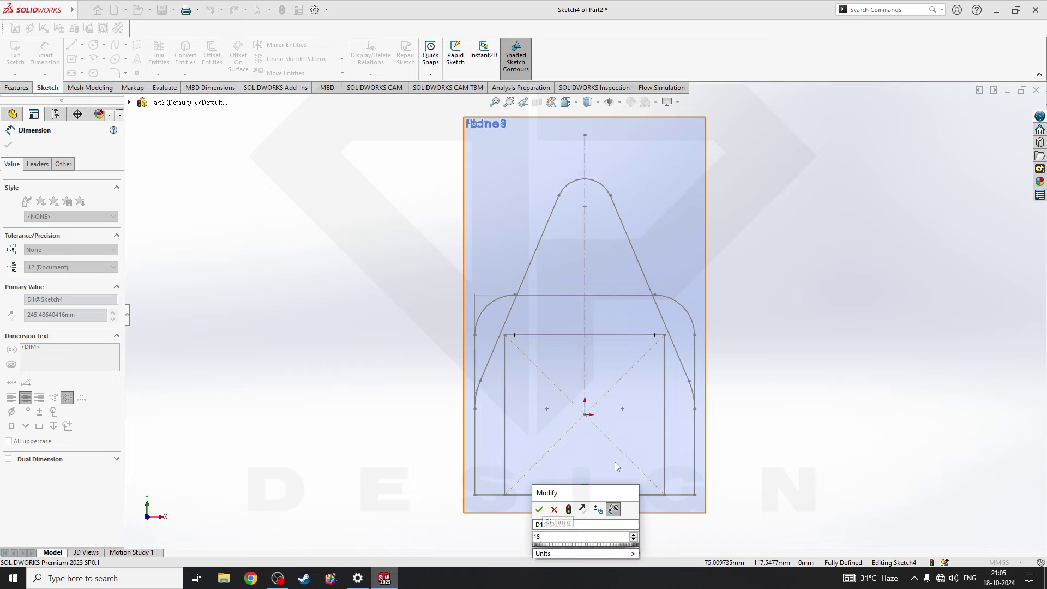
type("0")
key("Return")
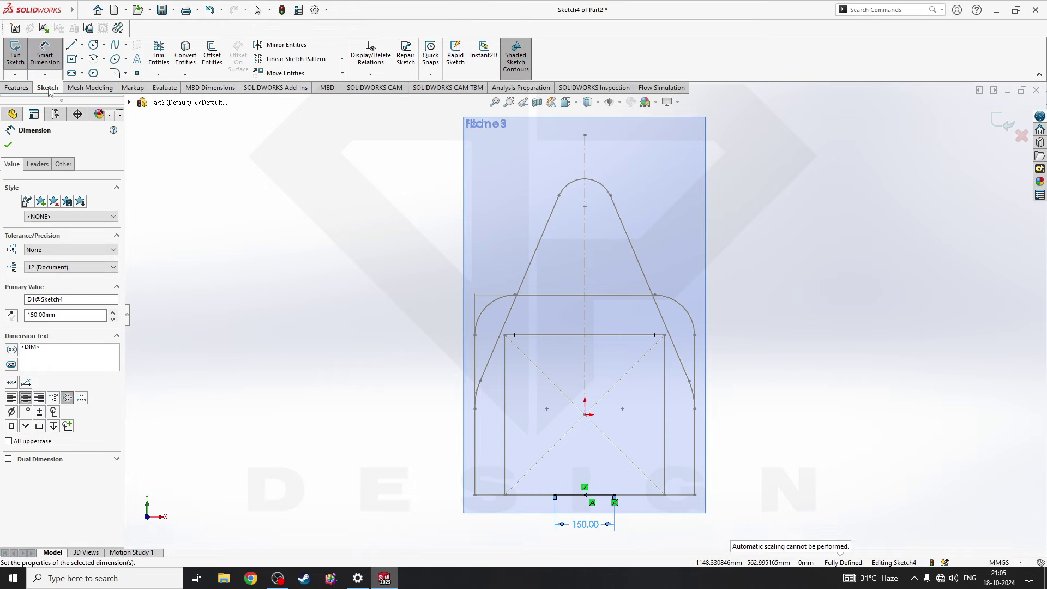
- Draw three lines closing a rectangle about 93 mm high above the midpoint line
left_click(81, 46)
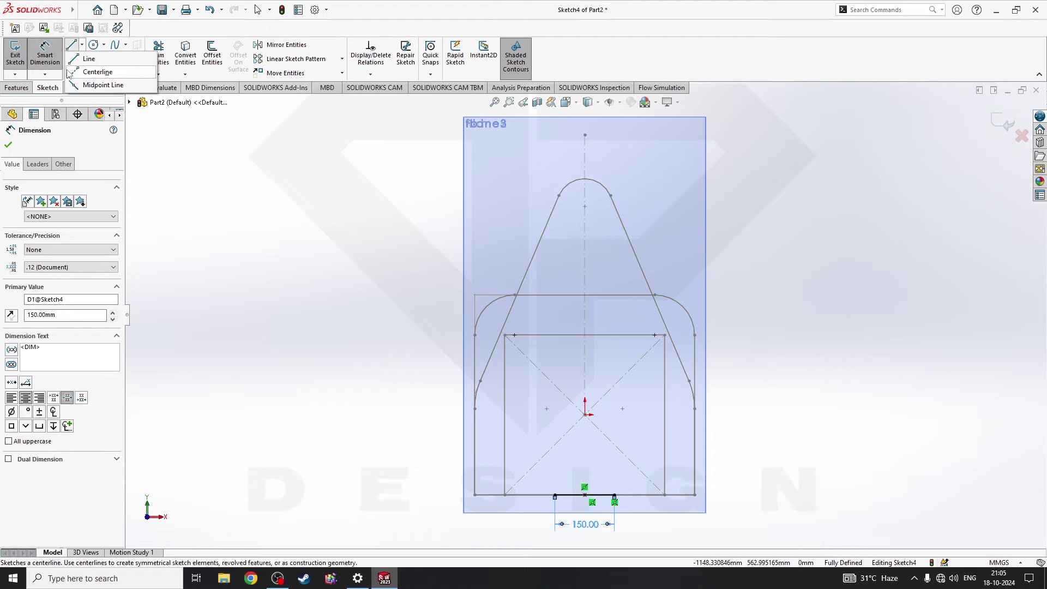
left_click(88, 58)
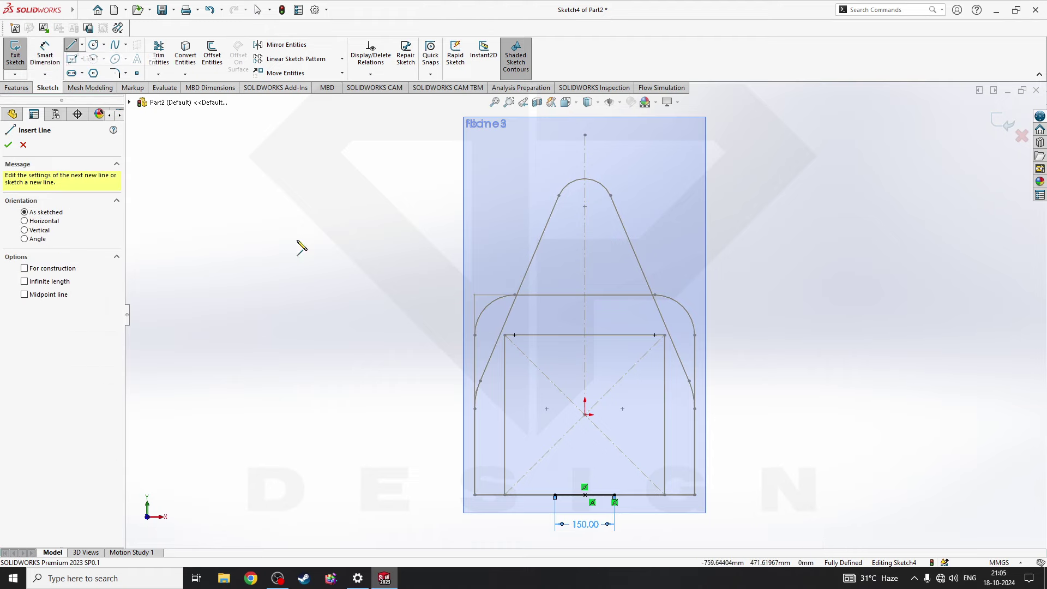
left_click(555, 495)
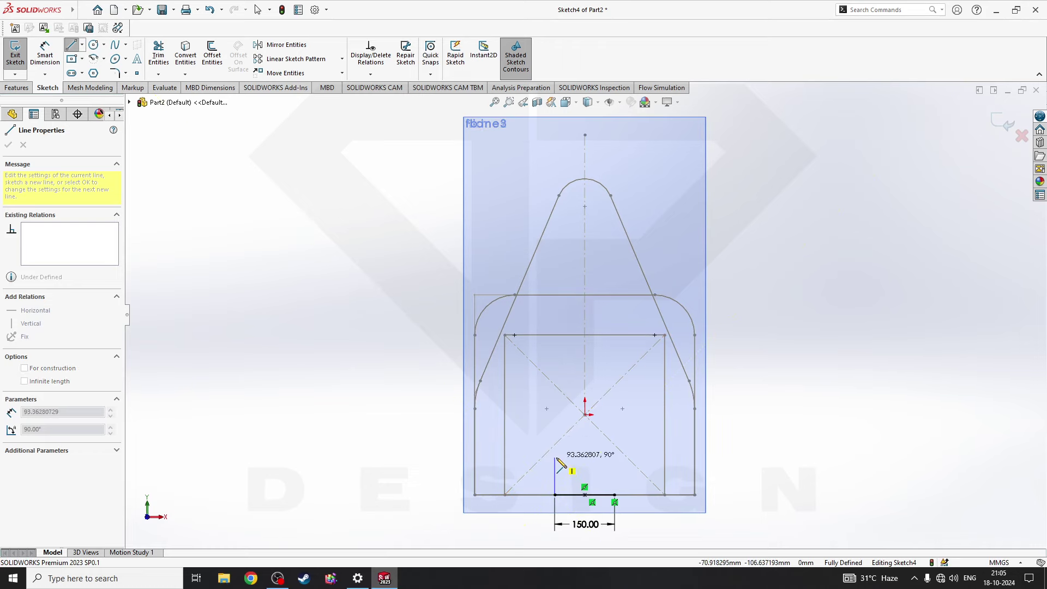
left_click(555, 458)
left_click(614, 457)
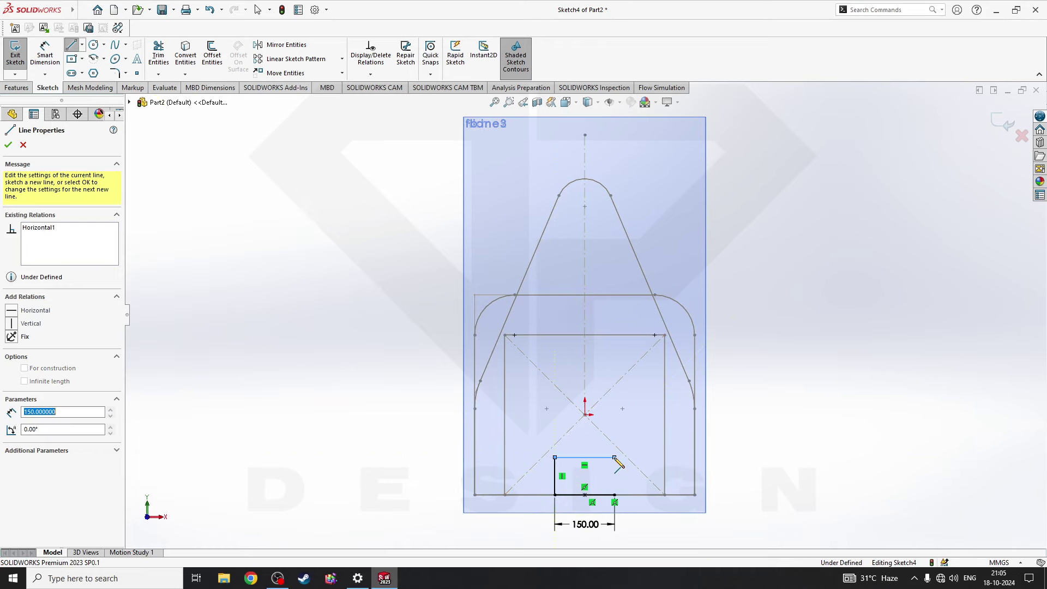
left_click(614, 494)
key("Escape")
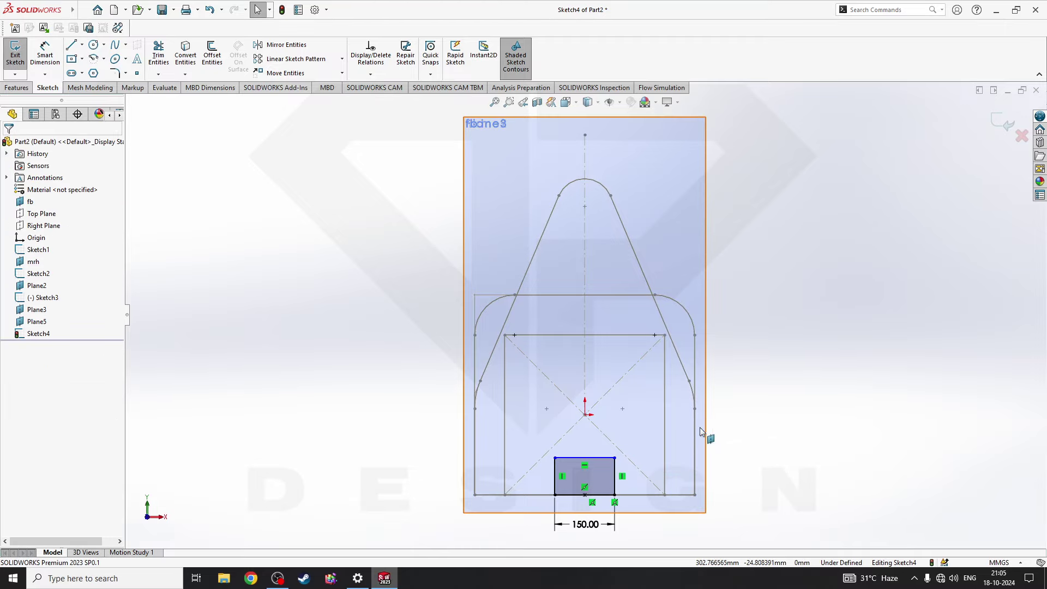
- Set the rectangle's width dimension to 200 mm
mouse_move(707, 434)
middle_mouse_down()
mouse_move(615, 454)
mouse_move(643, 447)
middle_mouse_up()
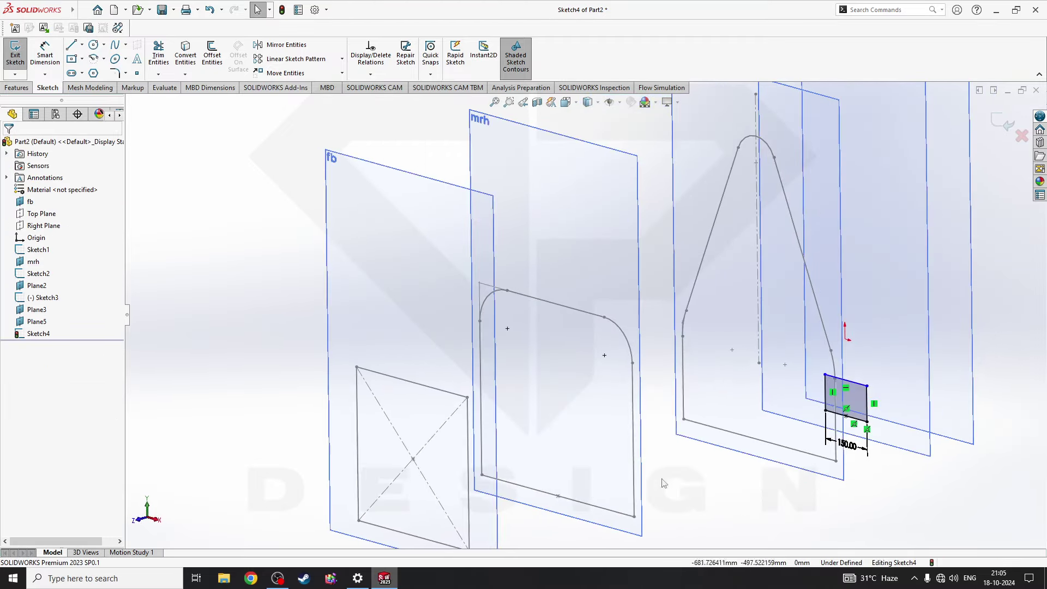
double_click(852, 451)
type("200")
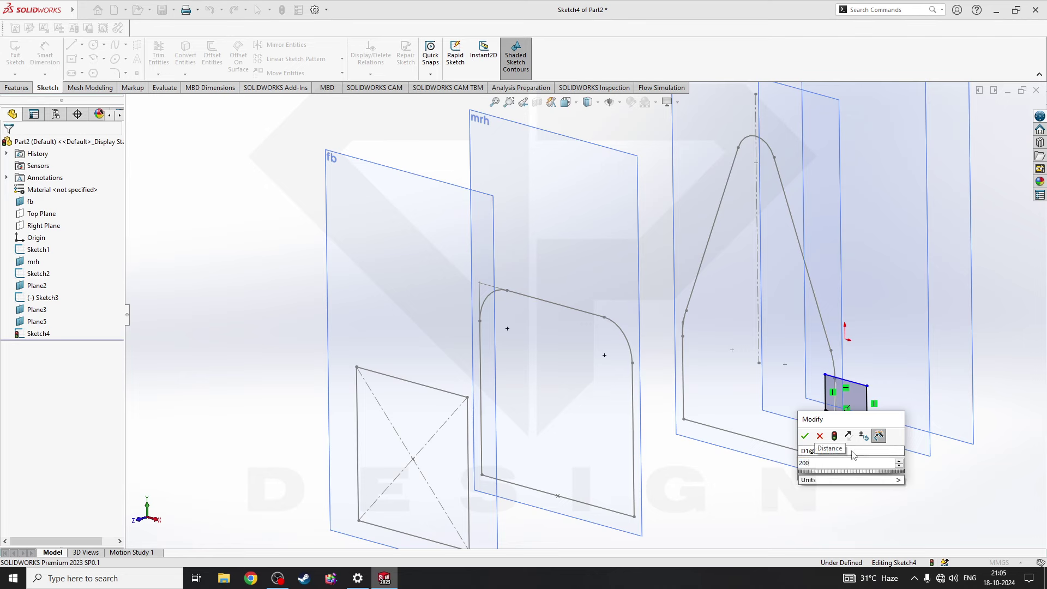
key("Return")
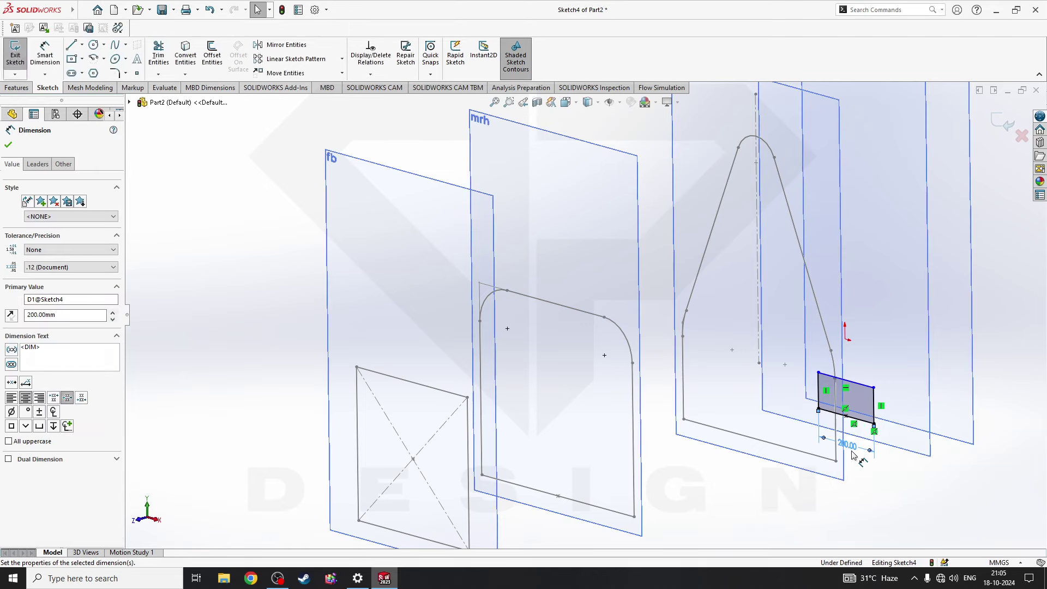
- Dimension the rectangle's height between its top and bottom edges to 200 mm
left_click(870, 388)
left_click(46, 57)
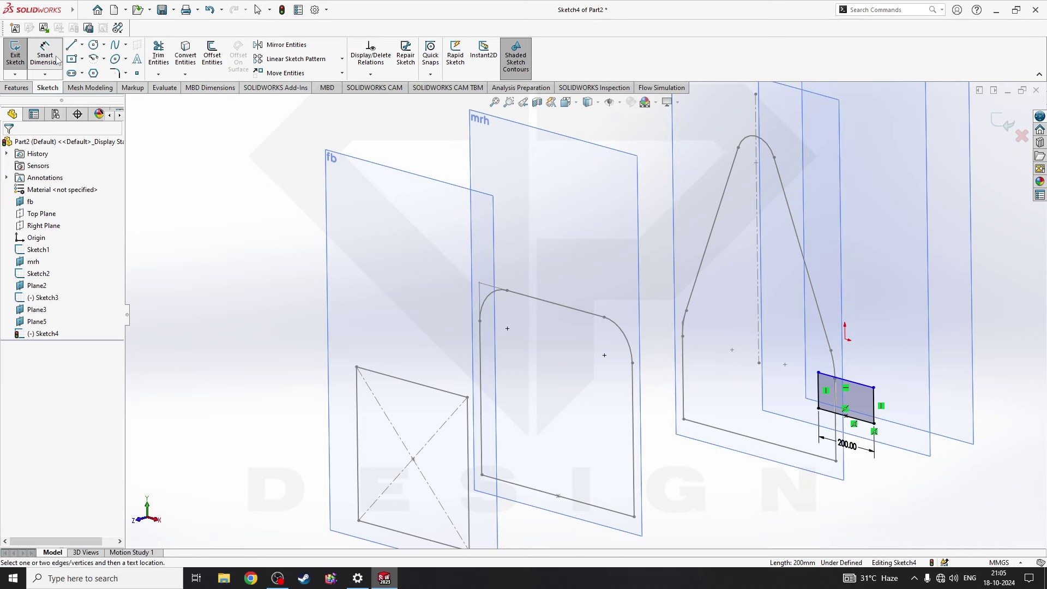
left_click(856, 420)
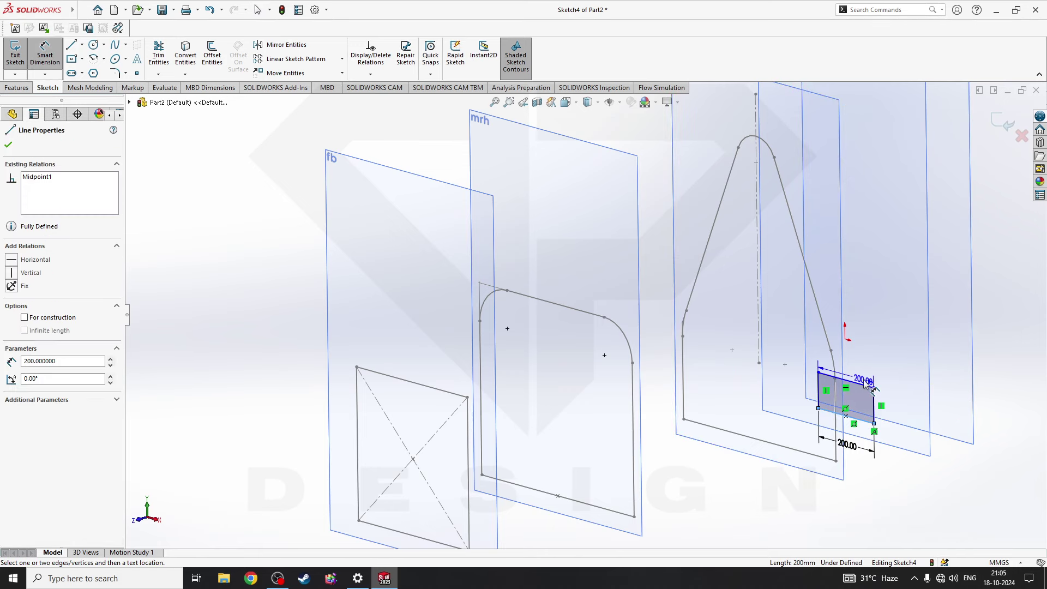
left_click(867, 386)
left_click(904, 417)
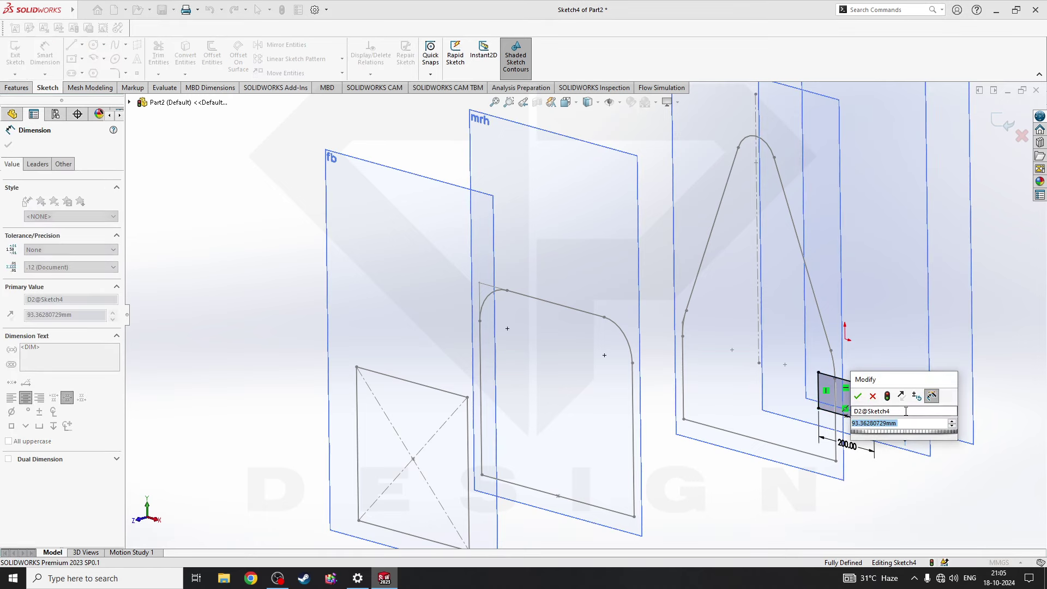
type("200")
key("Return")
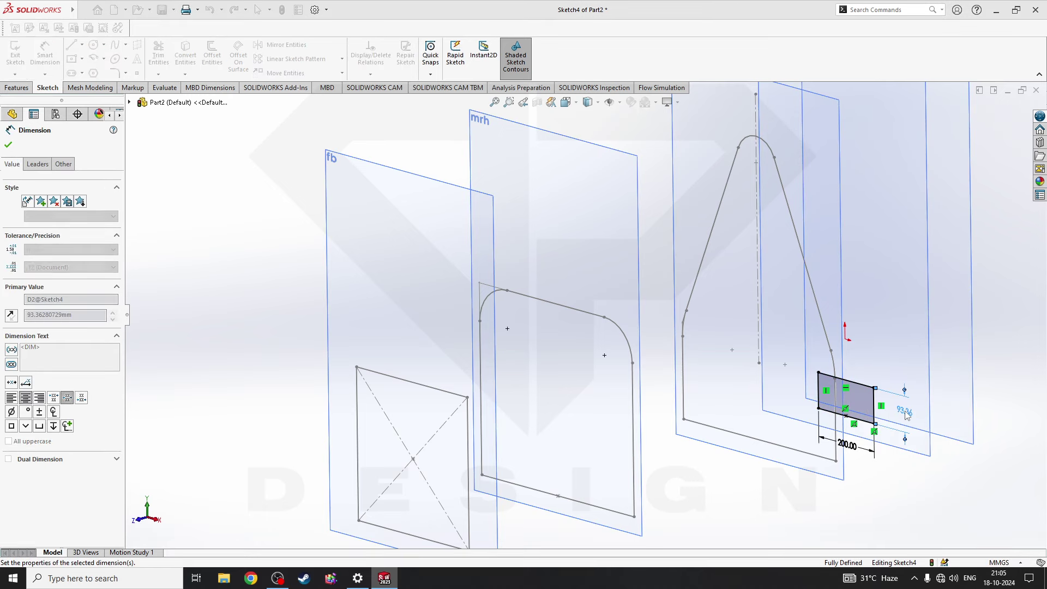
- Set the rectangle's width to 300 mm and exit the sketch
middle_click_drag(921, 402, 681, 421)
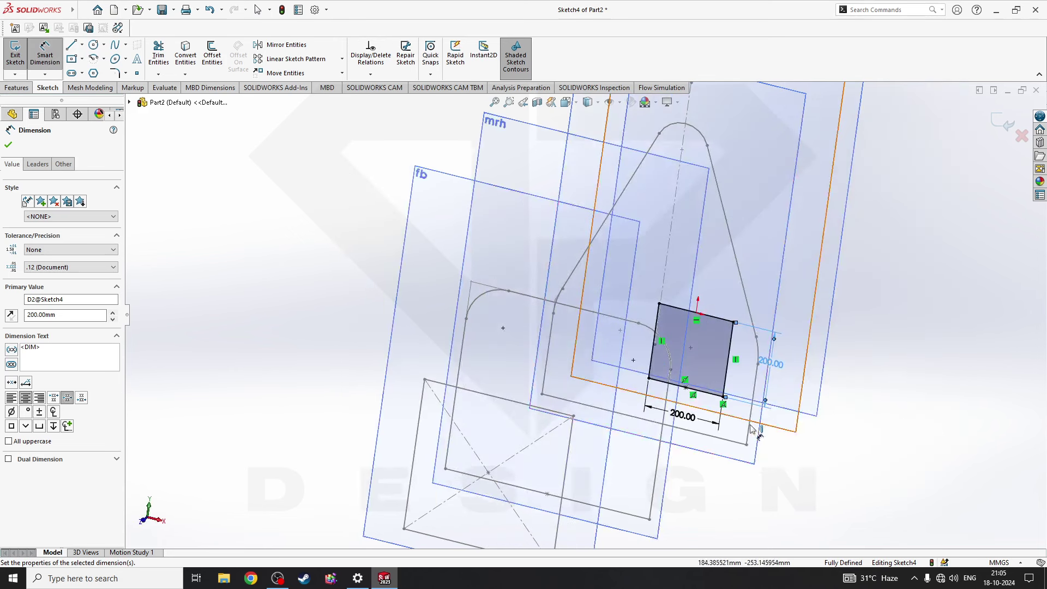
double_click(682, 421)
type("300")
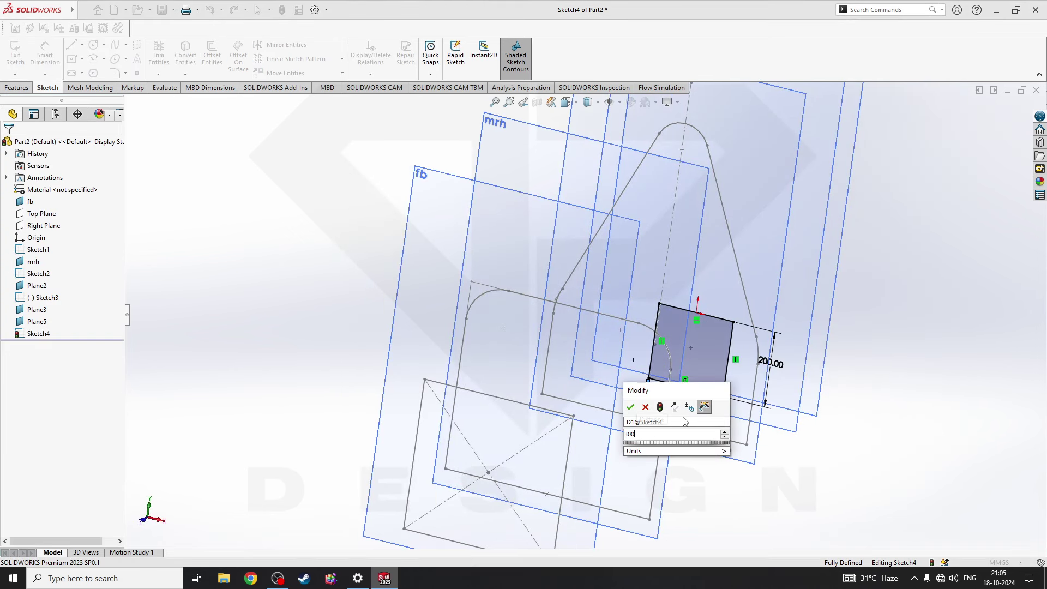
key("Return")
middle_click_drag(686, 421, 741, 382)
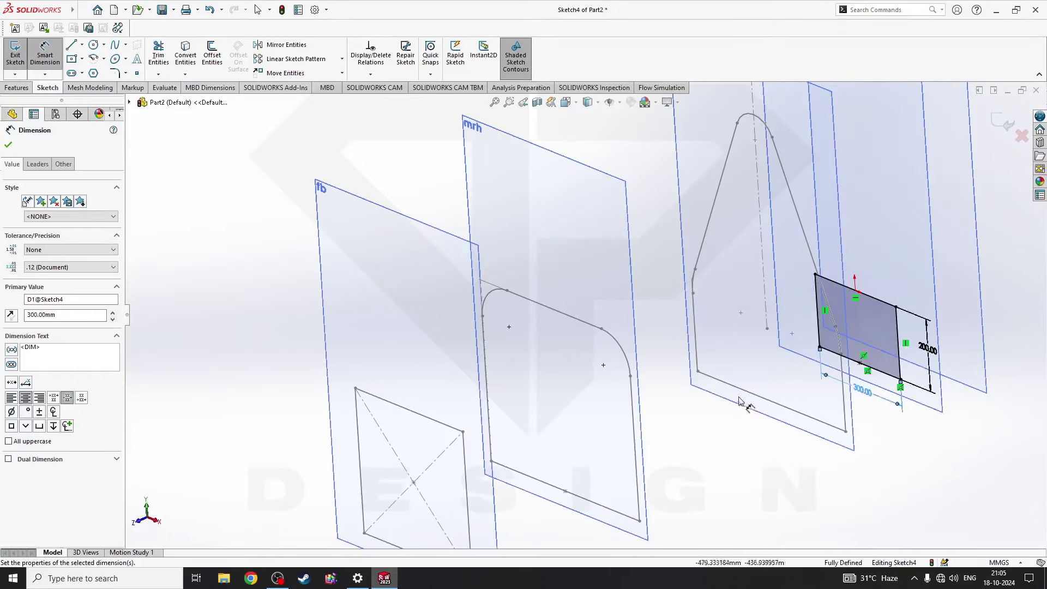
mouse_move(783, 324)
middle_mouse_down()
mouse_move(631, 323)
mouse_move(739, 351)
mouse_move(651, 389)
middle_mouse_up()
scroll(710, 350, "up", 2)
left_click(1002, 122)
- Start a sketch on Plane5, convert the four edges of the rectangle on Plane3 into it, and exit the sketch
middle_click_drag(752, 338, 799, 353)
scroll(799, 353, "up", 1)
left_click(710, 377)
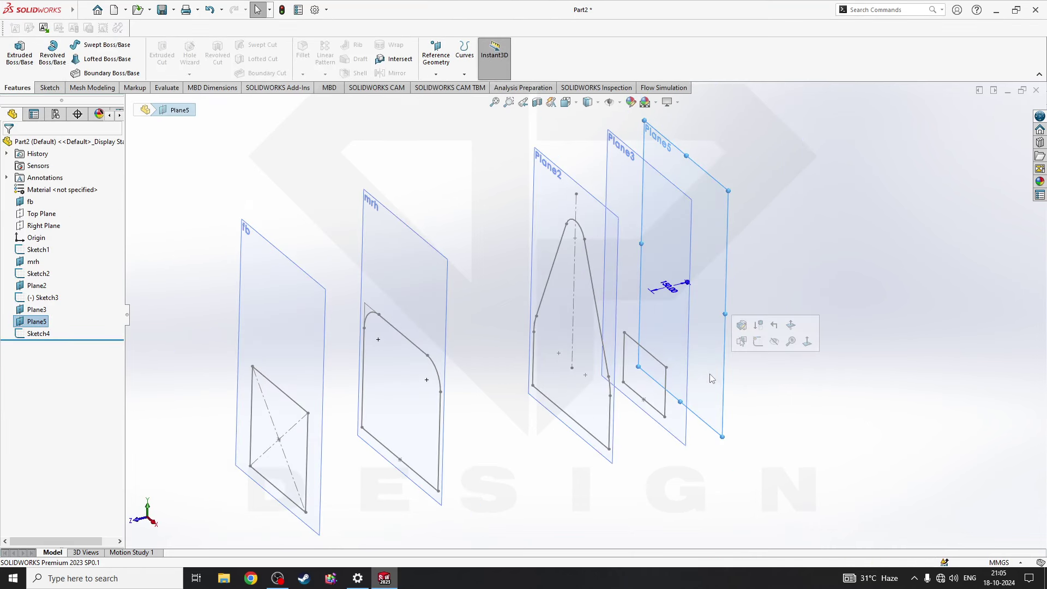
left_click(742, 360)
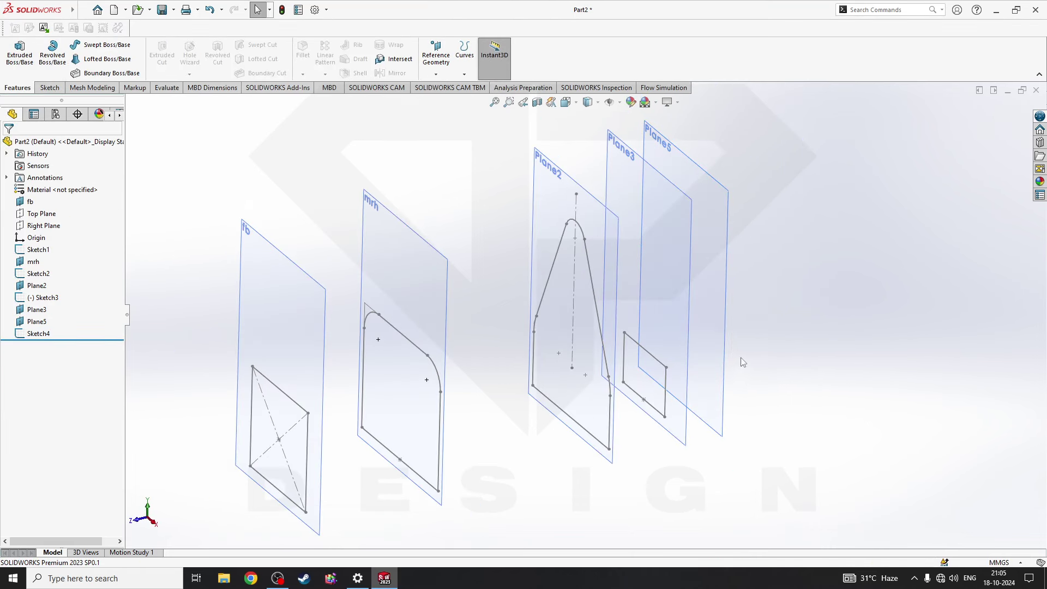
left_click(693, 356)
left_click(740, 322)
middle_click_drag(764, 414, 584, 436)
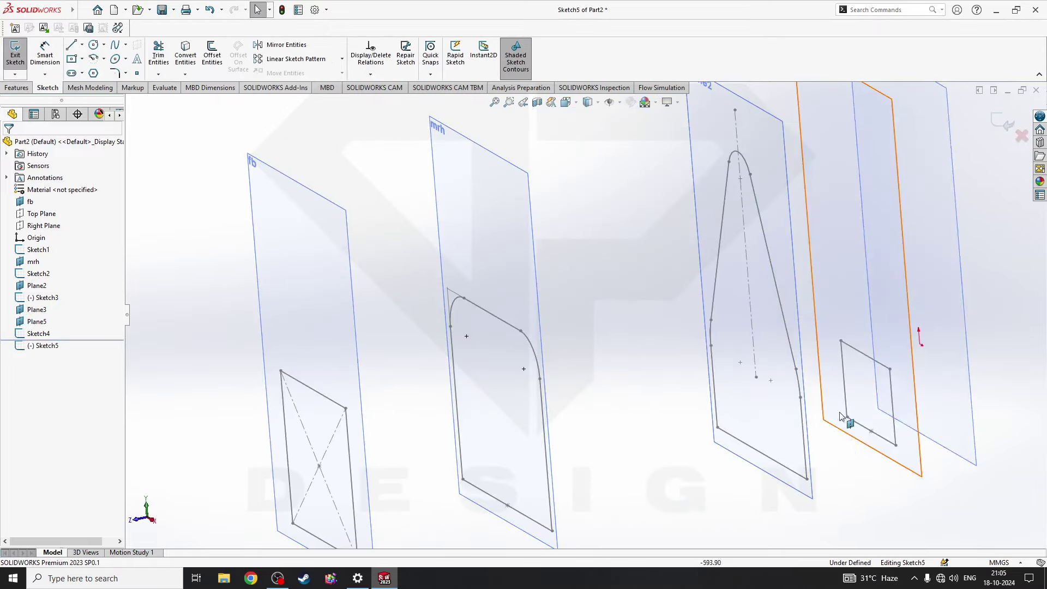
left_click(870, 360)
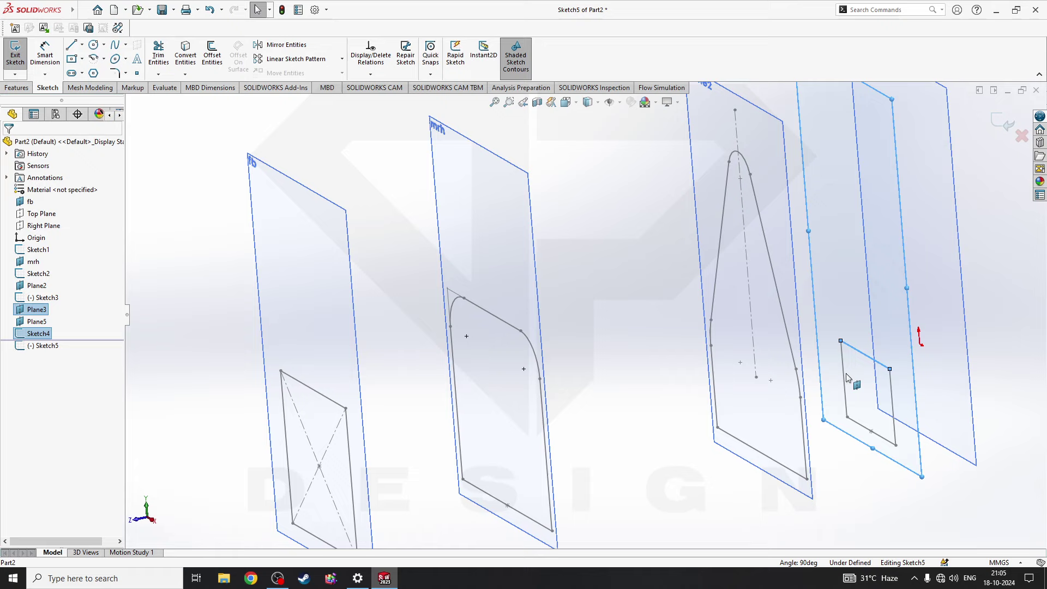
left_click(863, 431)
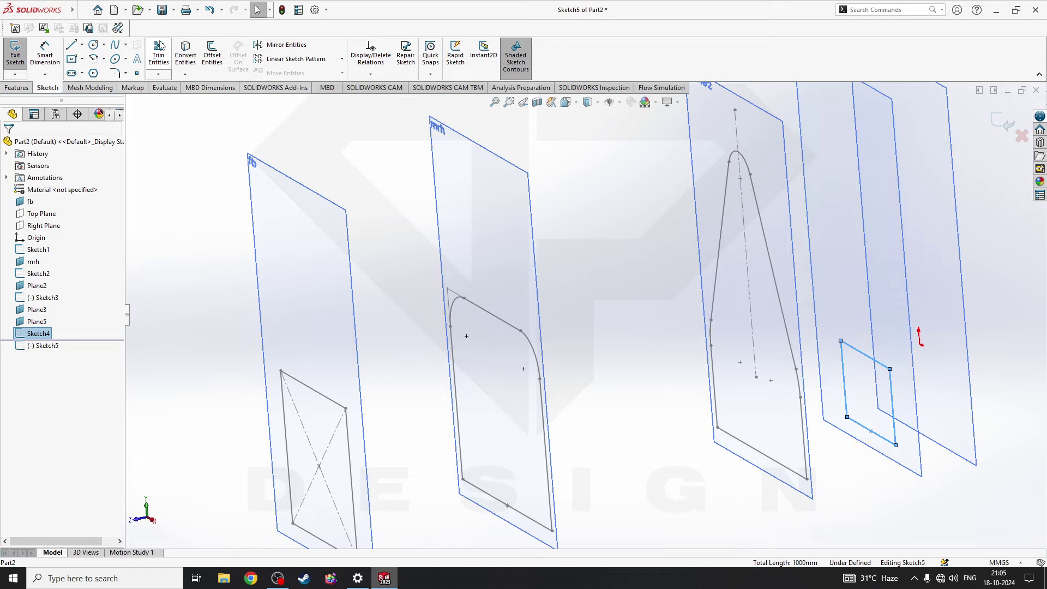
left_click(185, 50)
left_click(1003, 124)
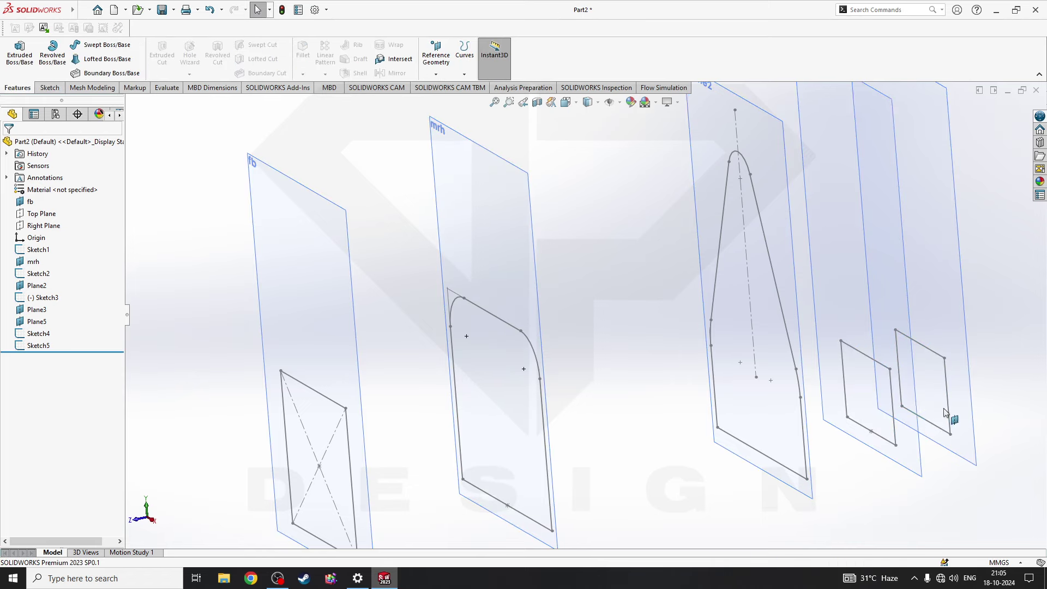
- Examine the arrangement and spacing of the five profile planes from several angles and in the Right view
scroll(594, 309, "up", 3)
middle_click_drag(518, 352, 573, 388)
middle_click_drag(703, 417, 600, 403)
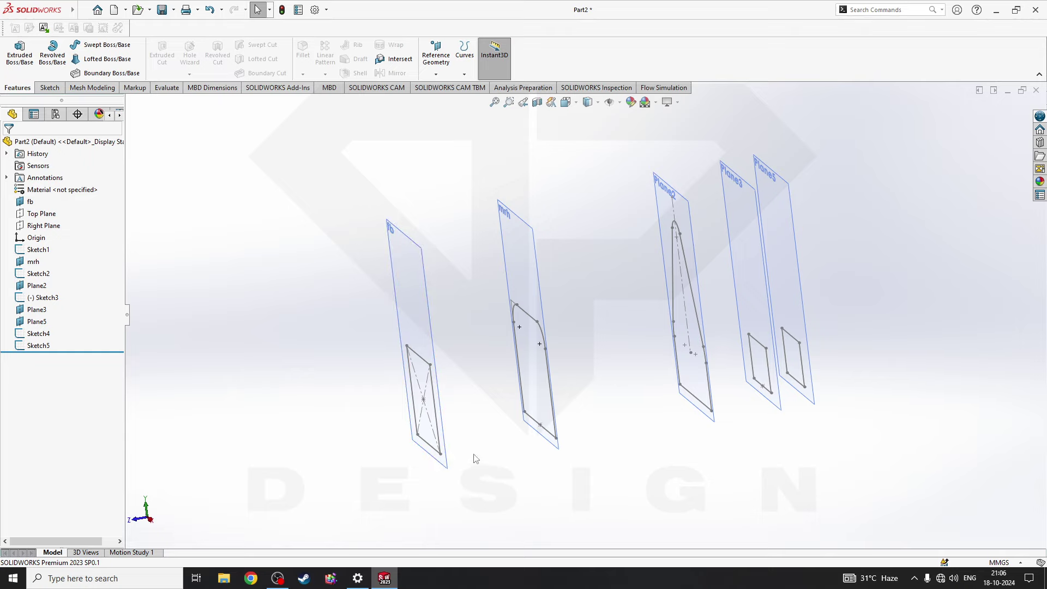
middle_click_drag(663, 390, 492, 428)
middle_click_drag(618, 408, 596, 452)
key("space")
left_click(460, 382)
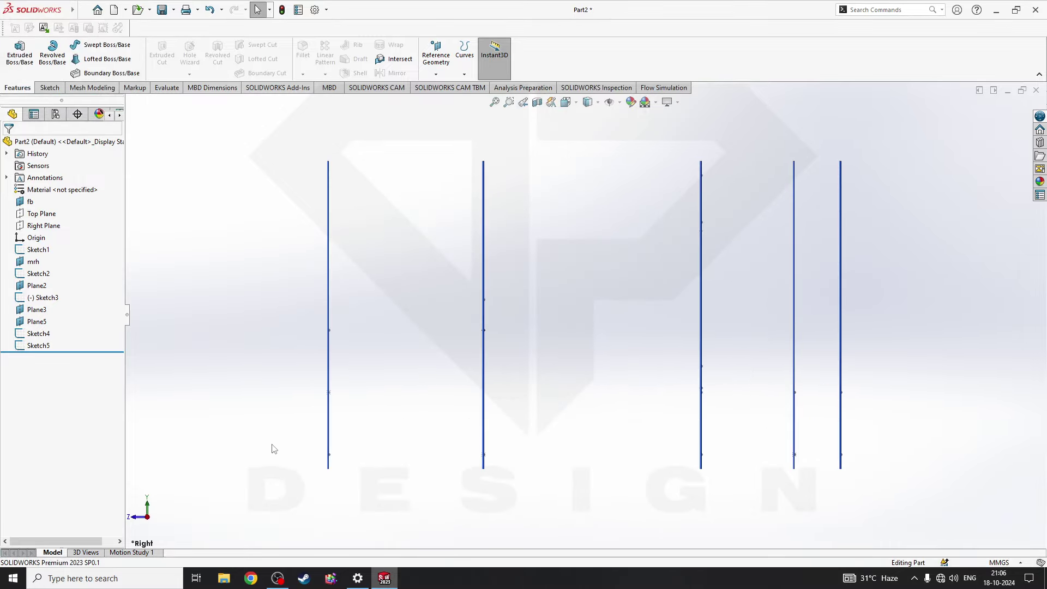
mouse_move(493, 393)
middle_mouse_down()
mouse_move(518, 320)
mouse_move(675, 465)
mouse_move(645, 451)
mouse_move(671, 475)
middle_mouse_up()
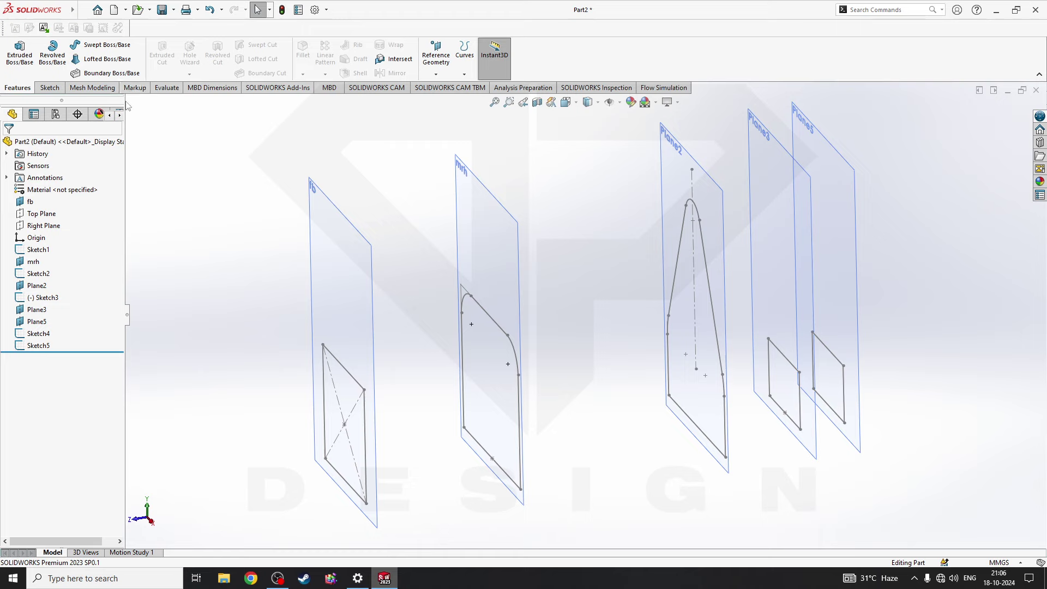
- Start a 3D sketch and draw a line from the square's upper-left corner to the upper-left corner arc of the rounded profile
left_click(50, 87)
left_click(15, 75)
left_click(31, 100)
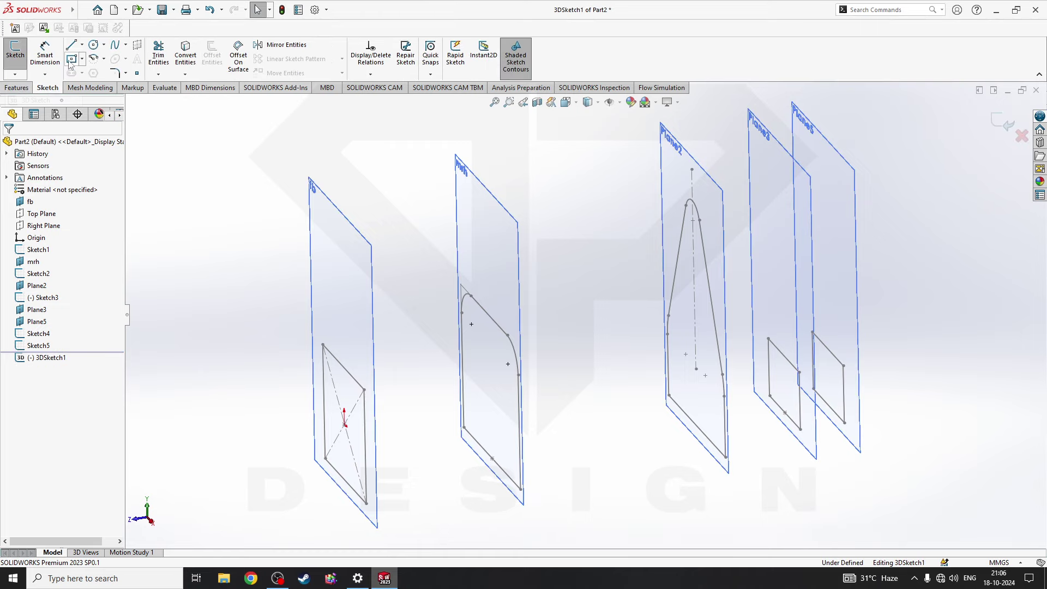
middle_click_drag(416, 367, 377, 382)
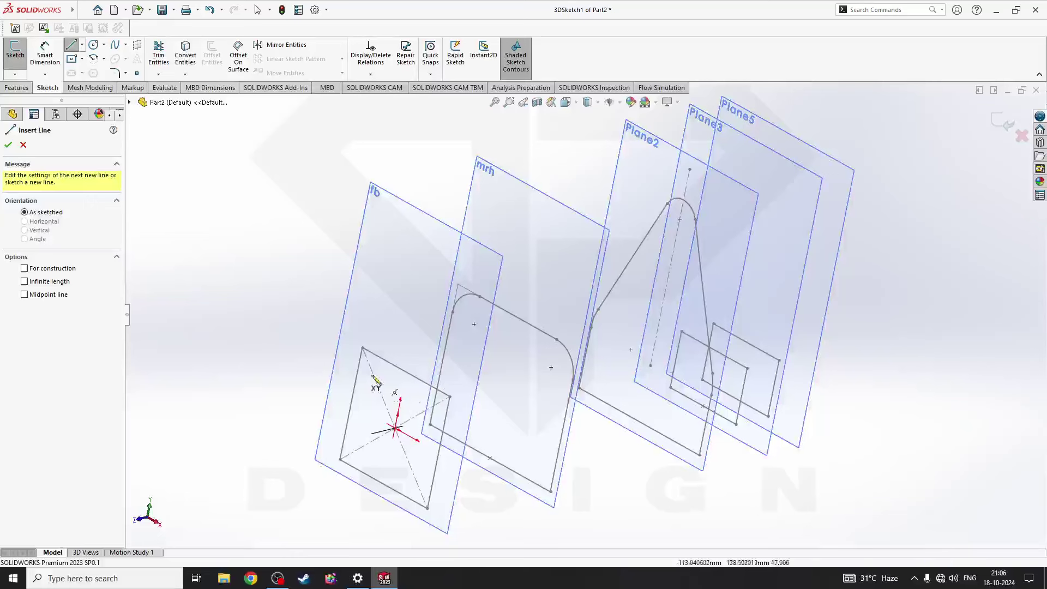
left_click(361, 347)
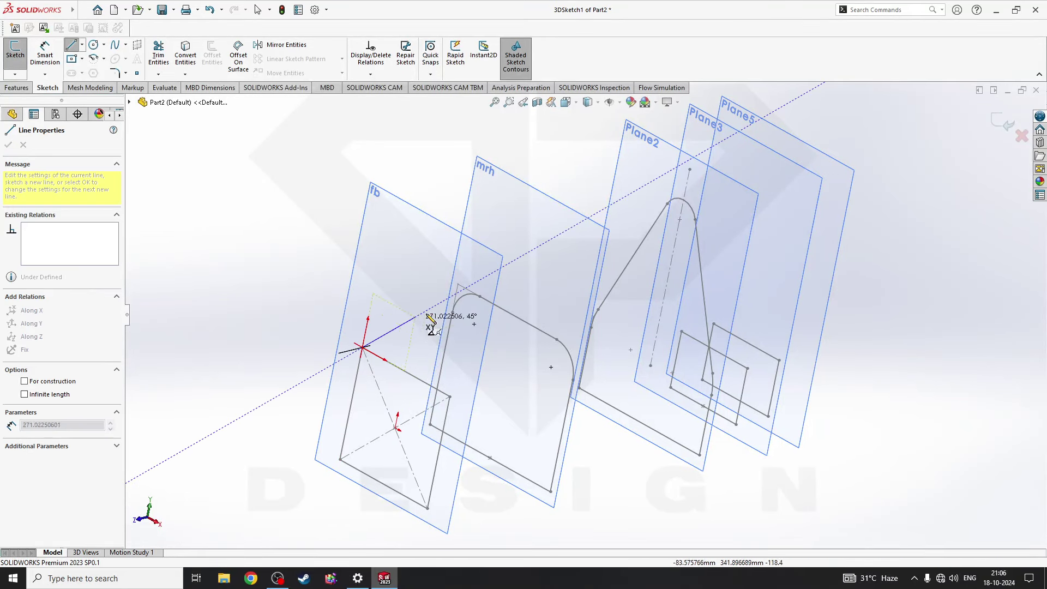
left_click(462, 296)
key("Escape")
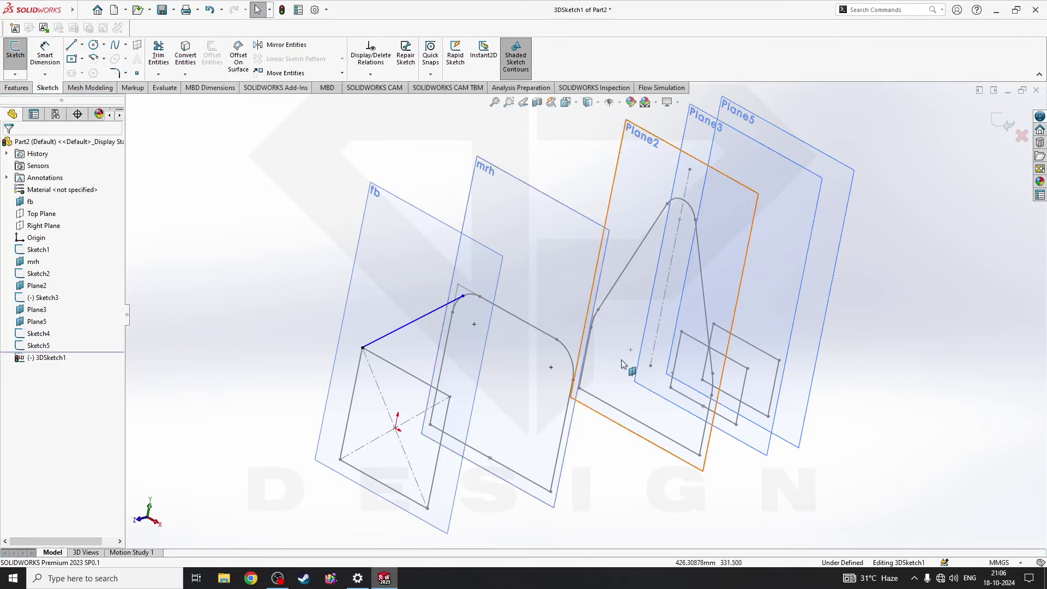
- Draw a line from the square's upper-right corner to the upper-right corner arc of the rounded profile
middle_click_drag(620, 359, 589, 362)
left_click(71, 48)
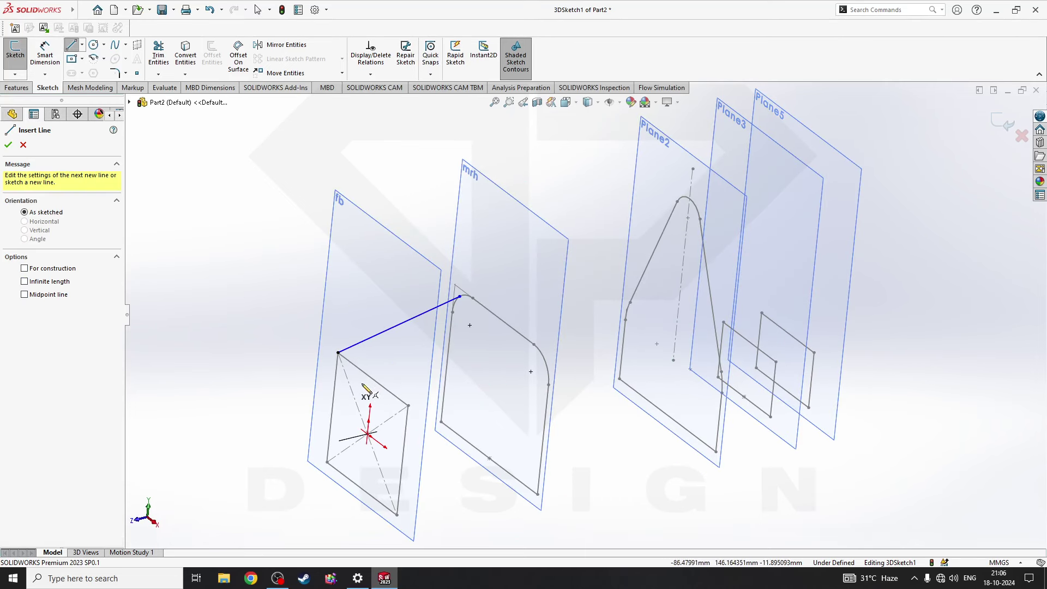
left_click(408, 405)
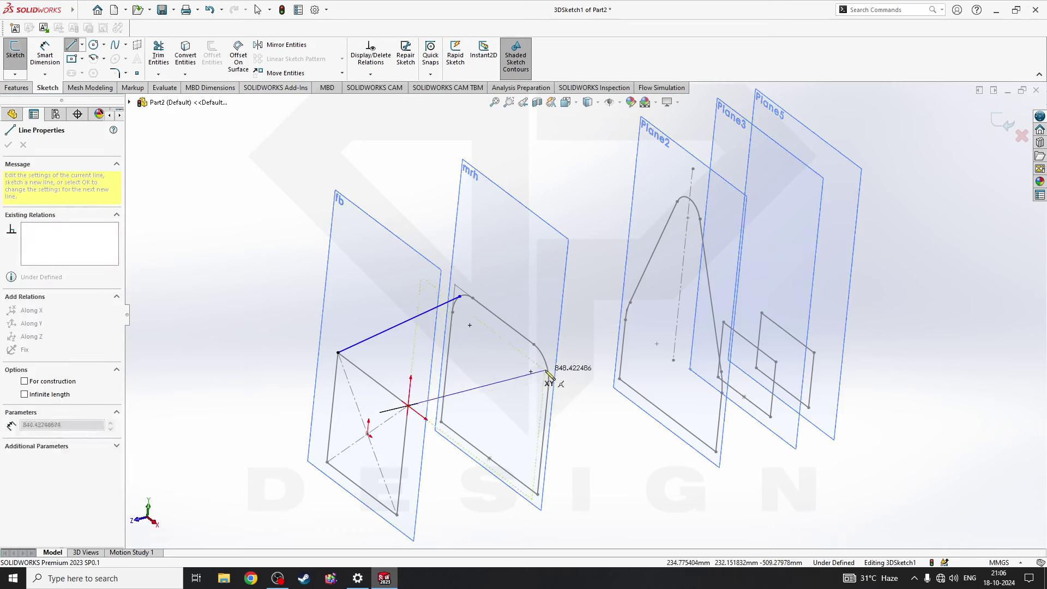
left_click(546, 362)
key("Escape")
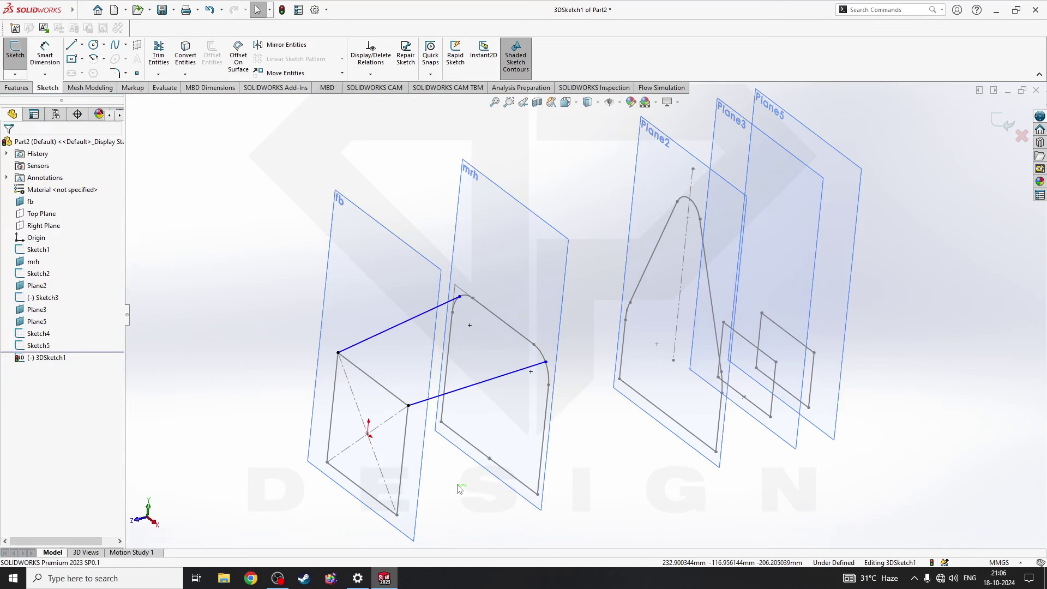
- Draw connected lines joining the lower-right corners of the fb square, the mrh rounded profile, the Plane2 profile and the Plane3 rectangle
right_click_drag(630, 467, 580, 467)
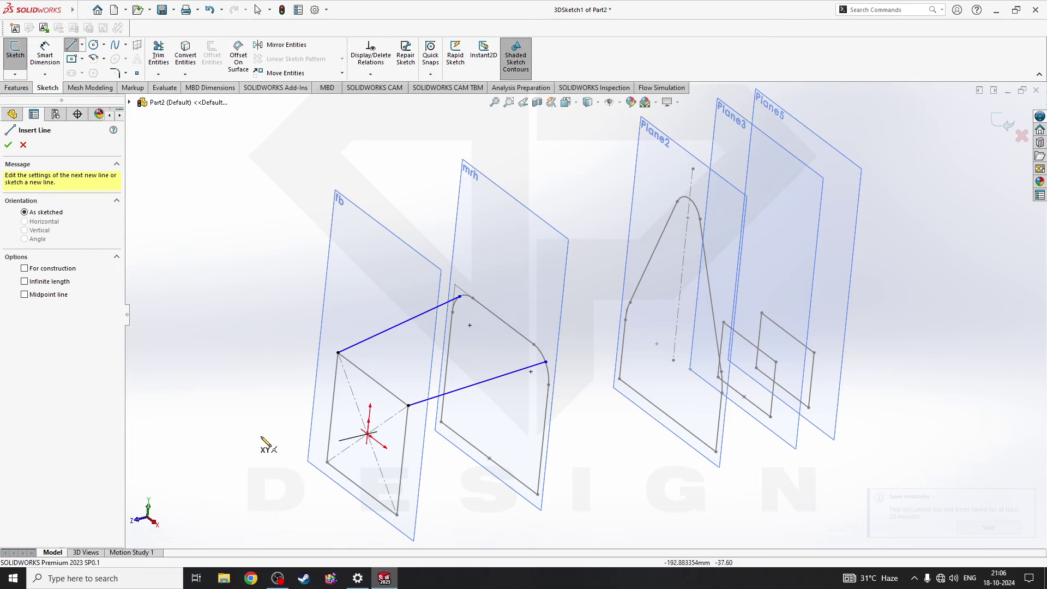
left_click(396, 514)
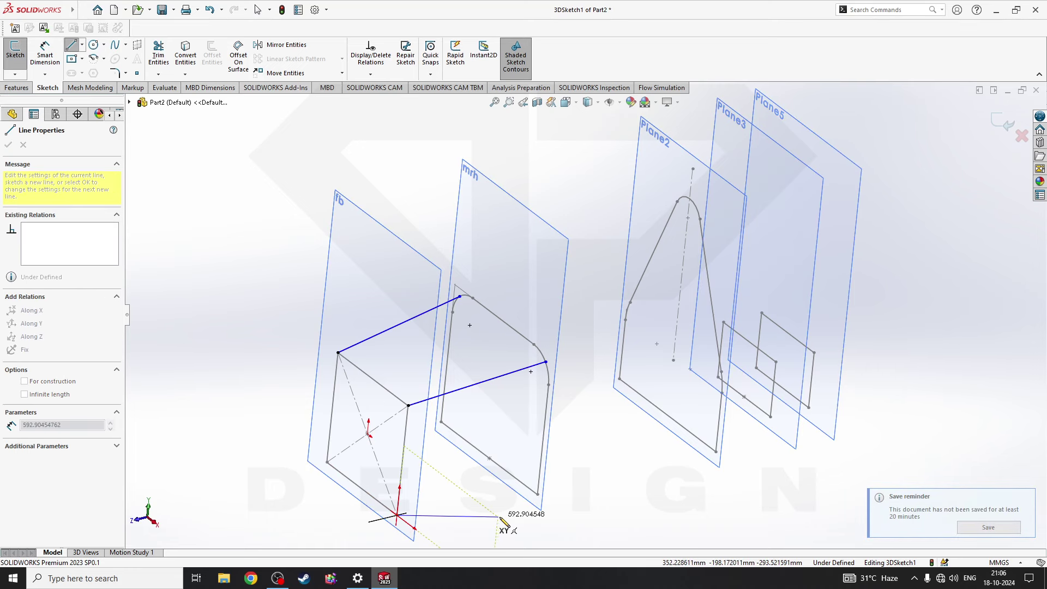
left_click(537, 494)
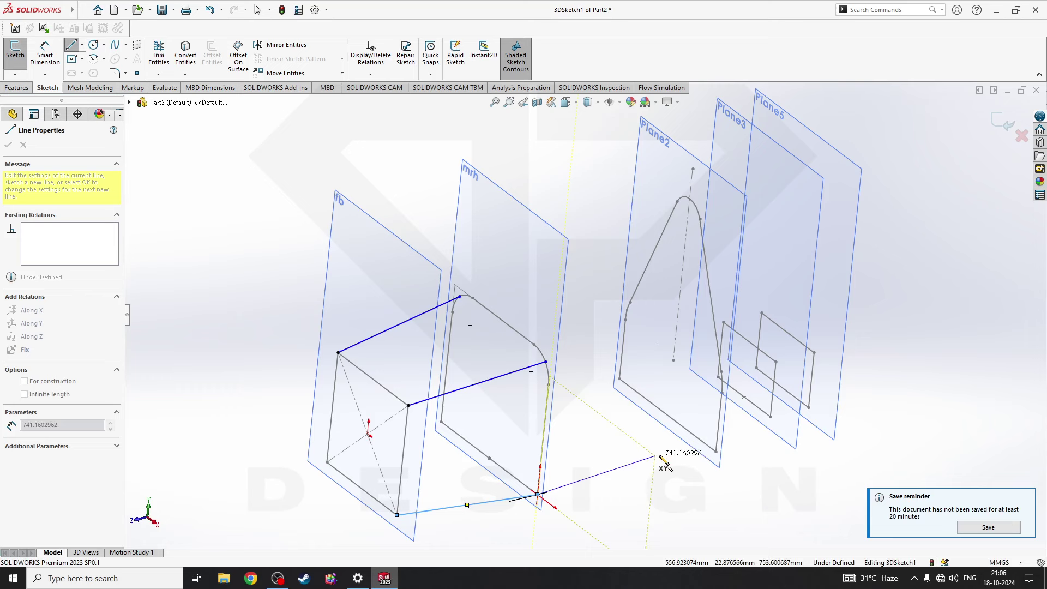
left_click(716, 452)
left_click(770, 417)
key("Escape")
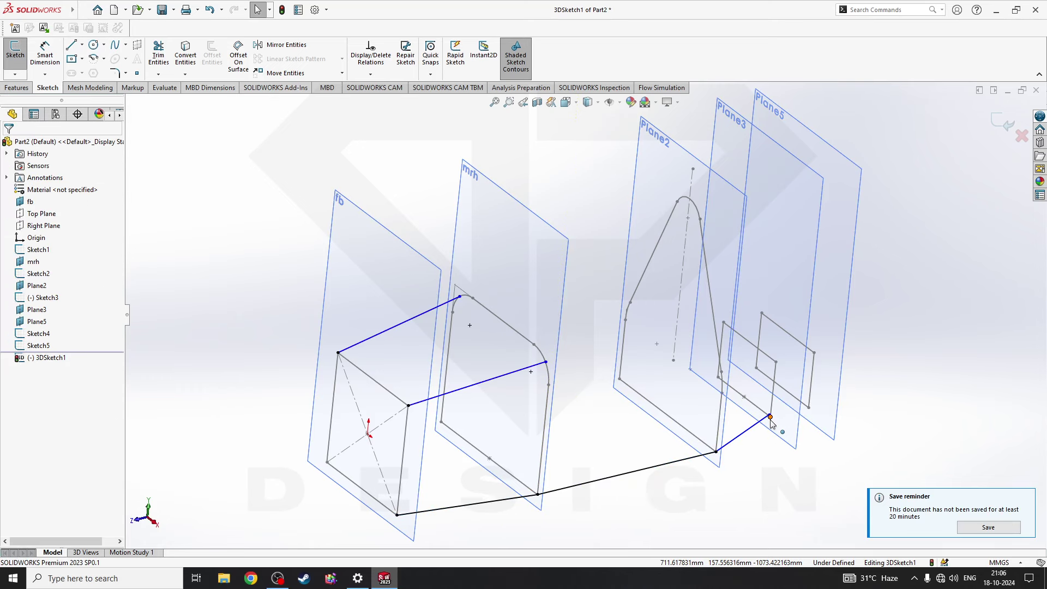
- Undo the last line and draw connected lines from the Plane2 profile's lower-right corner through the lower-right corners of the Plane3 and Plane5 rectangles
key("ctrl+z")
key("l")
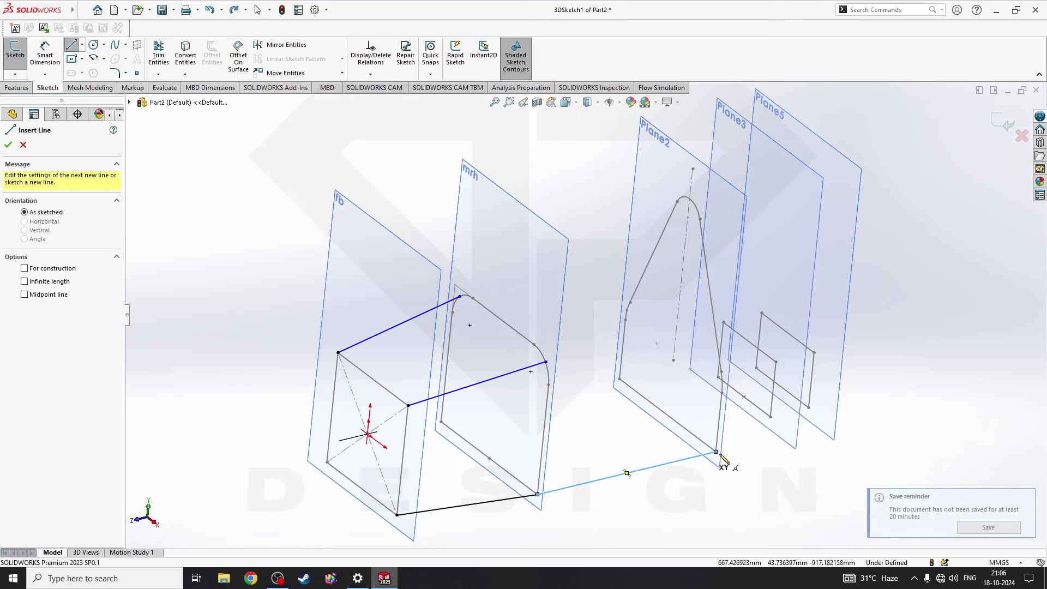
left_click(717, 451)
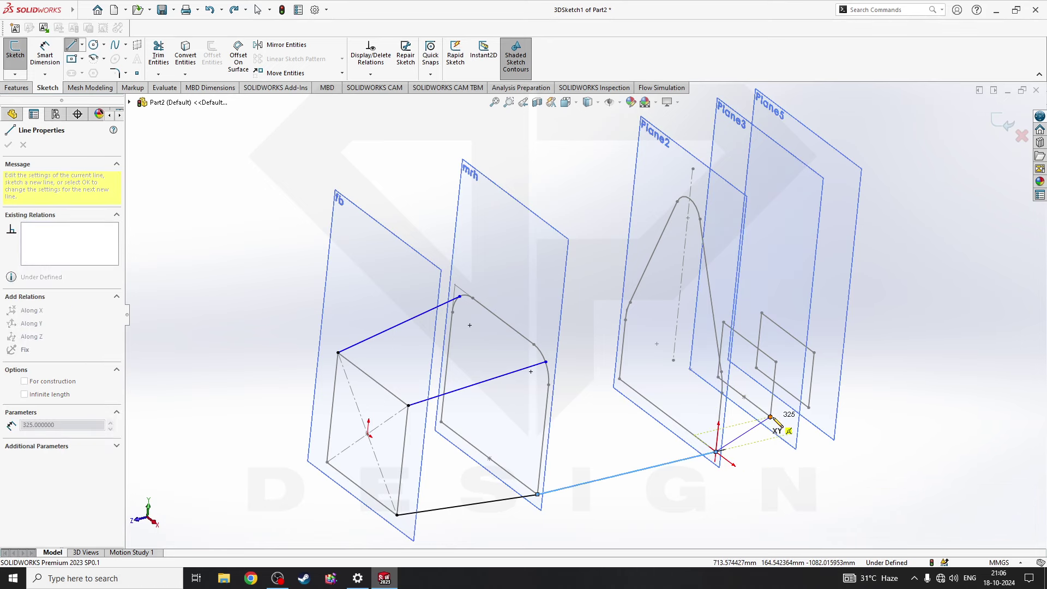
left_click(770, 417)
left_click(808, 408)
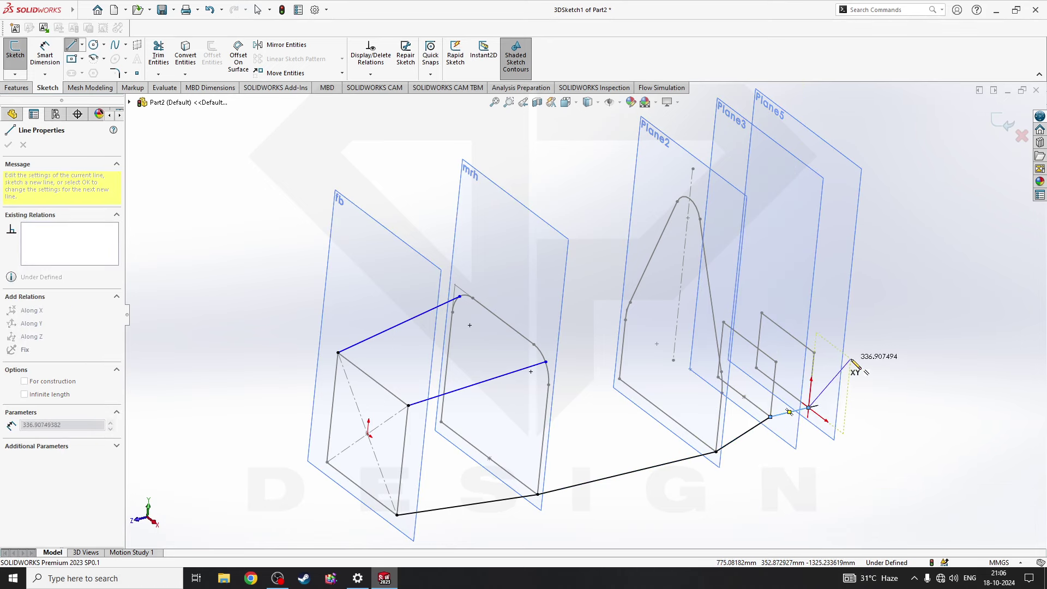
key("Escape")
- Draw connected lines from the Plane5 rectangle's upper-right corner through the Plane3 rectangle's and the Plane2 profile's right side to the rounded profile's upper-right arc
left_click(815, 354)
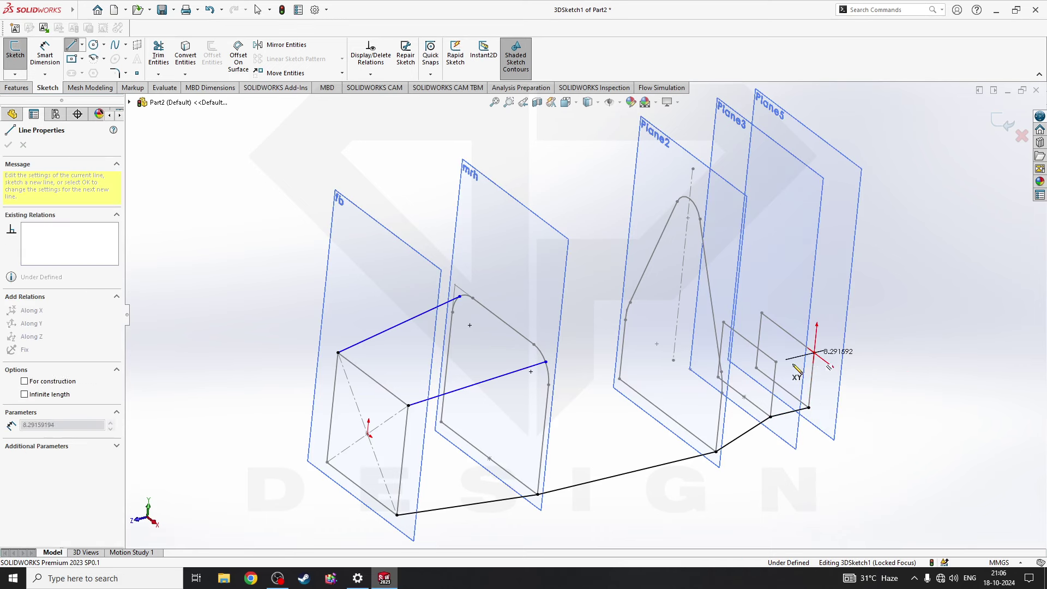
left_click(775, 362)
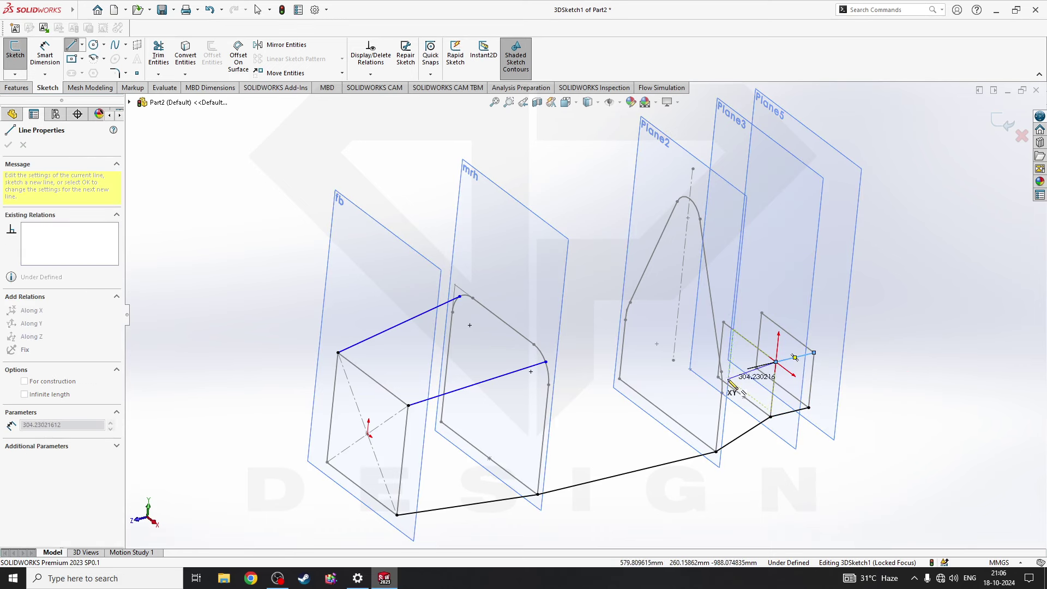
left_click(722, 382)
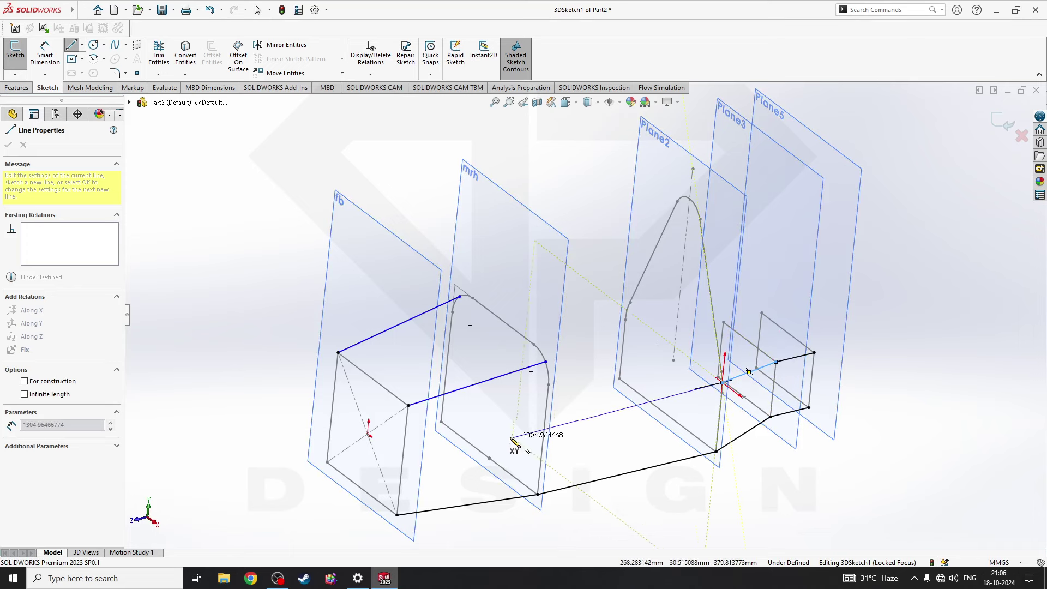
double_click(545, 362)
- Add two lines from the Plane2 side point to the rounded profile's right edge and back to the Plane2 profile's lower-right corner
mouse_move(699, 354)
middle_mouse_down()
mouse_move(518, 411)
mouse_move(546, 437)
middle_mouse_up()
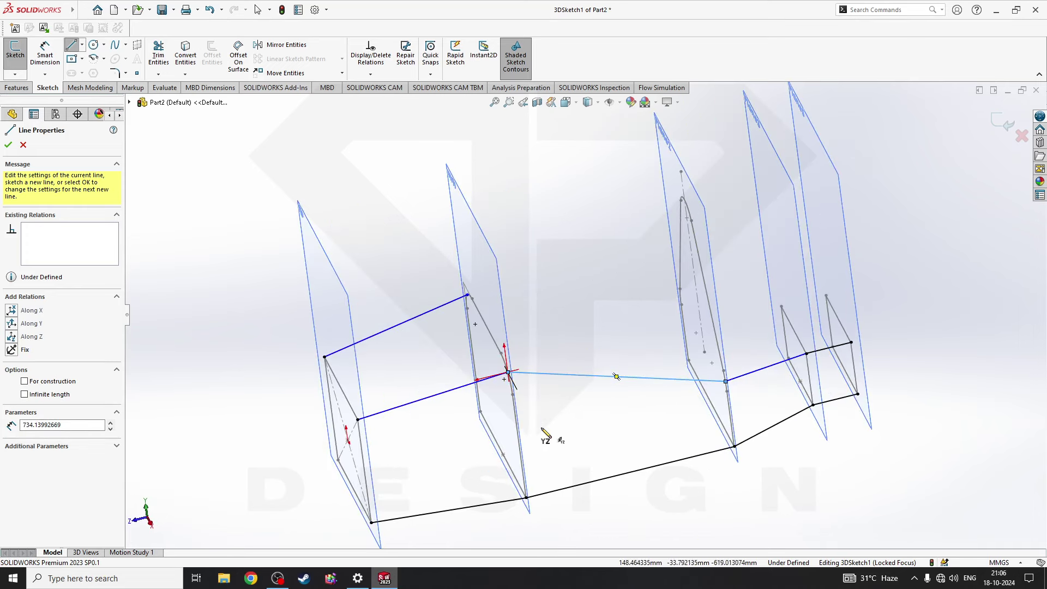
left_click(725, 381)
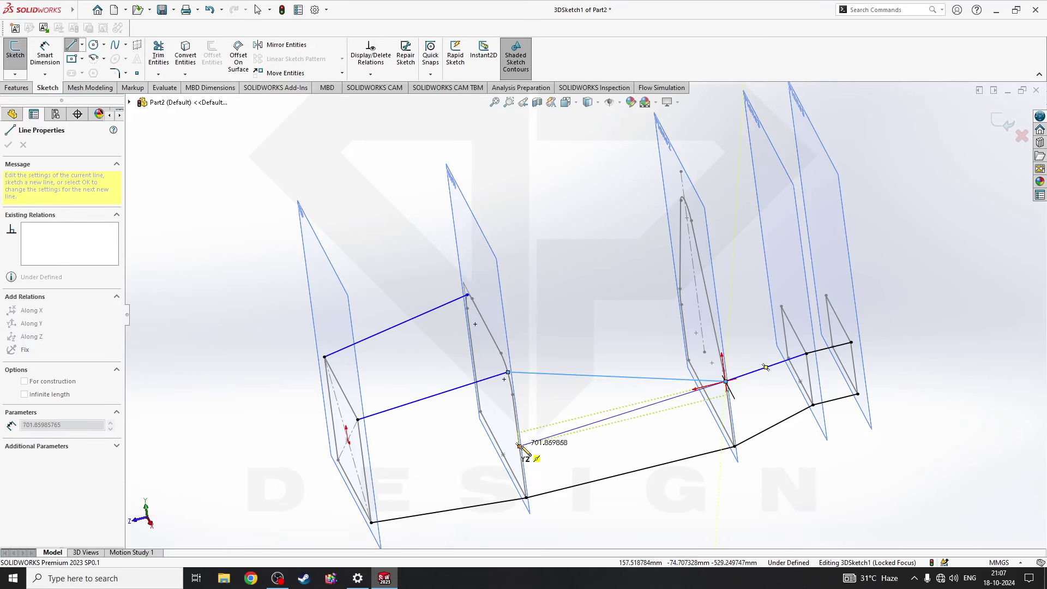
left_click(519, 446)
left_click(734, 446)
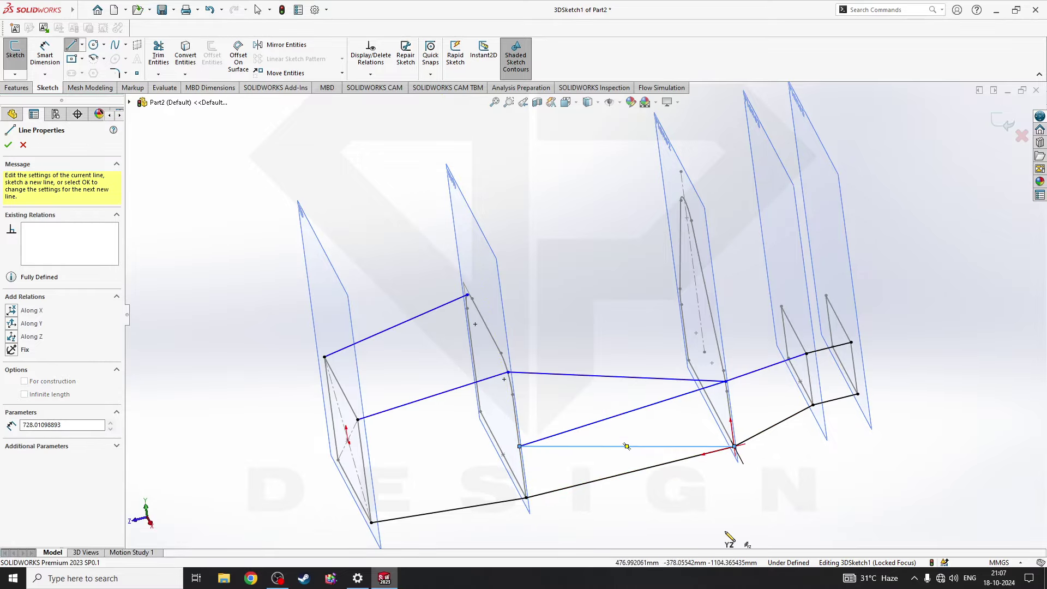
key("Escape")
- Examine the connecting lines between the five profiles from both sides and several angles
mouse_move(610, 342)
middle_mouse_down()
mouse_move(526, 367)
mouse_move(635, 442)
mouse_move(588, 488)
mouse_move(645, 454)
middle_mouse_up()
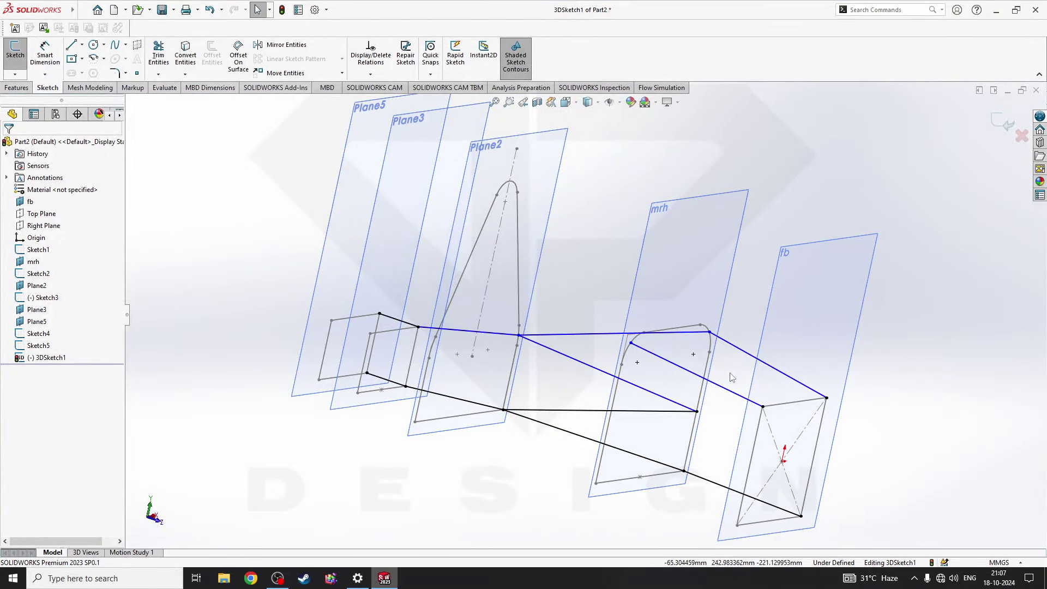
mouse_move(731, 377)
middle_mouse_down()
mouse_move(612, 367)
mouse_move(692, 479)
mouse_move(695, 470)
middle_mouse_up()
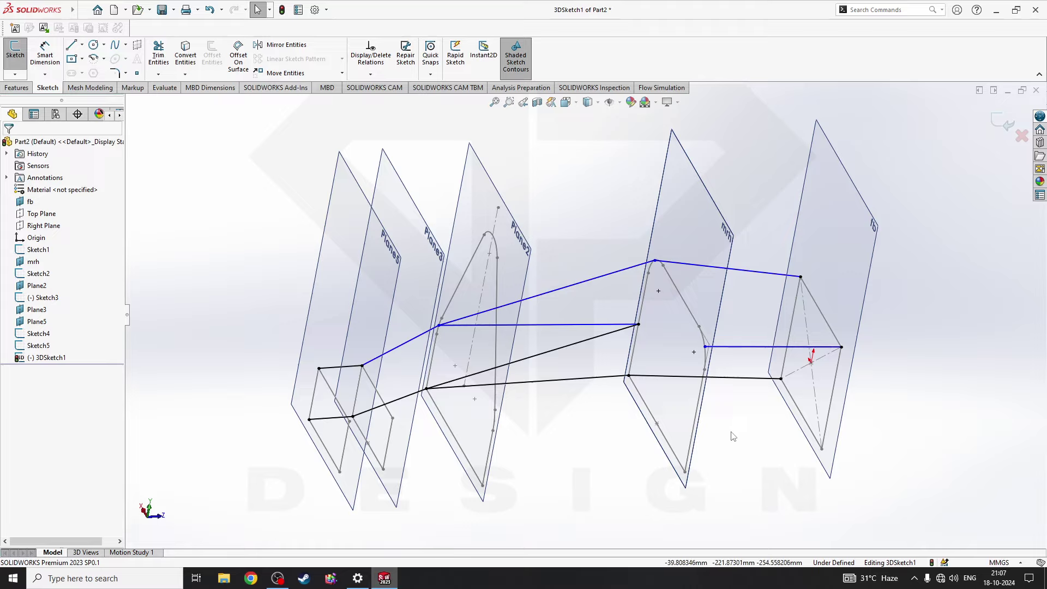
mouse_move(729, 433)
middle_mouse_down()
mouse_move(741, 397)
mouse_move(681, 376)
middle_mouse_up()
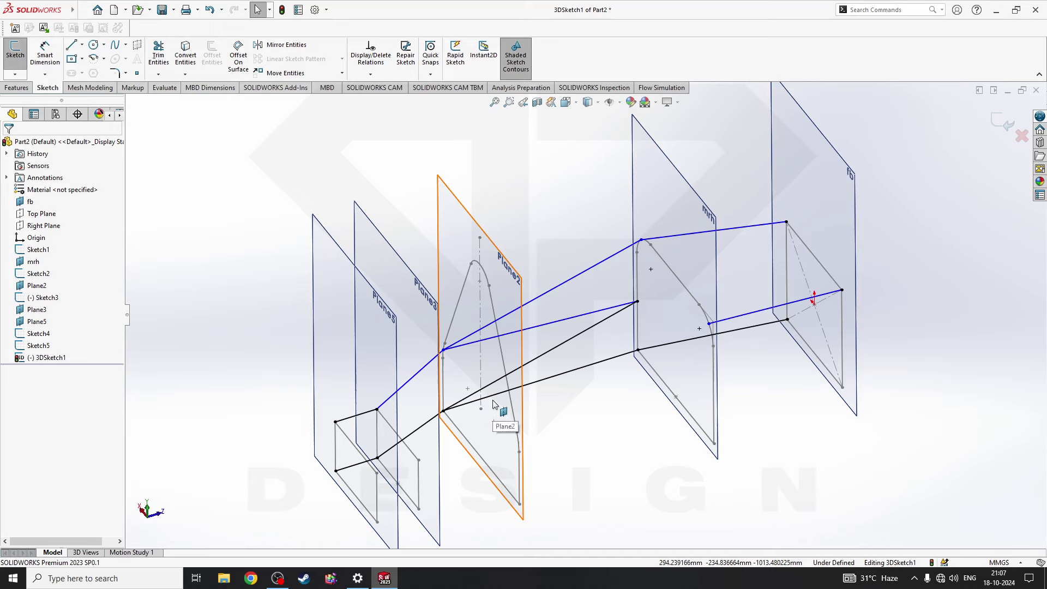
mouse_move(498, 405)
middle_mouse_down()
mouse_move(560, 398)
mouse_move(740, 317)
middle_mouse_up()
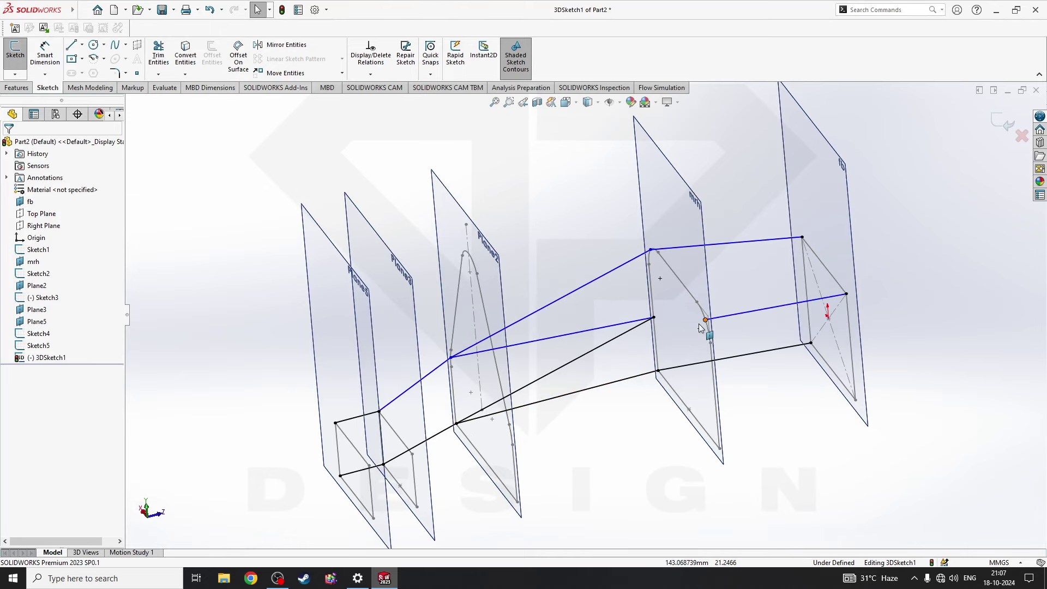
middle_click_drag(474, 257, 647, 402)
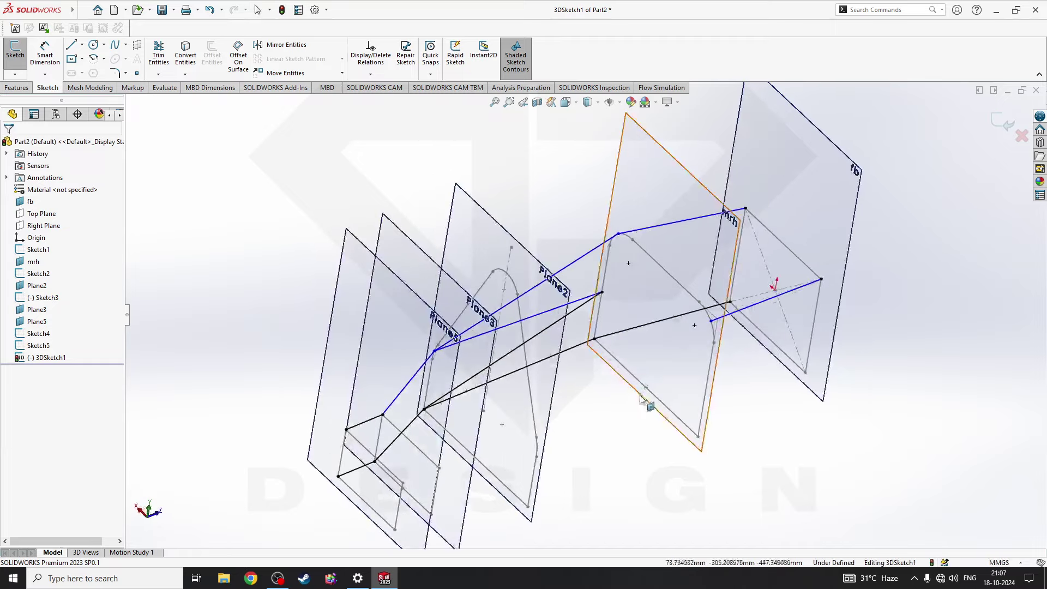
middle_click_drag(707, 480, 578, 419)
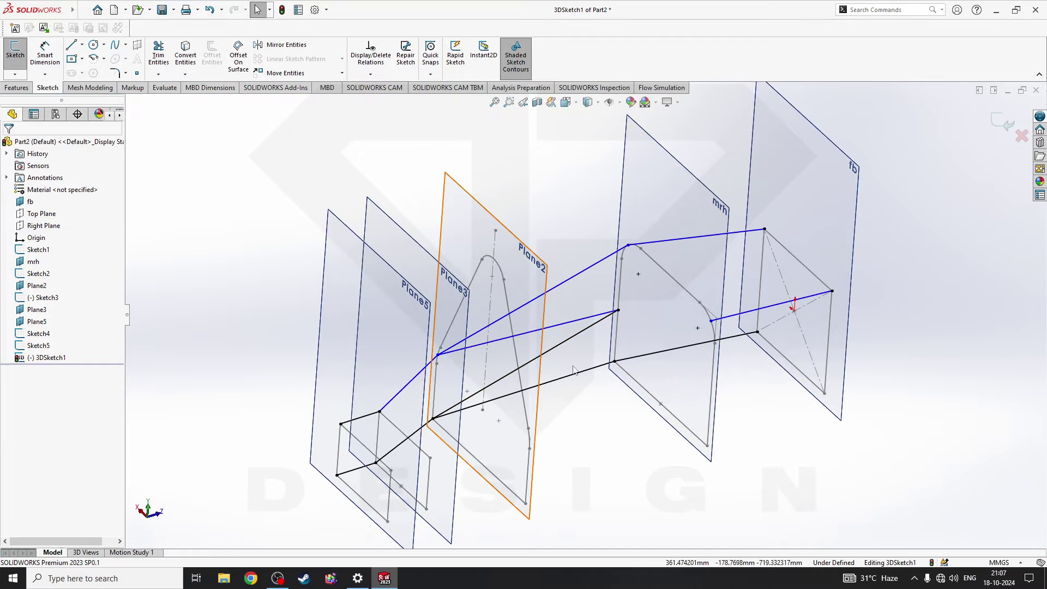
mouse_move(829, 348)
middle_mouse_down()
mouse_move(605, 438)
mouse_move(623, 465)
middle_mouse_up()
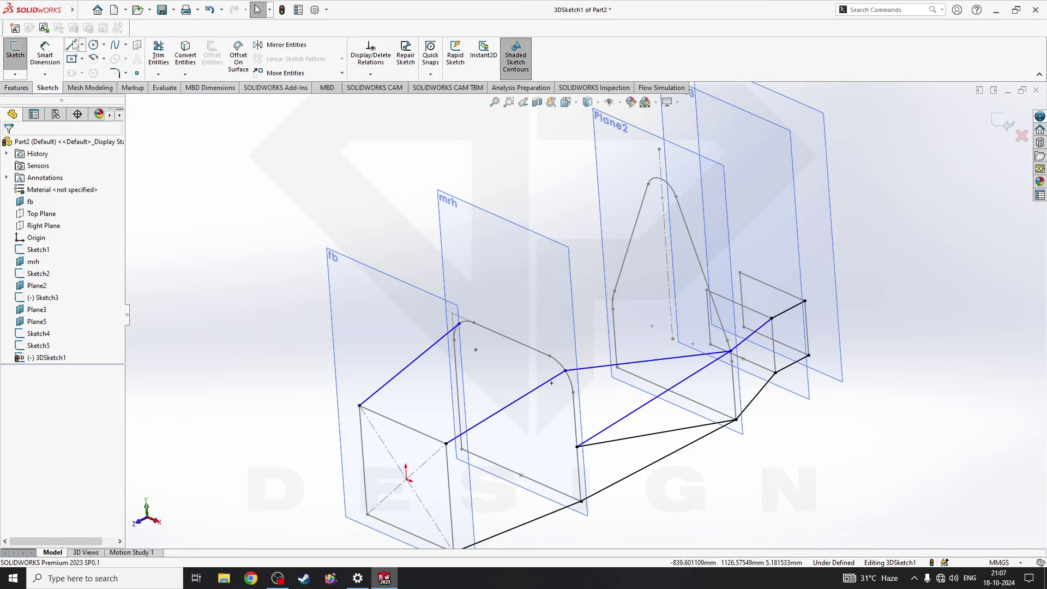
- Draw two lines from the rounded profile's upper-right arc to a free point and on to the square's upper-right corner, the second about 325 mm long
left_click(72, 45)
left_click(567, 371)
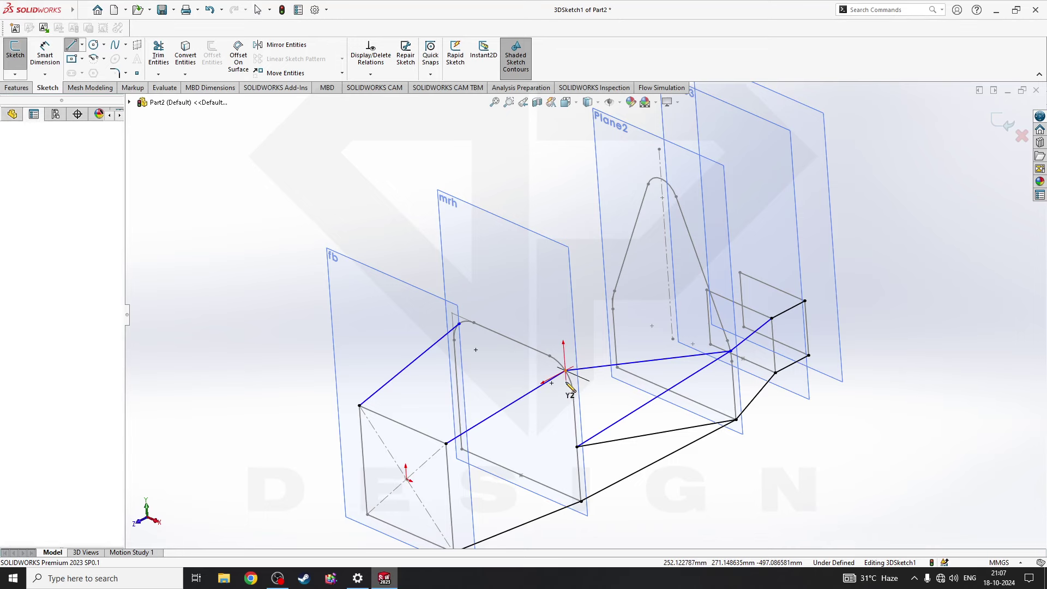
left_click(521, 465)
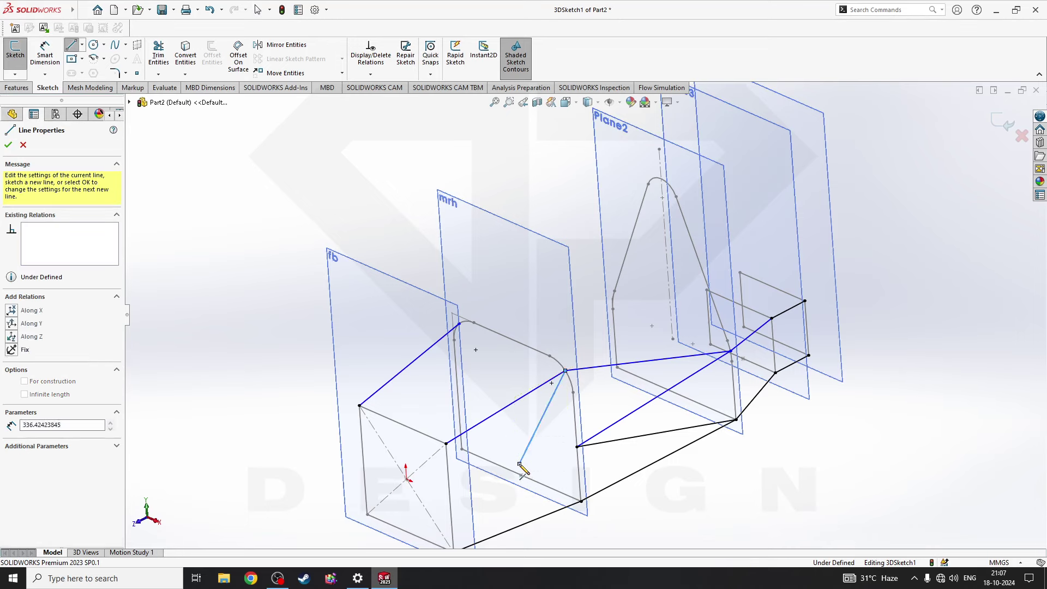
left_click(446, 443)
key("Escape")
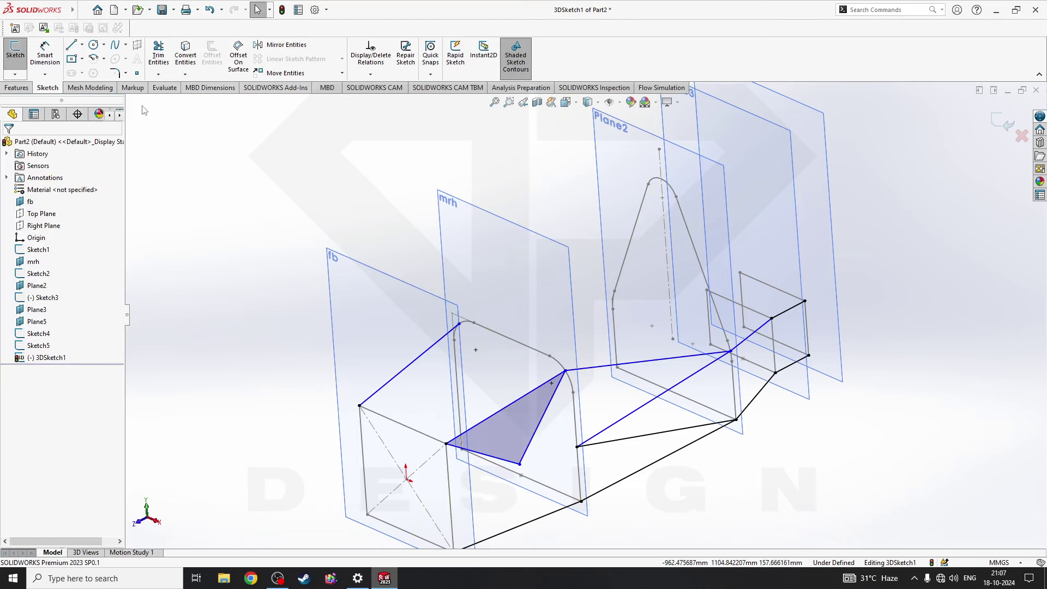
- Connect the free point to the square's lower-right corner, the rounded profile's lower-right corner and the brace point on its right edge
left_click(72, 47)
scroll(474, 513, "up", 1)
scroll(492, 505, "down", 1)
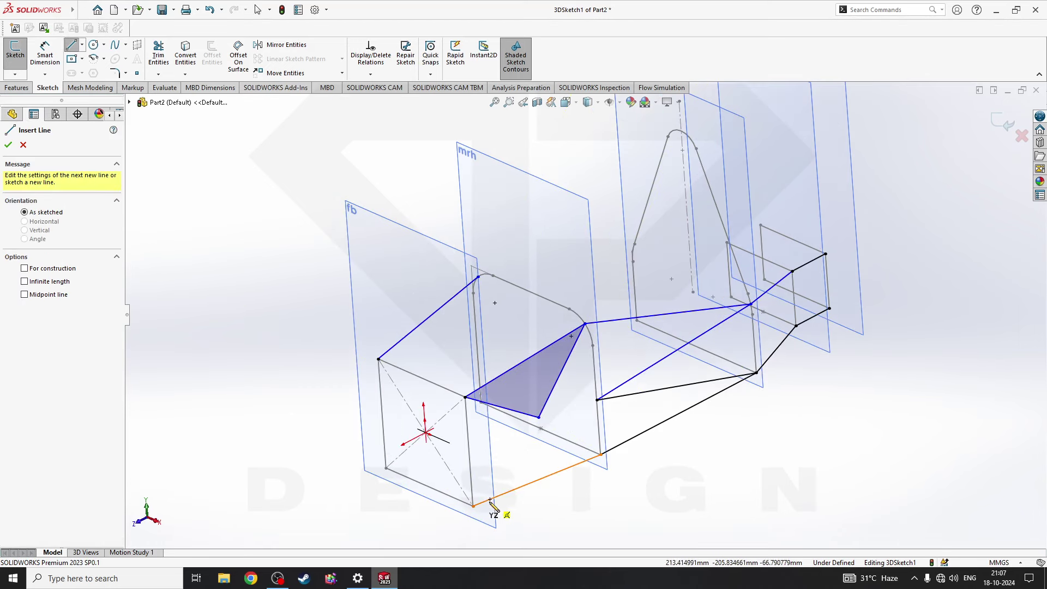
left_click(473, 506)
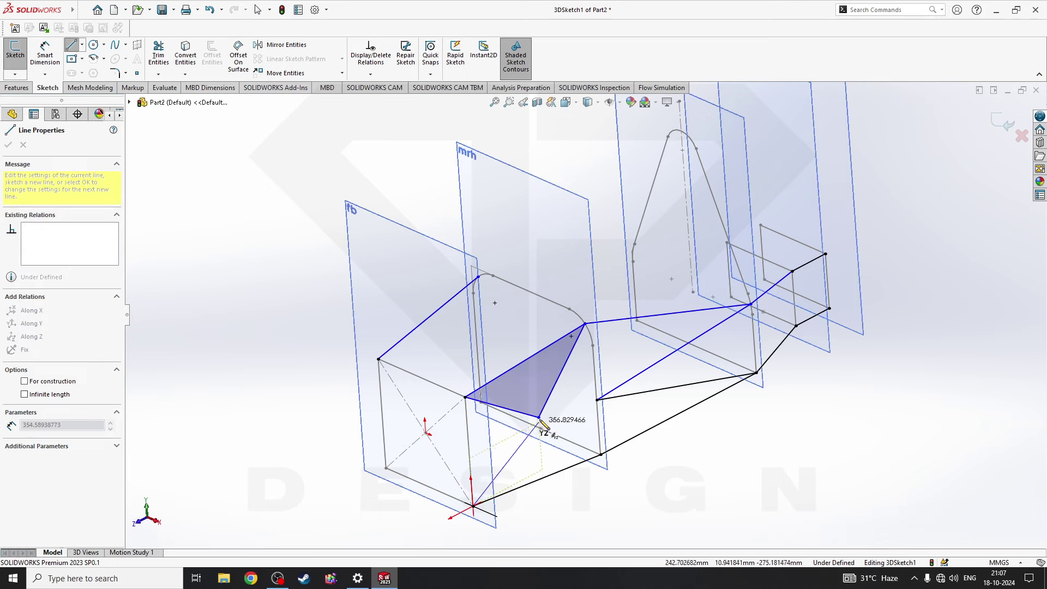
left_click(600, 454)
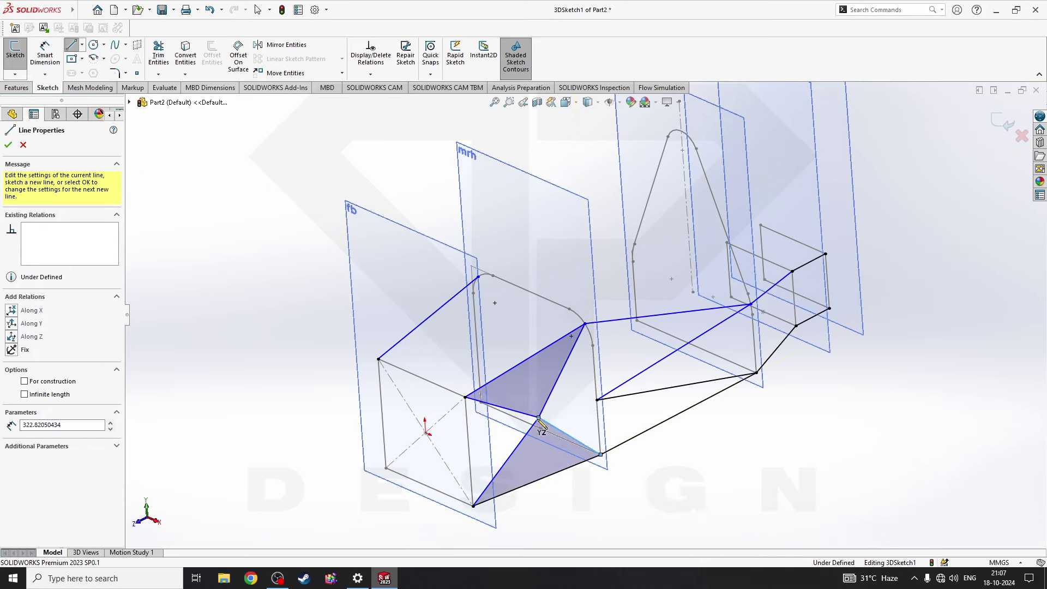
left_click(597, 400)
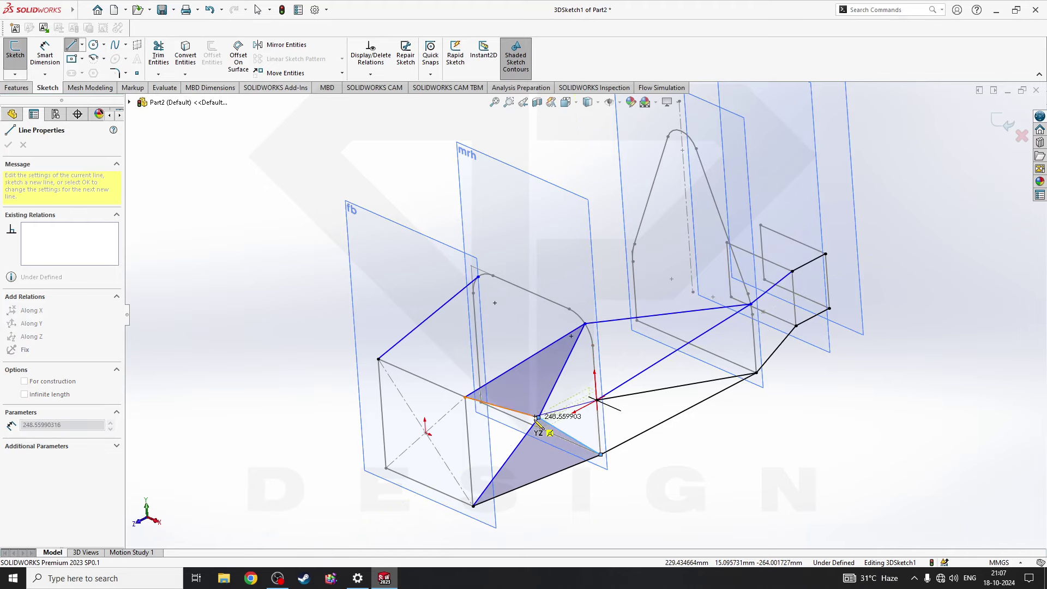
key("Escape")
- Examine the side bracing between the fb and mrh profiles and the remaining connections from several angles
middle_click_drag(545, 425, 671, 418)
mouse_move(657, 403)
left_mouse_down()
mouse_move(692, 424)
mouse_move(666, 419)
left_mouse_up()
left_click(680, 427)
middle_click_drag(681, 432, 661, 451)
scroll(645, 404, "down", 5)
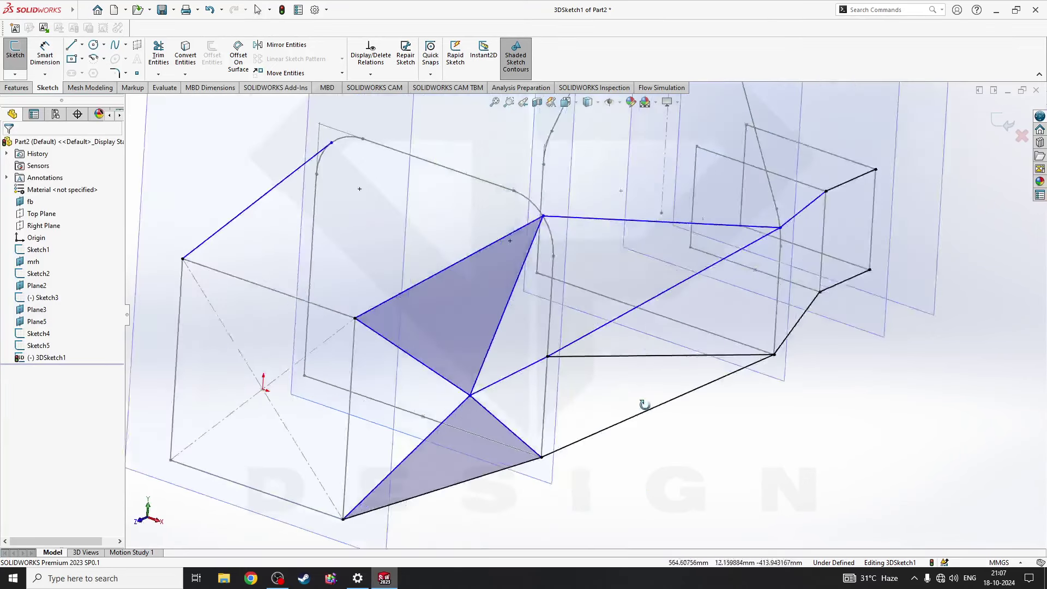
scroll(558, 400, "up", 2)
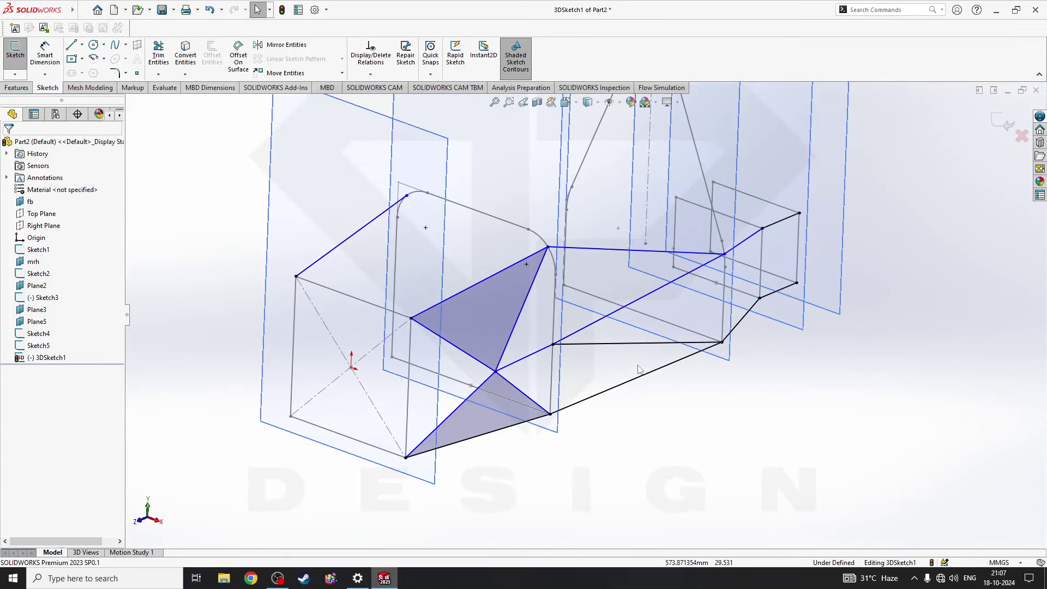
scroll(668, 328, "down", 1)
middle_click_drag(689, 359, 646, 364)
scroll(614, 435, "up", 2)
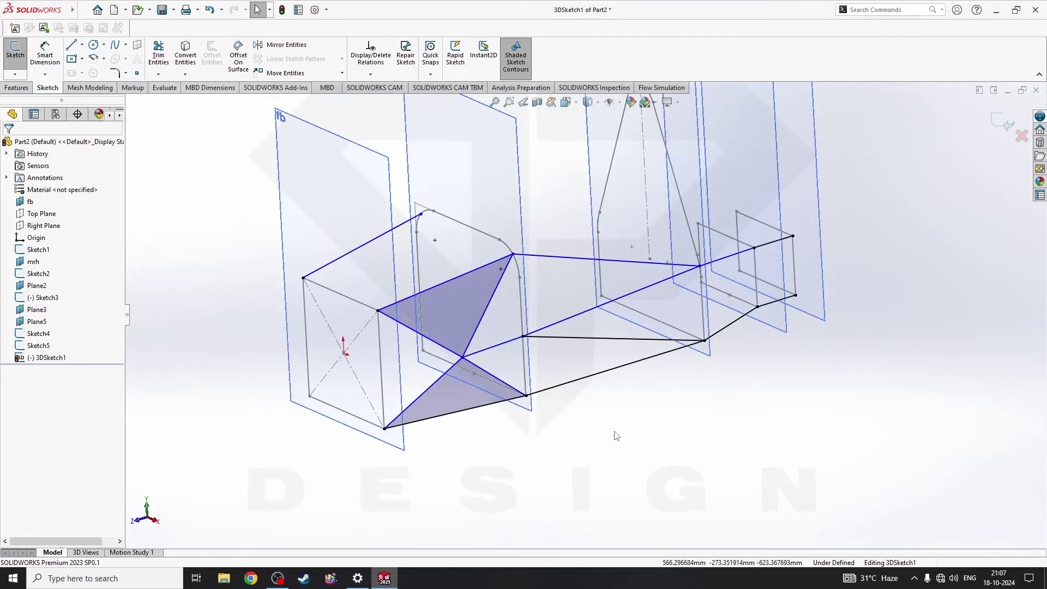
scroll(712, 192, "down", 1)
mouse_move(689, 229)
middle_mouse_down()
mouse_move(640, 268)
mouse_move(671, 271)
mouse_move(655, 272)
middle_mouse_up()
scroll(627, 278, "up", 3)
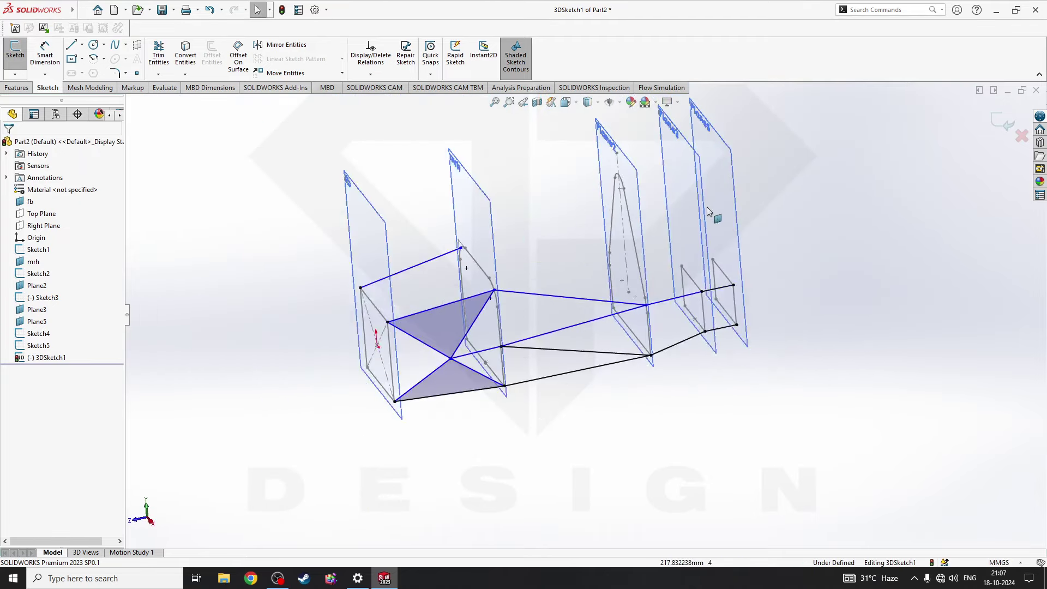
- Draw a line from the right end of the Plane2 profile's top arc to the Plane3 rectangle's upper-right corner
scroll(731, 177, "down", 2)
left_click(71, 44)
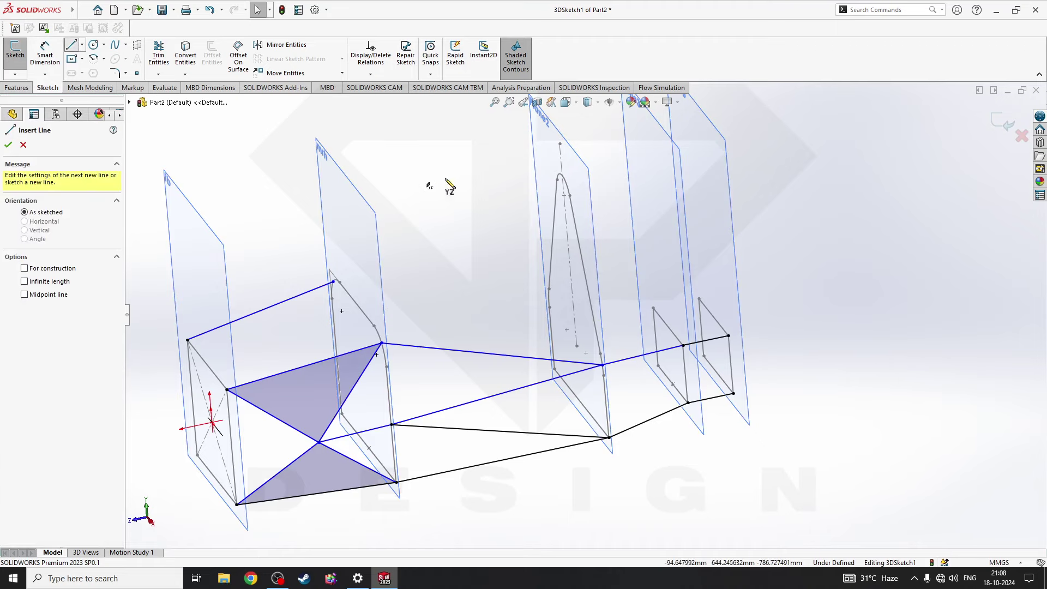
left_click(570, 195)
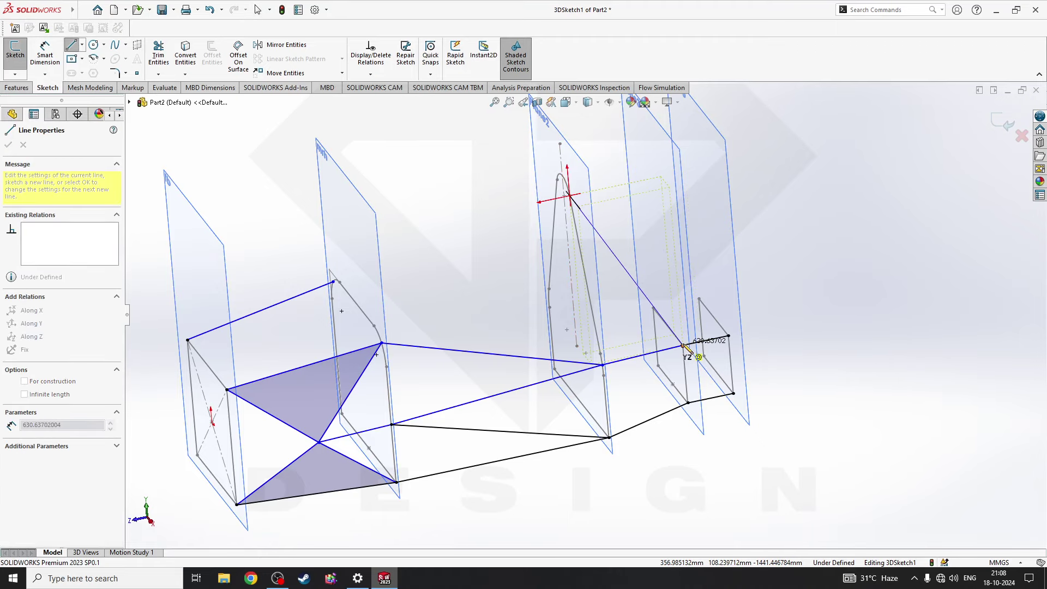
left_click(683, 346)
key("Escape")
- Draw a line from the left end of the Plane2 profile's top arc to the Plane3 rectangle's upper-left corner
mouse_move(721, 305)
middle_mouse_down()
mouse_move(463, 303)
mouse_move(498, 430)
middle_mouse_up()
left_click(70, 44)
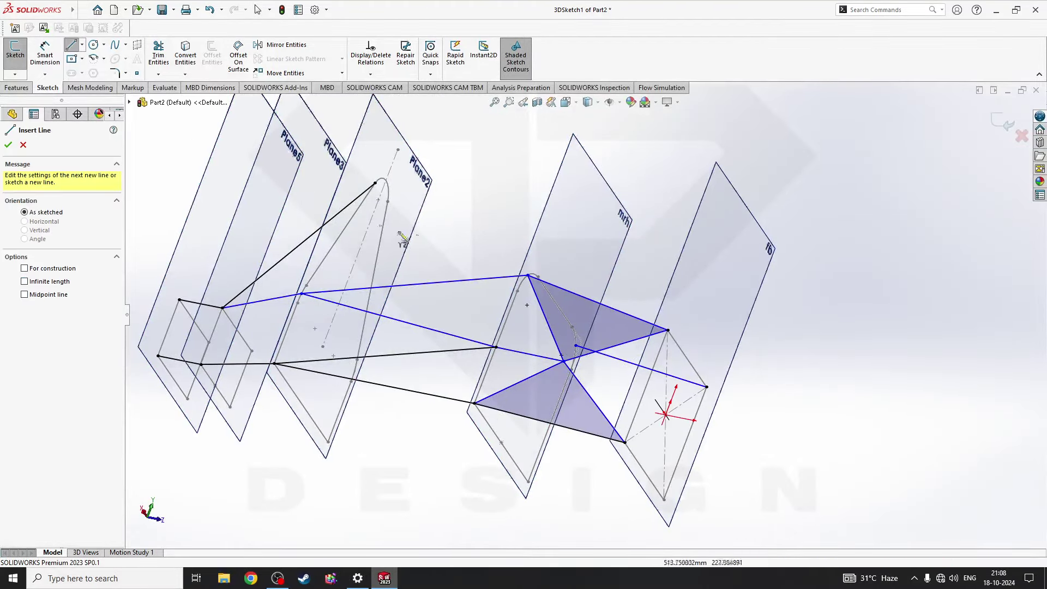
left_click(386, 201)
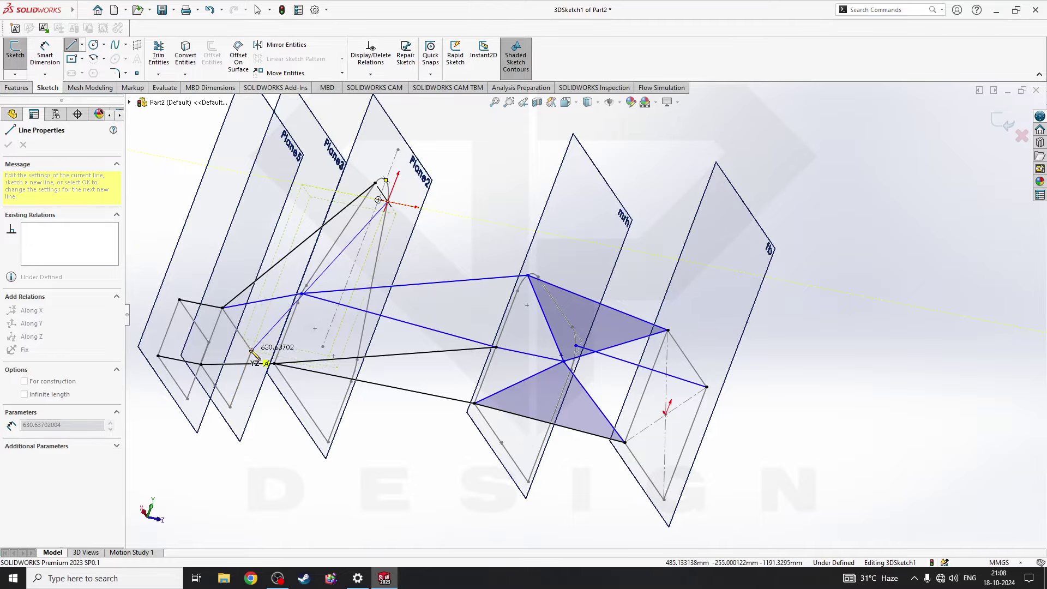
left_click(252, 351)
key("Escape")
mouse_move(580, 321)
middle_mouse_down()
mouse_move(521, 329)
mouse_move(532, 338)
mouse_move(507, 346)
mouse_move(560, 405)
mouse_move(515, 414)
mouse_move(481, 406)
mouse_move(455, 491)
mouse_move(468, 465)
middle_mouse_up()
mouse_move(256, 439)
middle_mouse_down()
mouse_move(351, 447)
mouse_move(341, 455)
middle_mouse_up()
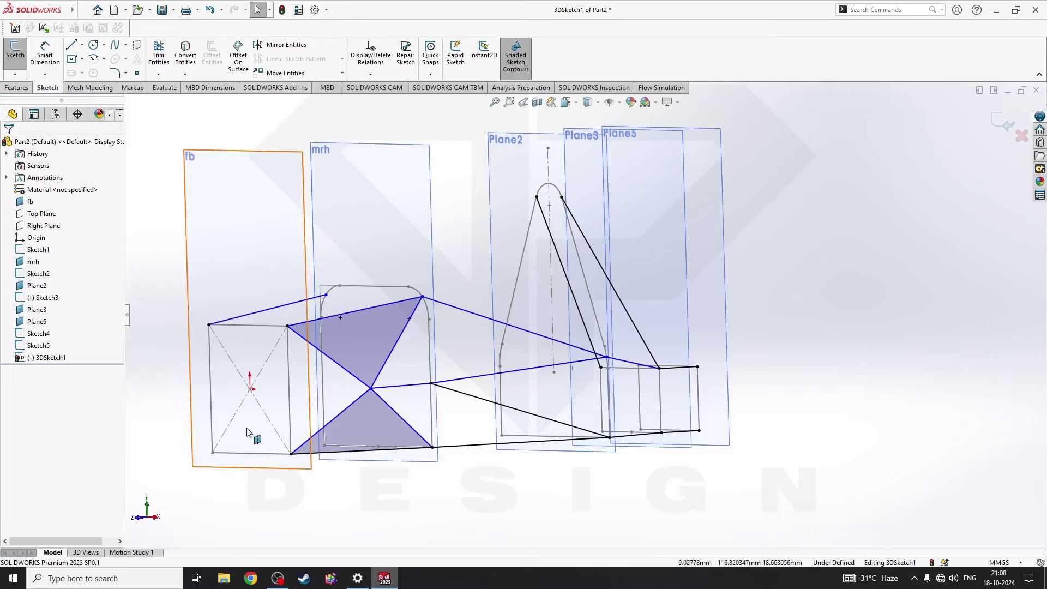
middle_click_drag(420, 417, 384, 455)
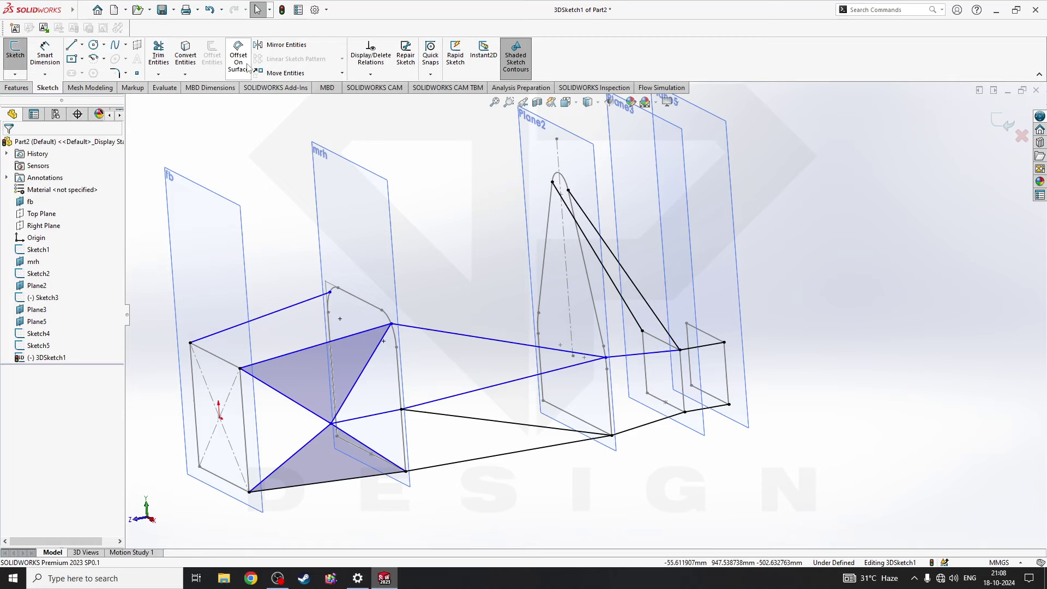
- Mirror twelve right-side longitudinal and bracing lines between the fb and Plane5 profiles about the Right Plane, keeping the originals
left_click(273, 46)
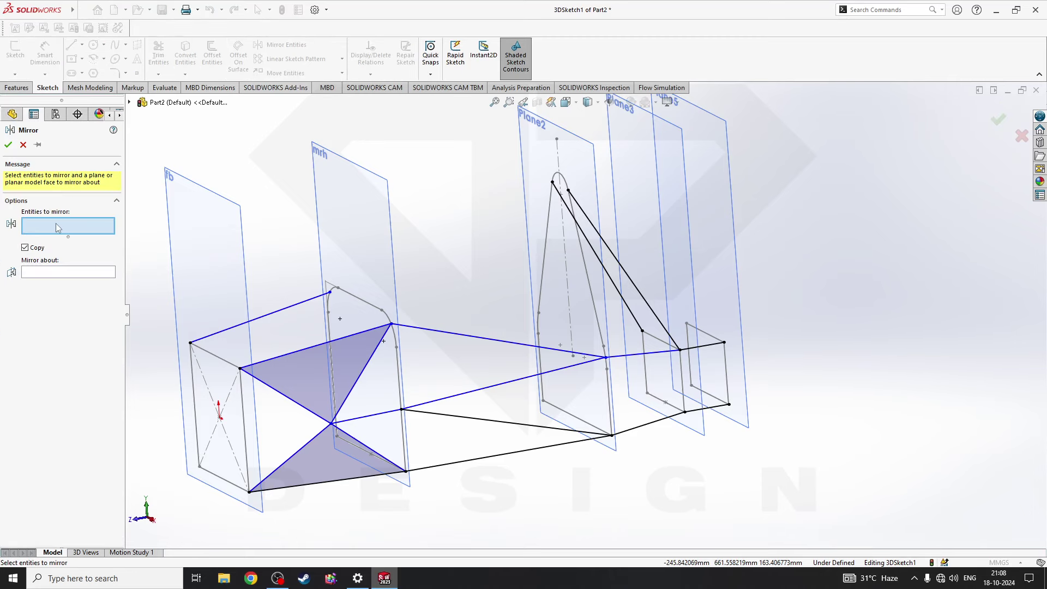
left_click(432, 336)
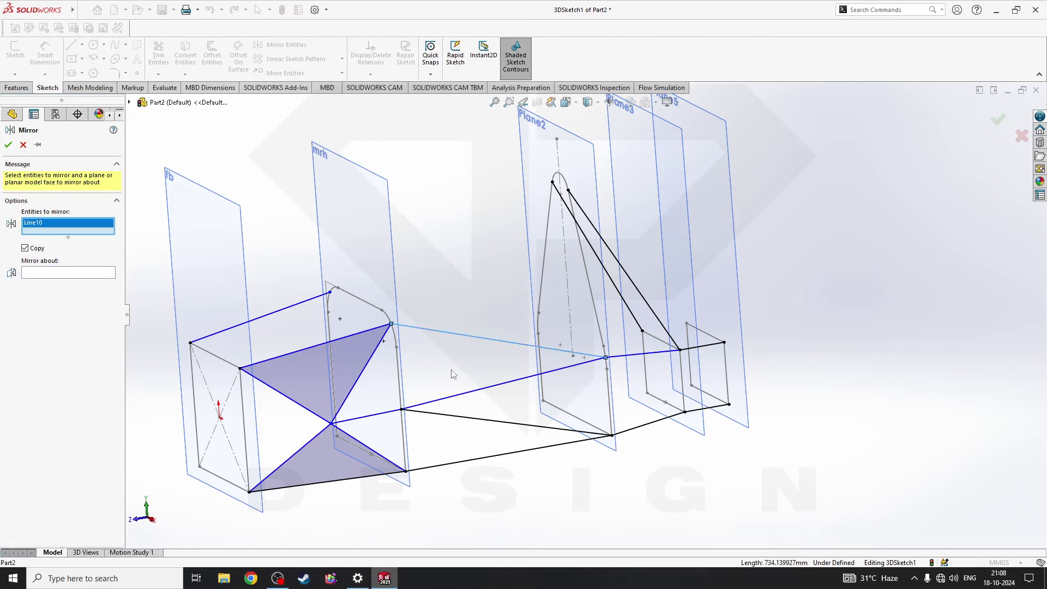
left_click(467, 394)
left_click(479, 419)
left_click(342, 383)
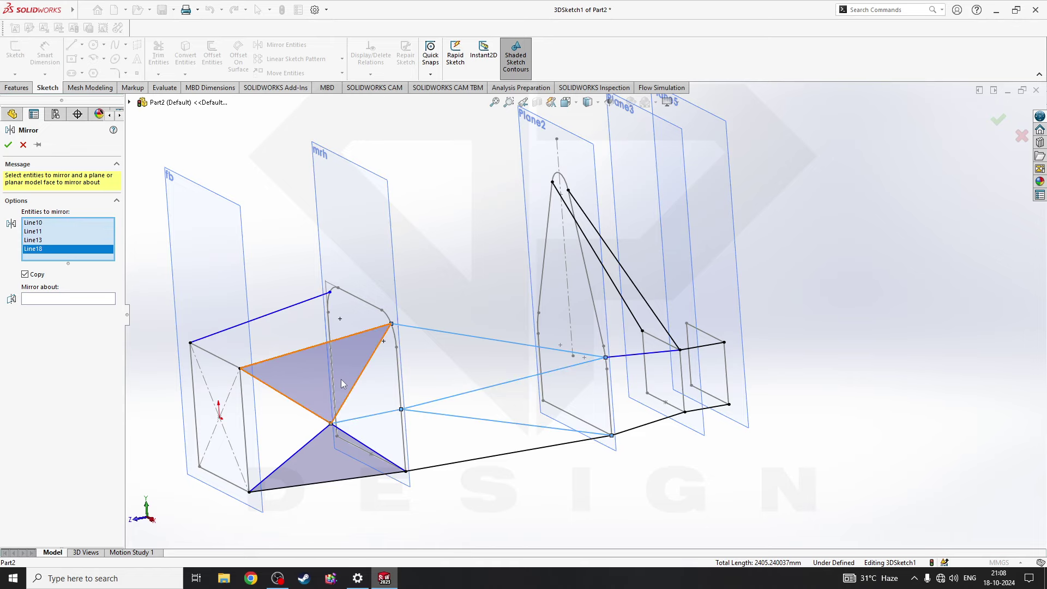
left_click(354, 385)
left_click(297, 402)
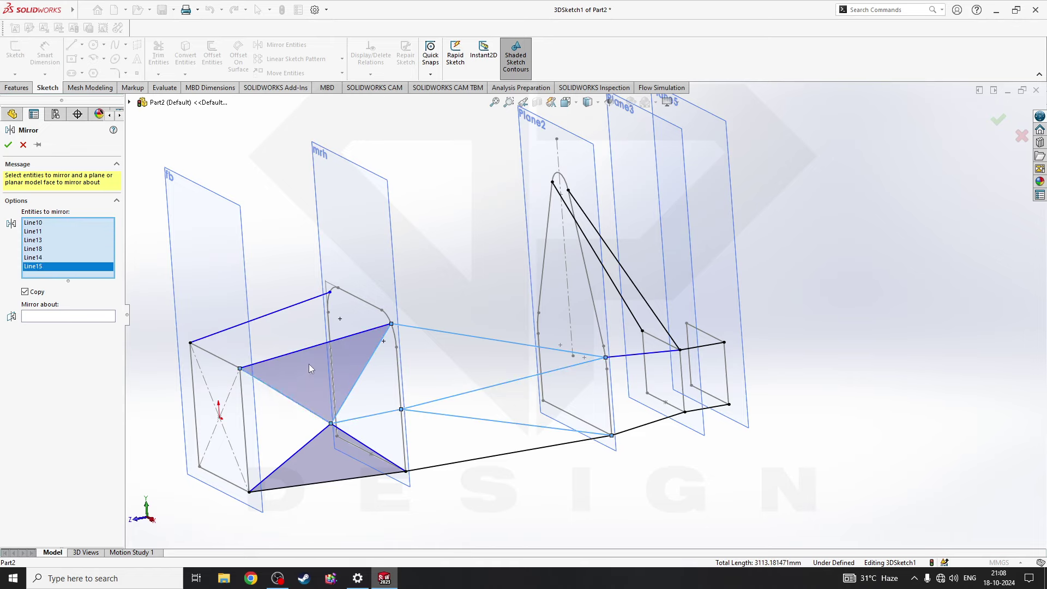
left_click(297, 451)
left_click(363, 442)
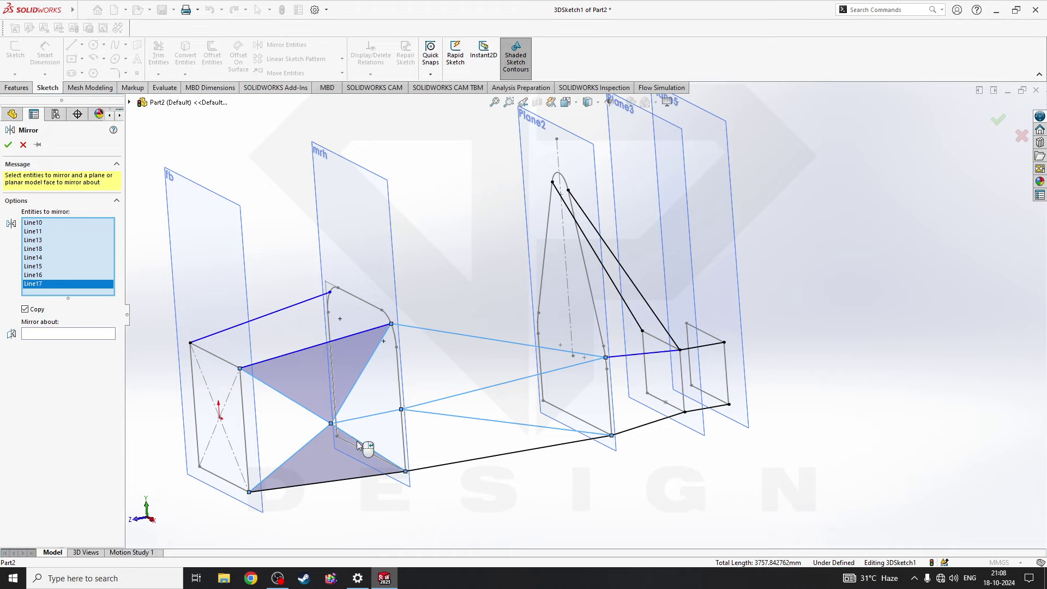
left_click(624, 356)
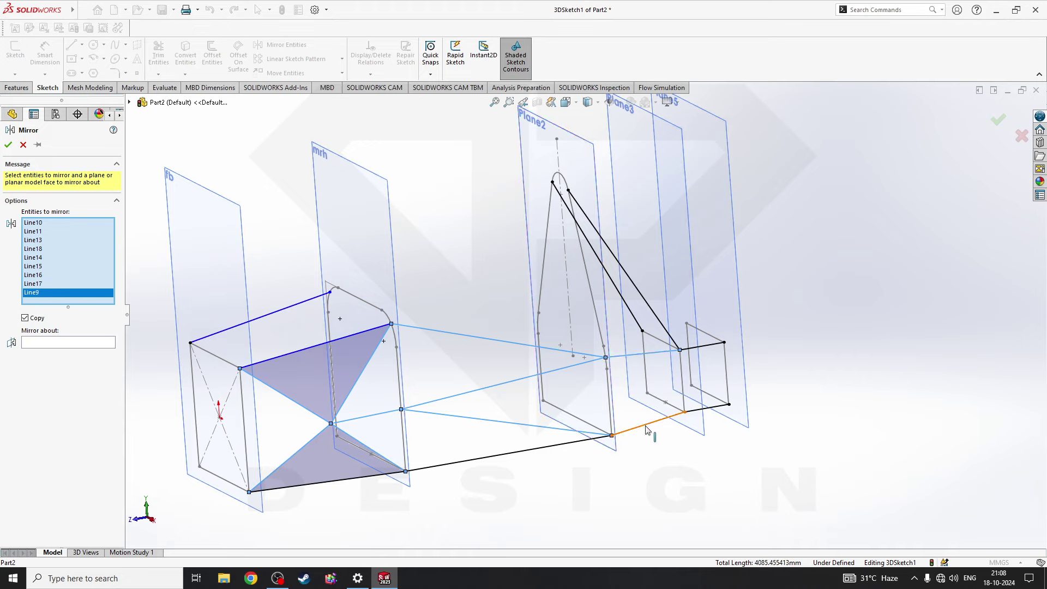
left_click(649, 423)
left_click(711, 344)
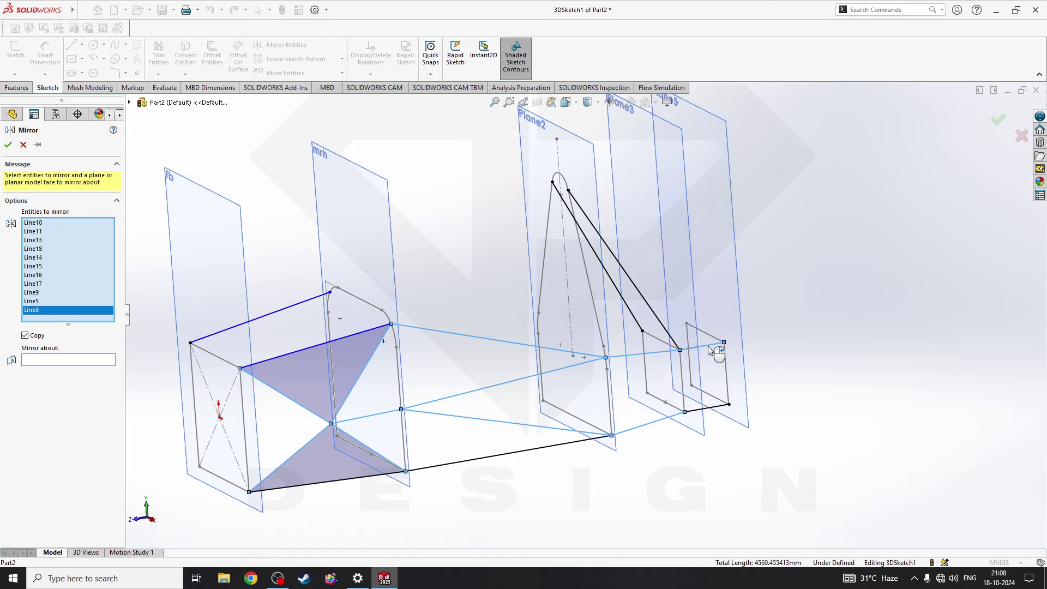
left_click(704, 408)
left_click(64, 370)
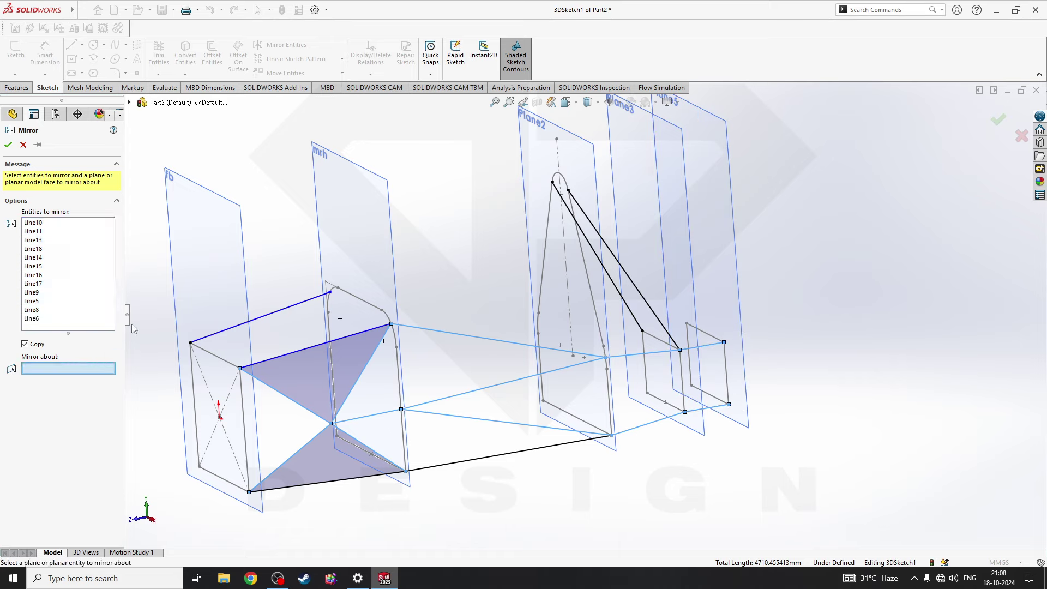
left_click(129, 103)
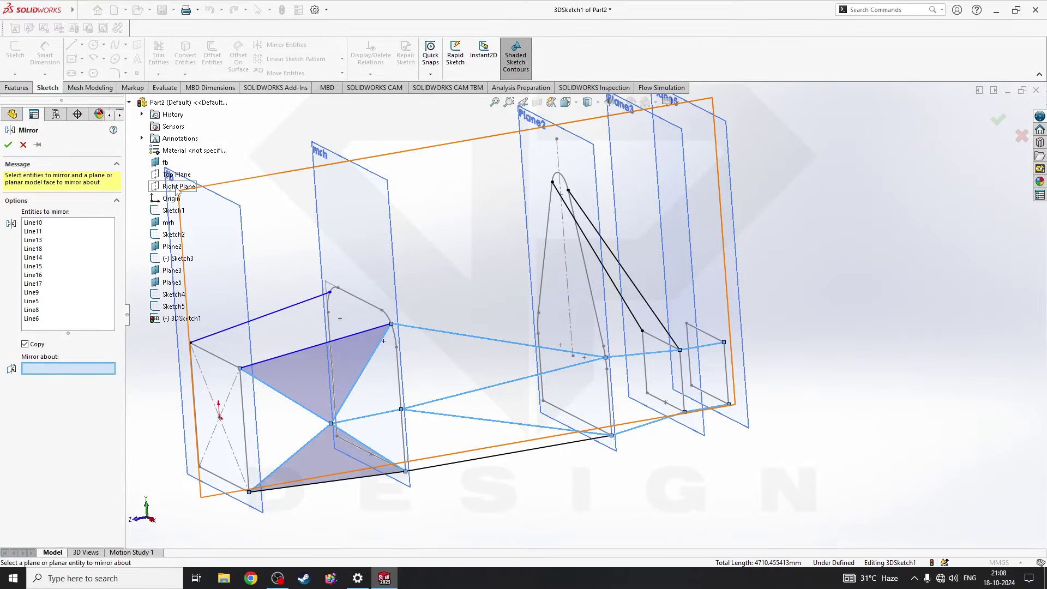
left_click(179, 186)
middle_click_drag(462, 270, 513, 376)
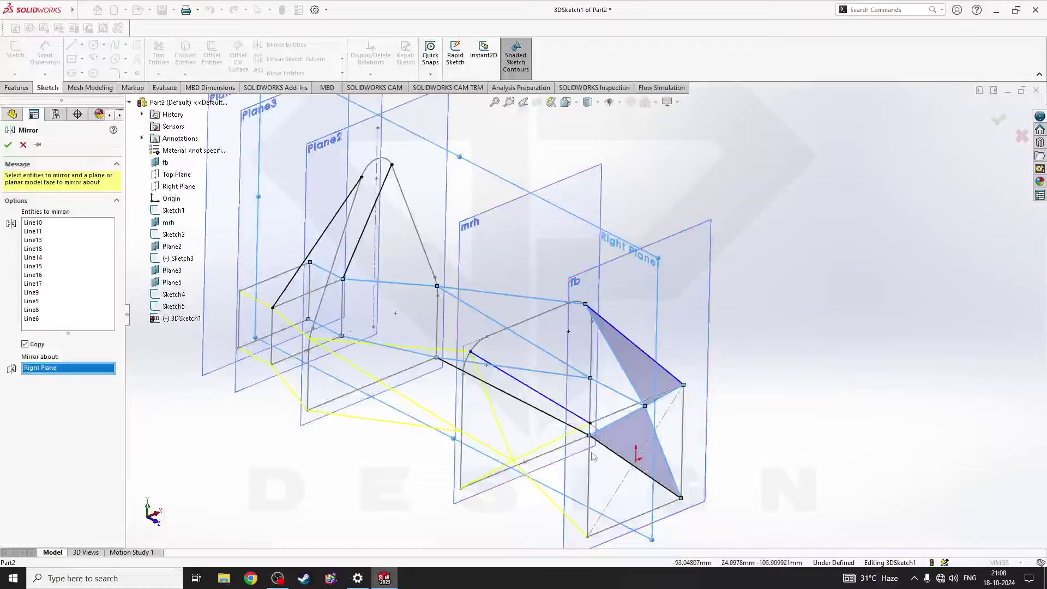
left_click(8, 145)
- Draw a line between the lower-left corners of the mrh and fb profiles, undoing the stray segment drawn past the fb corner
mouse_move(720, 371)
middle_mouse_down()
mouse_move(747, 355)
mouse_move(727, 322)
mouse_move(818, 335)
mouse_move(801, 304)
mouse_move(864, 413)
mouse_move(733, 398)
middle_mouse_up()
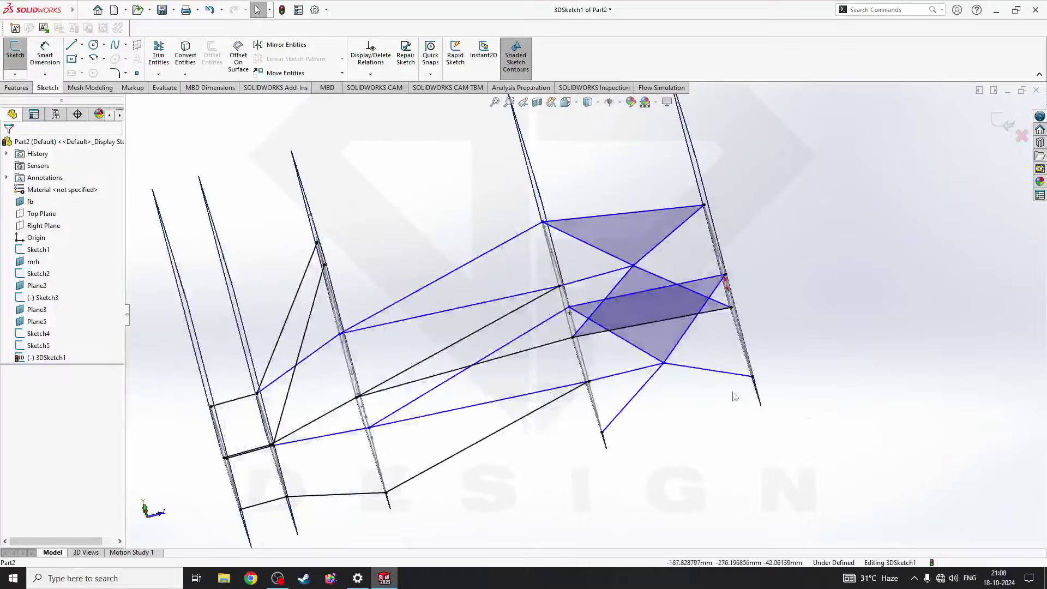
scroll(537, 310, "down", 2)
middle_click_drag(537, 310, 665, 311)
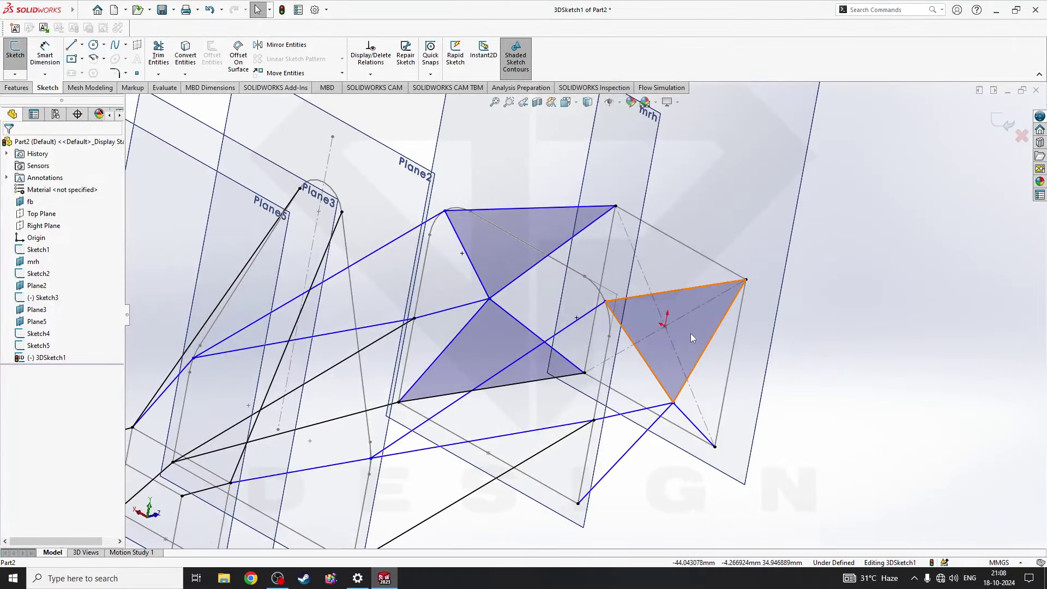
scroll(688, 329, "up", 3)
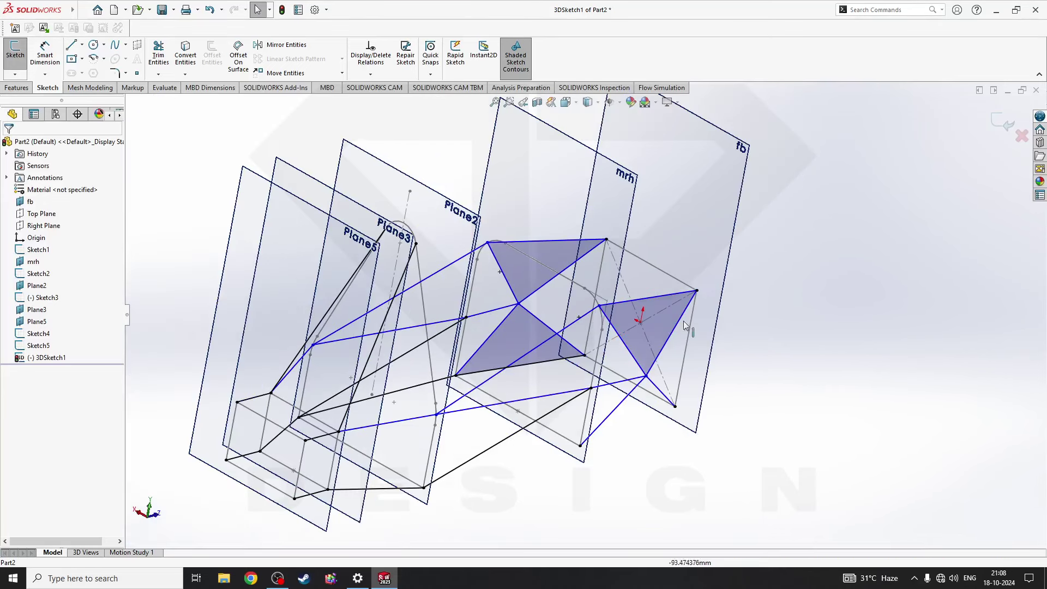
left_click(72, 47)
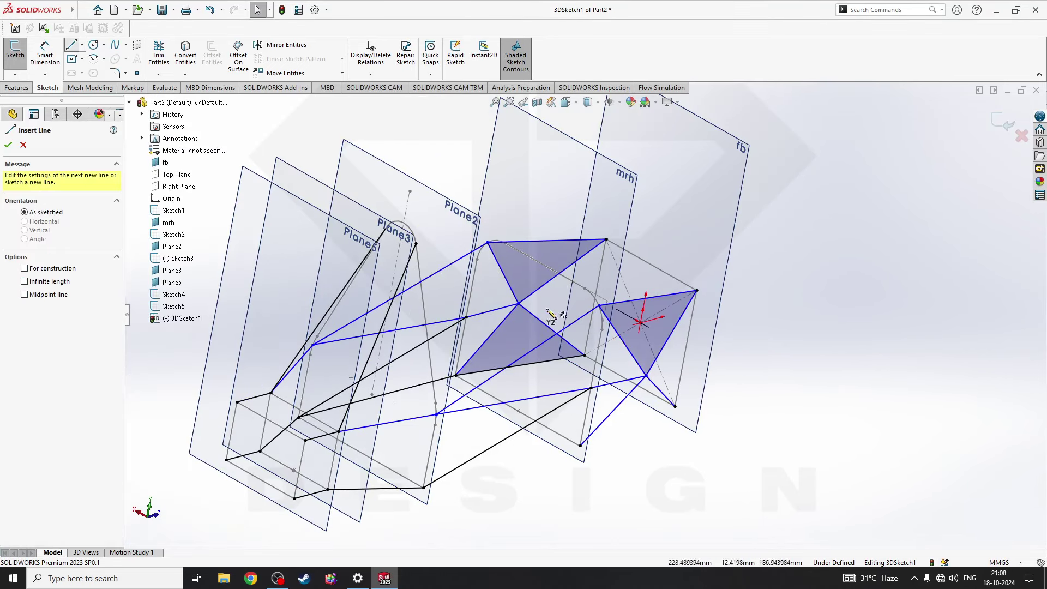
left_click(581, 445)
left_click(675, 406)
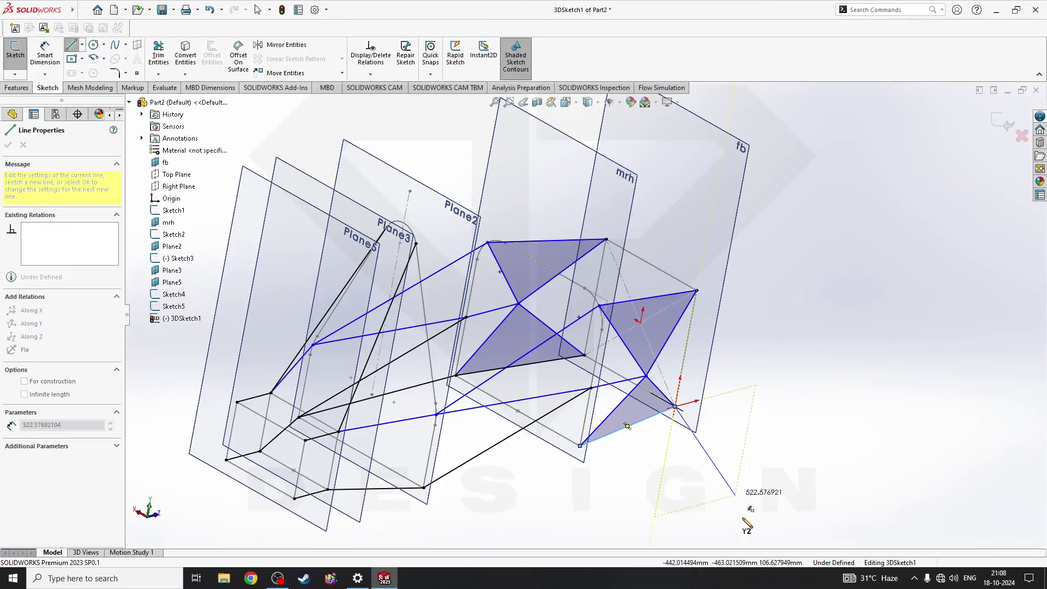
left_click(575, 495)
key("Escape")
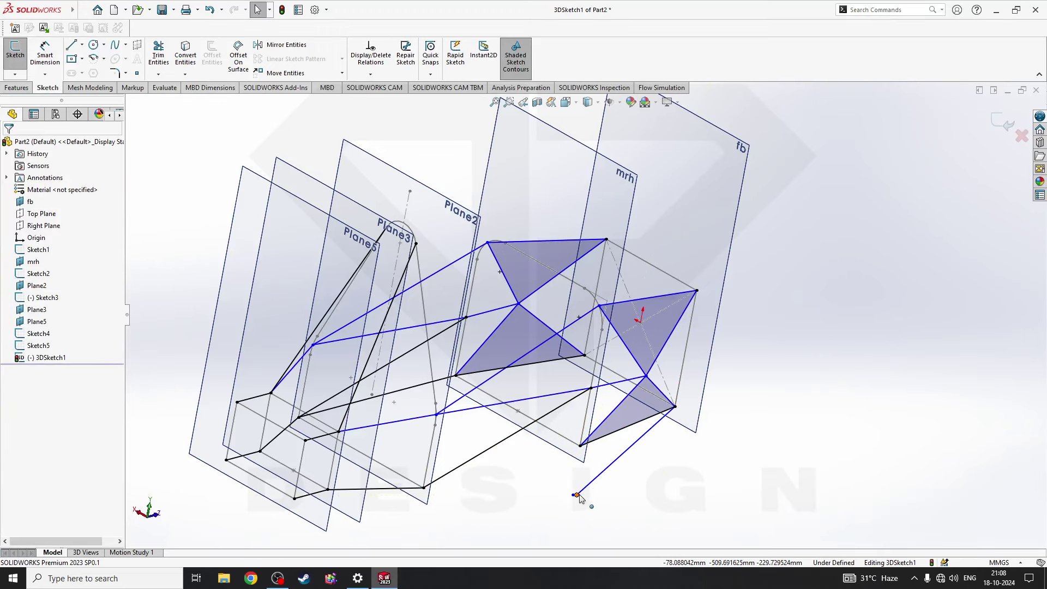
left_click(579, 494)
key("ctrl+z")
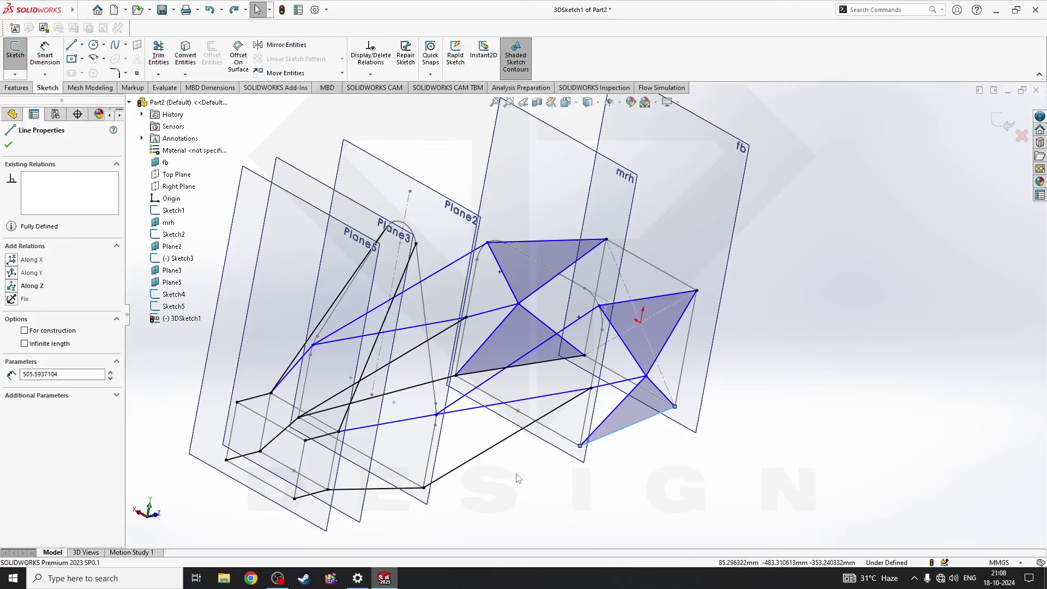
- Connect the Plane2 profile's lower-left corner to the mrh profile's lower-left corner with a line and exit the 3D sketch
right_click_drag(570, 497, 475, 484)
mouse_move(424, 488)
left_mouse_down()
mouse_move(585, 456)
mouse_move(580, 445)
left_mouse_up()
key("Escape")
middle_click_drag(675, 460, 514, 362)
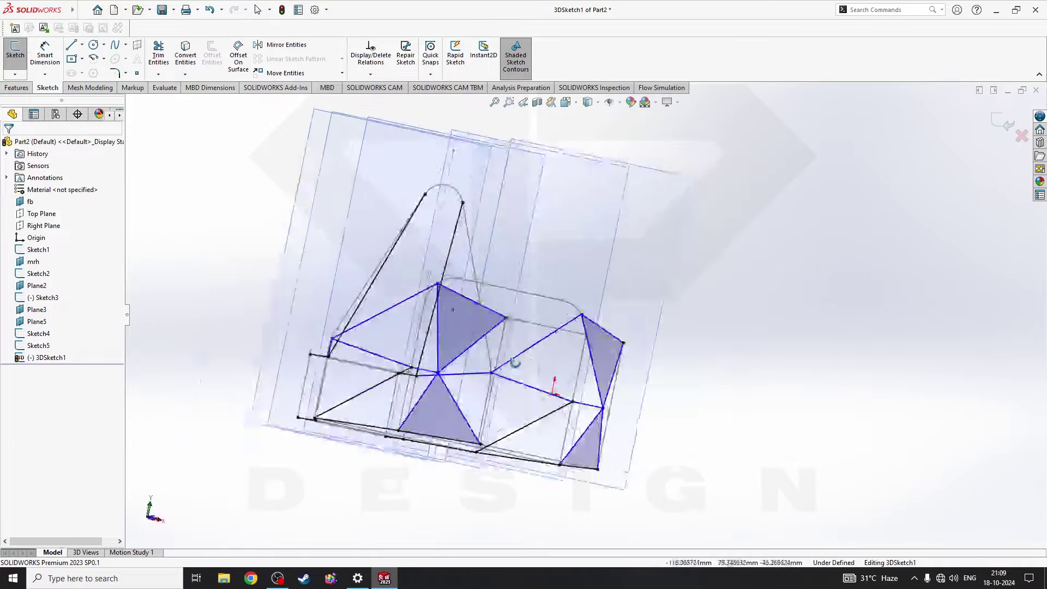
left_click(1003, 122)
- Examine the complete wireframe frame from several angles, including the joints between the mrh and Plane2 profiles
middle_click_drag(774, 301, 703, 376)
middle_click_drag(356, 294, 444, 294)
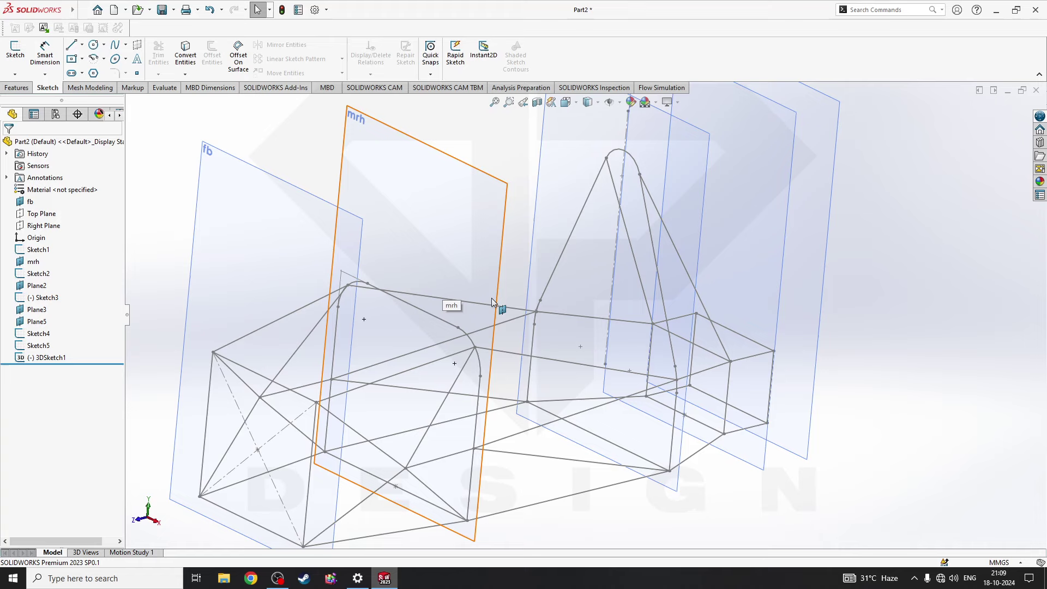
scroll(548, 349, "down", 5)
scroll(549, 349, "up", 6)
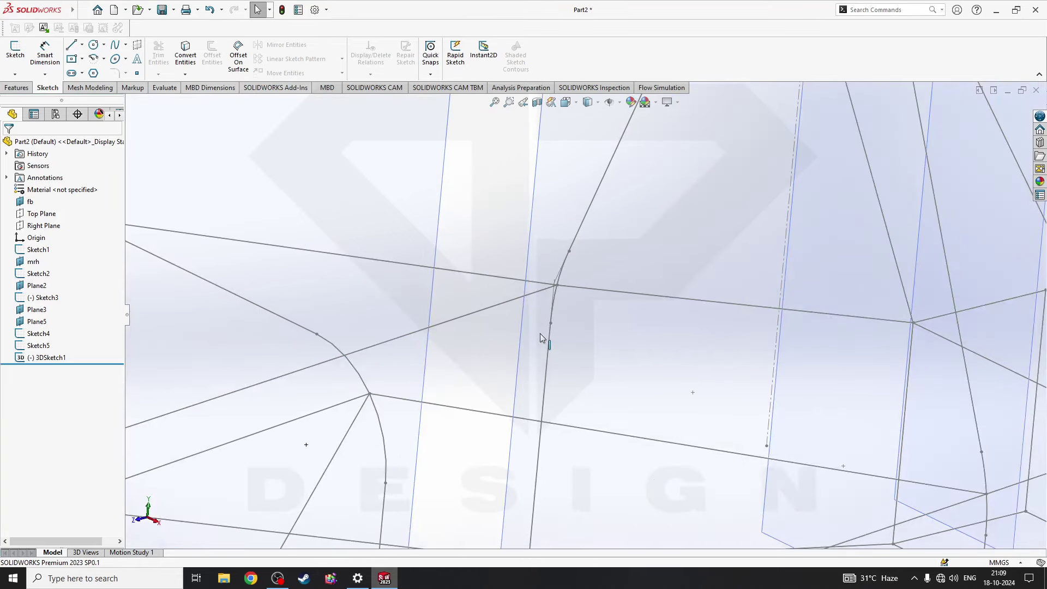
middle_click_drag(541, 335, 525, 365)
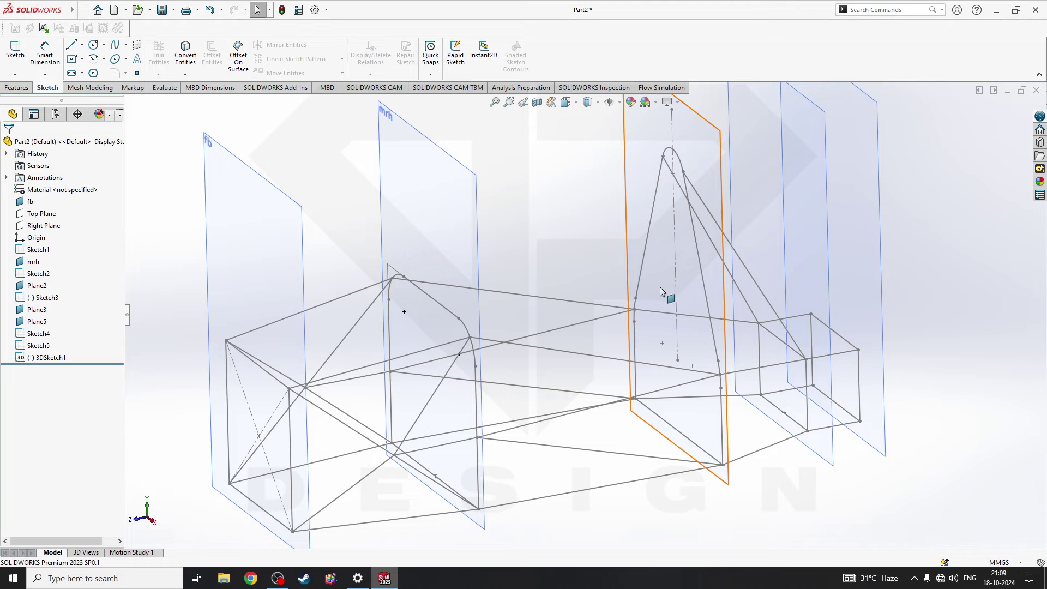
middle_click_drag(666, 296, 558, 281)
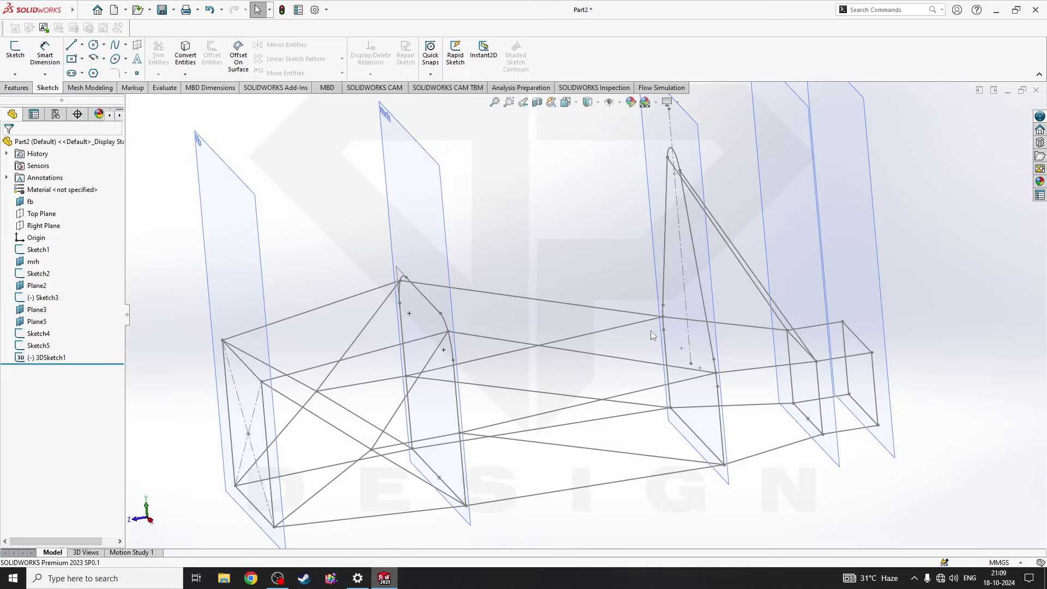
mouse_move(509, 373)
middle_mouse_down()
mouse_move(667, 359)
mouse_move(681, 375)
middle_mouse_up()
scroll(681, 375, "up", 4)
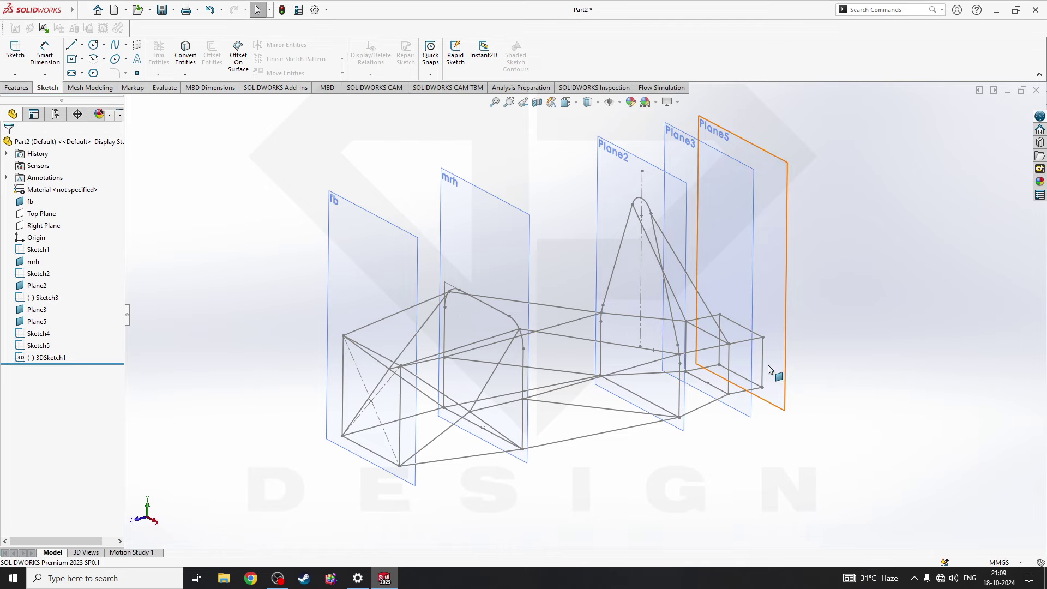
scroll(515, 360, "down", 3)
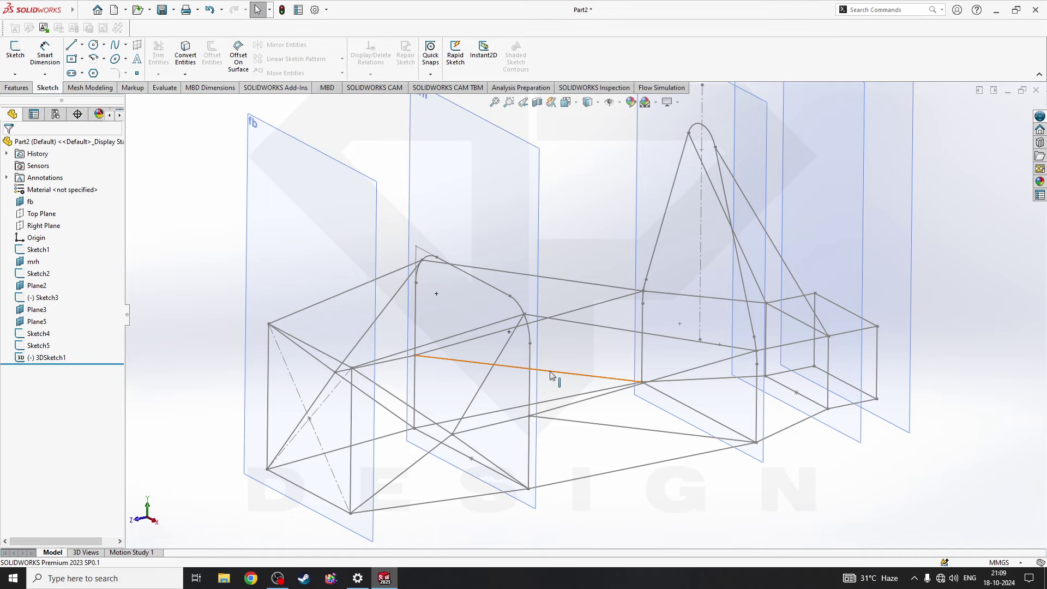
middle_click_drag(550, 371, 538, 373)
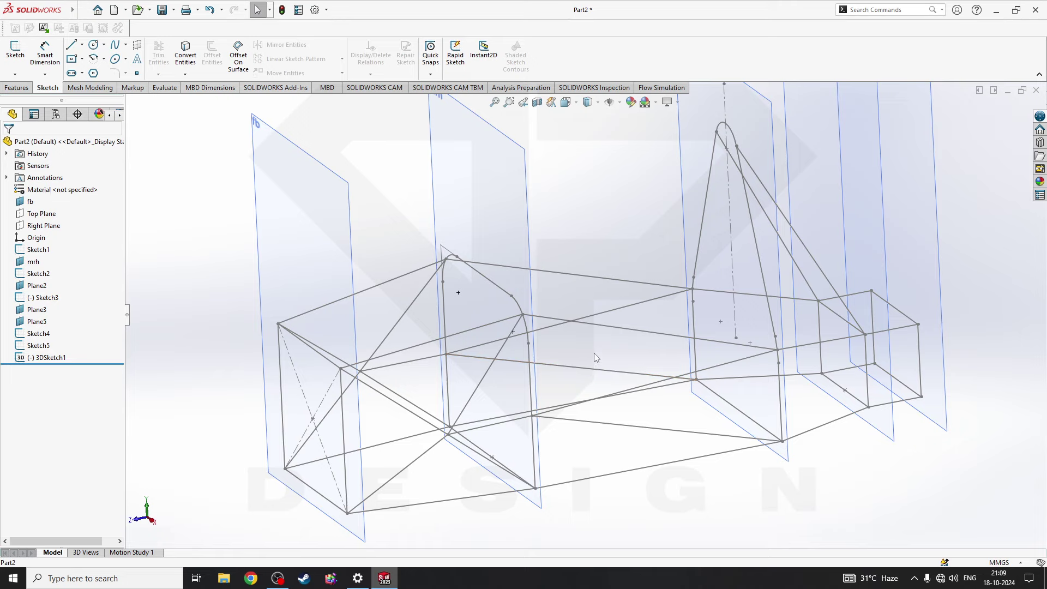
middle_click_drag(599, 352, 612, 358)
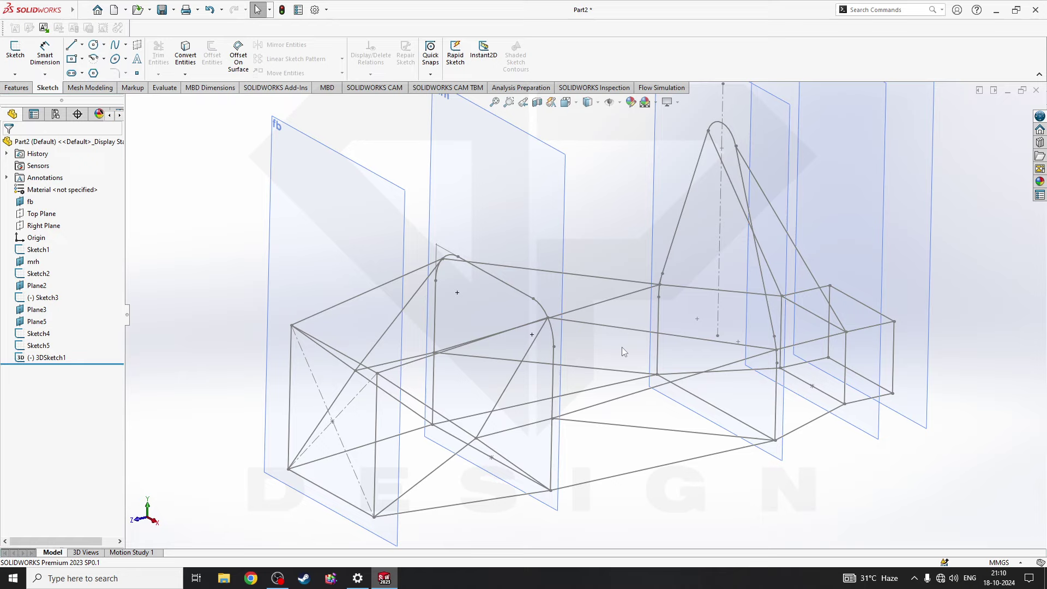
left_click(434, 327)
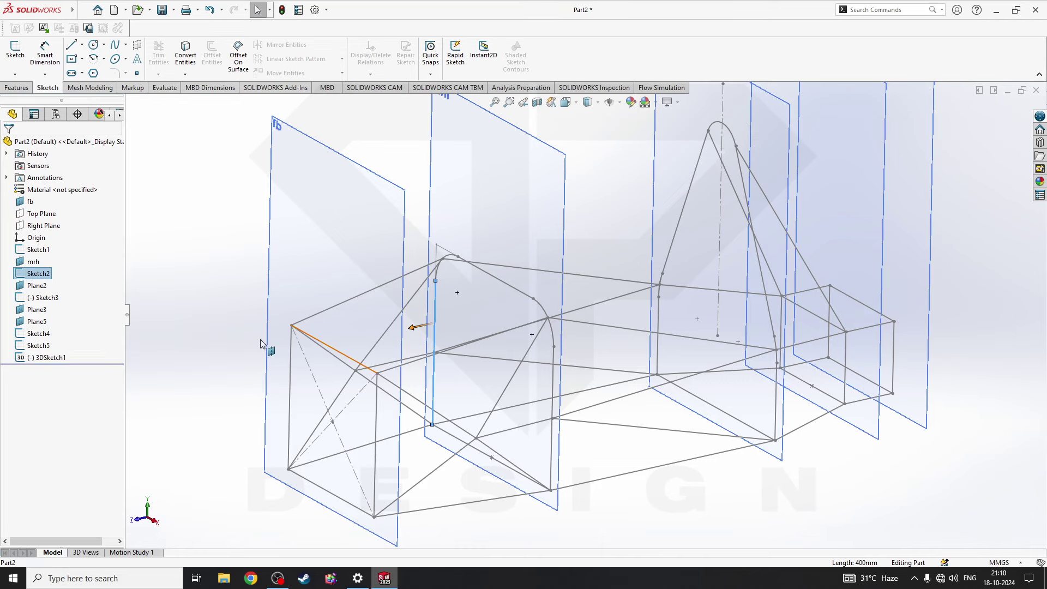
left_click(214, 337)
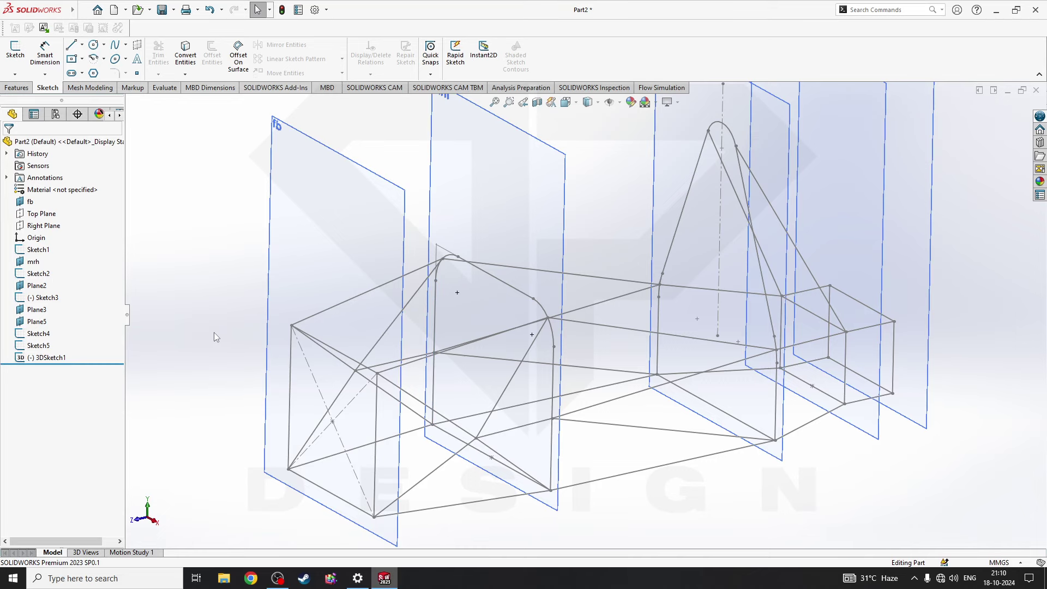
left_click(294, 292)
left_click(237, 301)
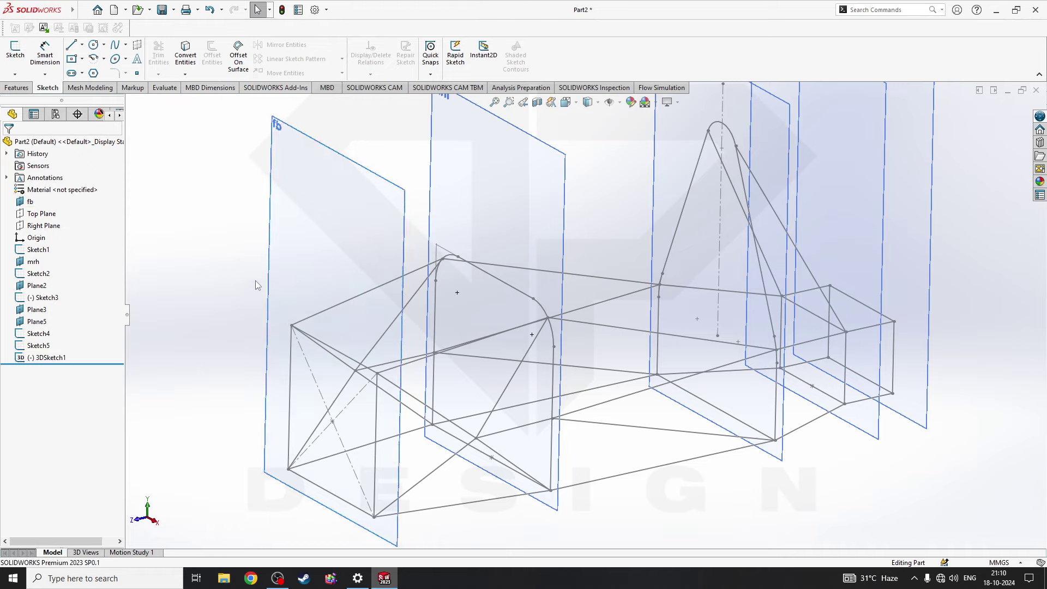
left_click(274, 293)
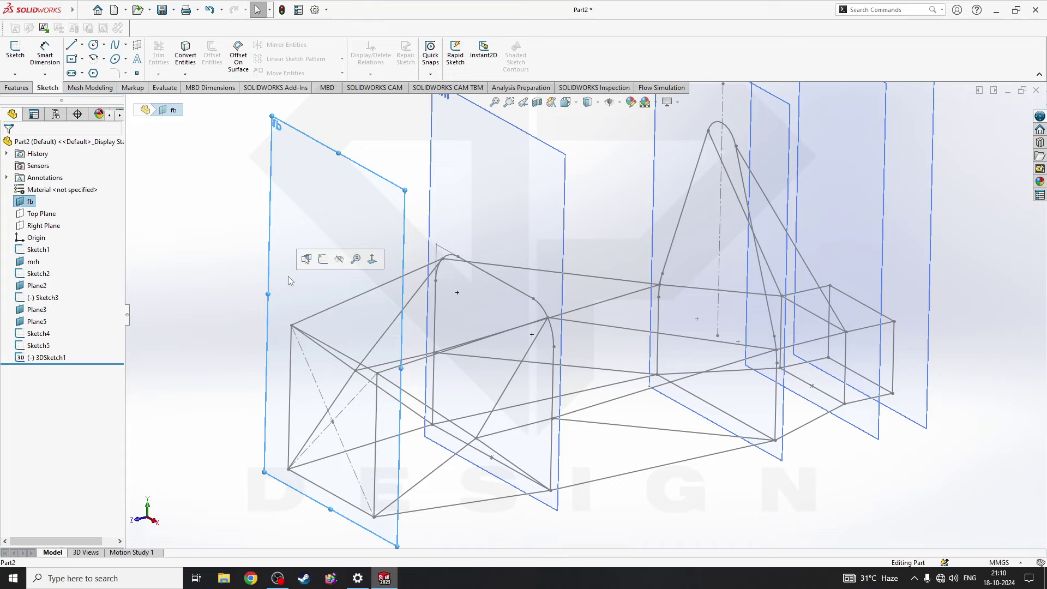
middle_click_drag(659, 424, 658, 428)
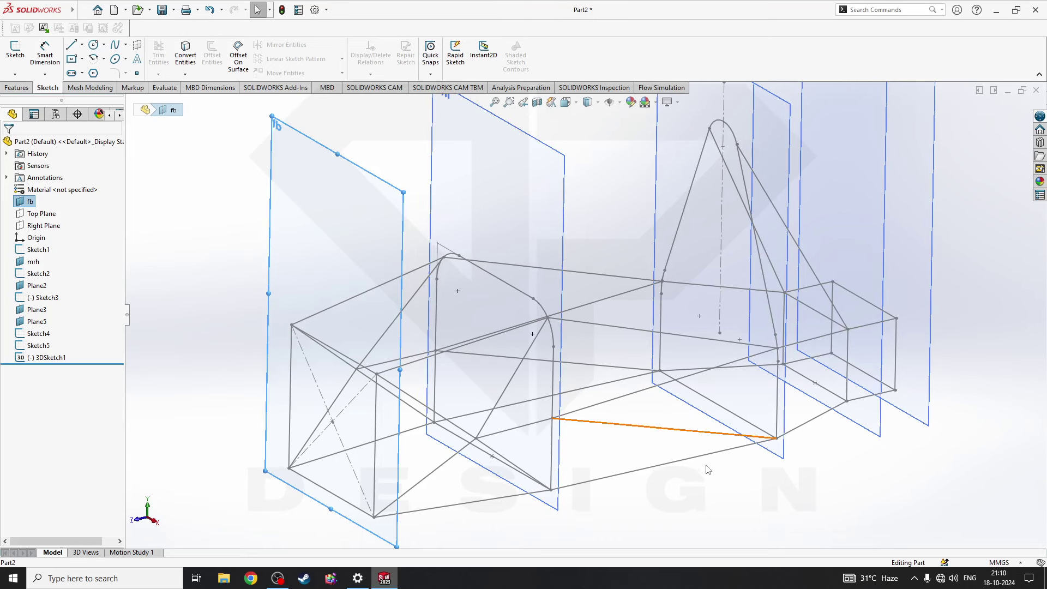
mouse_move(763, 489)
middle_mouse_down()
mouse_move(752, 486)
mouse_move(778, 485)
mouse_move(779, 465)
middle_mouse_up()
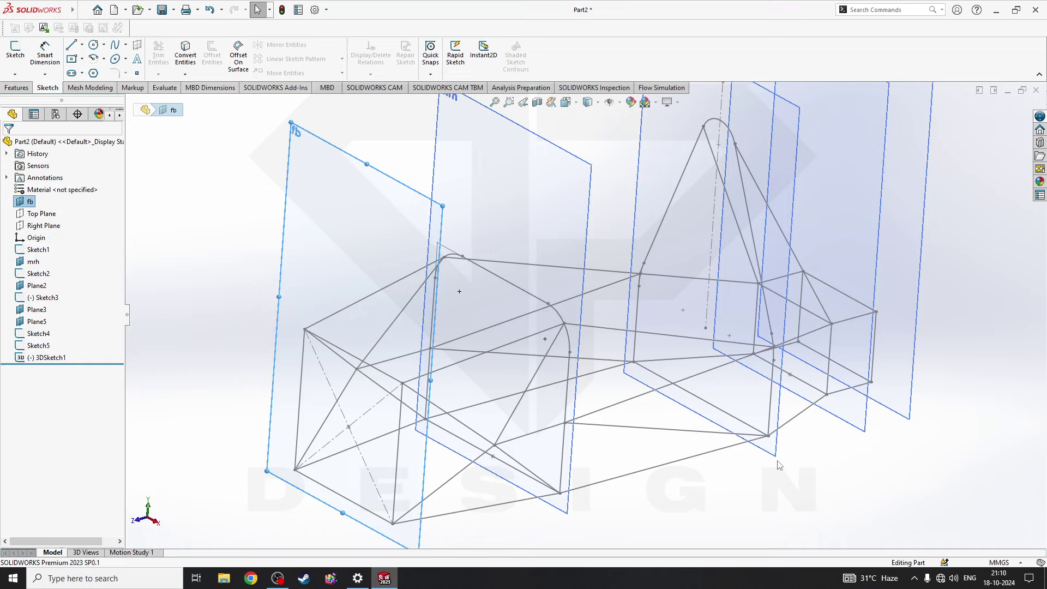